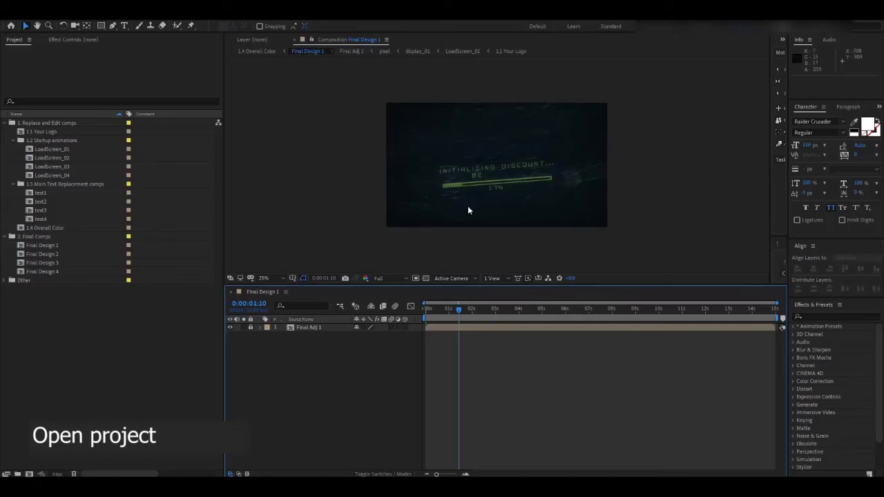
# - Import YourLogo.png into the project
pyautogui.scroll(2, 471, 200)
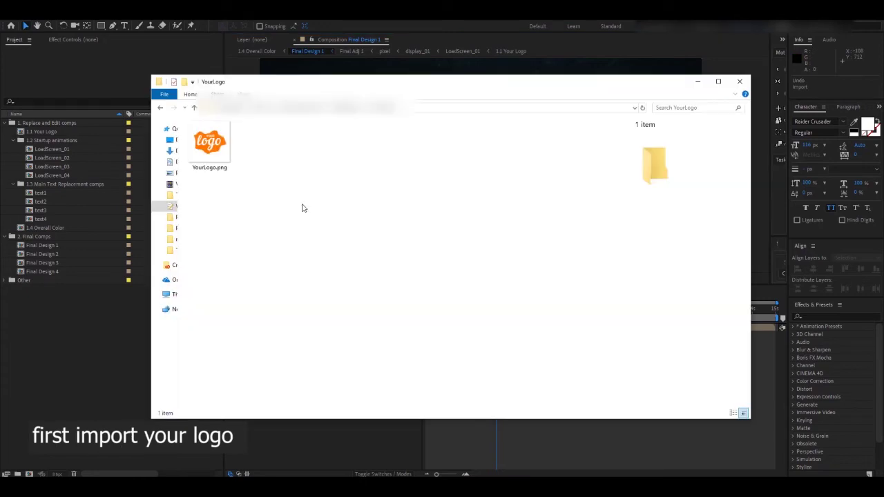
pyautogui.moveTo(209, 145); pyautogui.dragTo(83, 323)
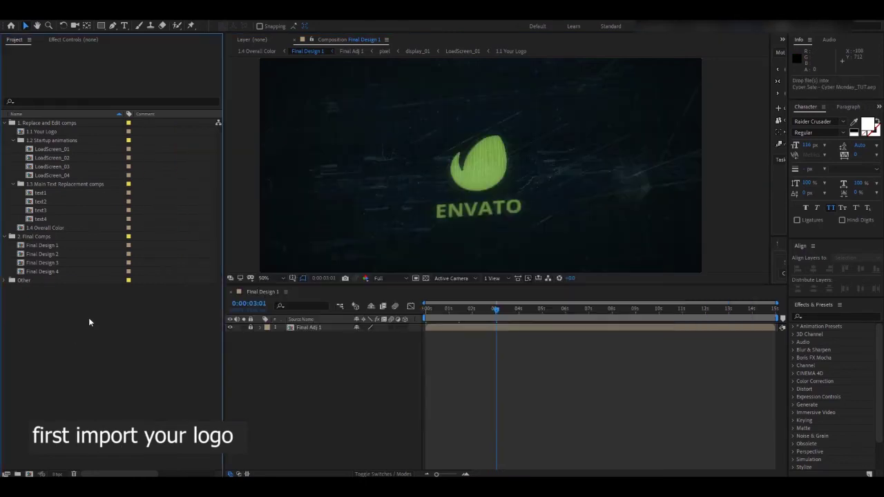
pyautogui.click(37, 287)
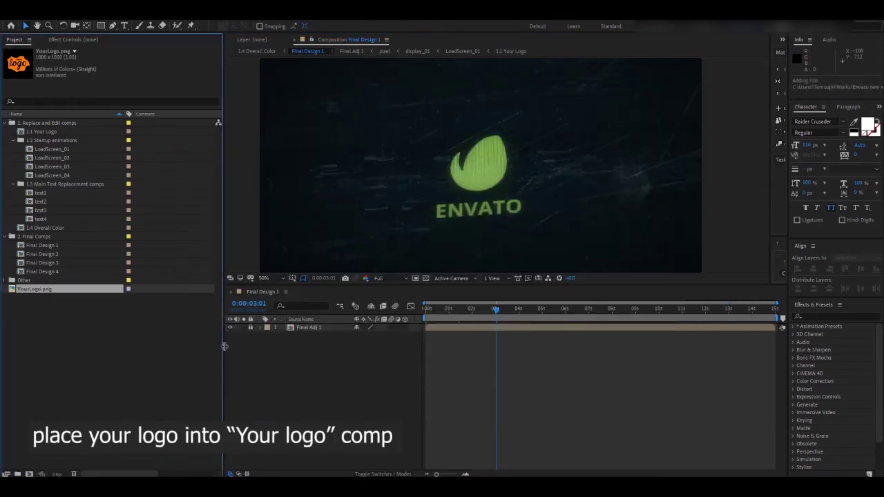
# - Place YourLogo.png in the 1.1 Your Logo comp and scale it up to 238%
pyautogui.click(41, 131)
pyautogui.doubleClick(42, 131)
pyautogui.scroll(-4, 504, 215)
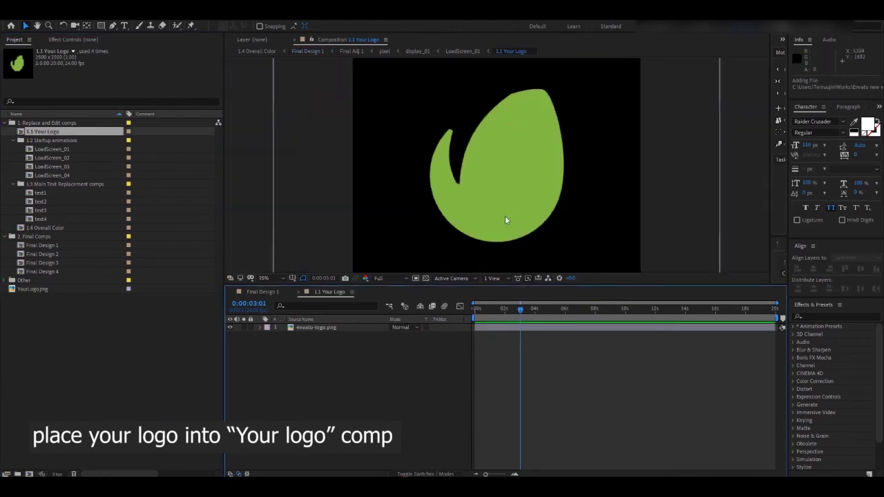
pyautogui.moveTo(33, 288)
pyautogui.mouseDown()
pyautogui.moveTo(280, 357)
pyautogui.moveTo(283, 349)
pyautogui.mouseUp()
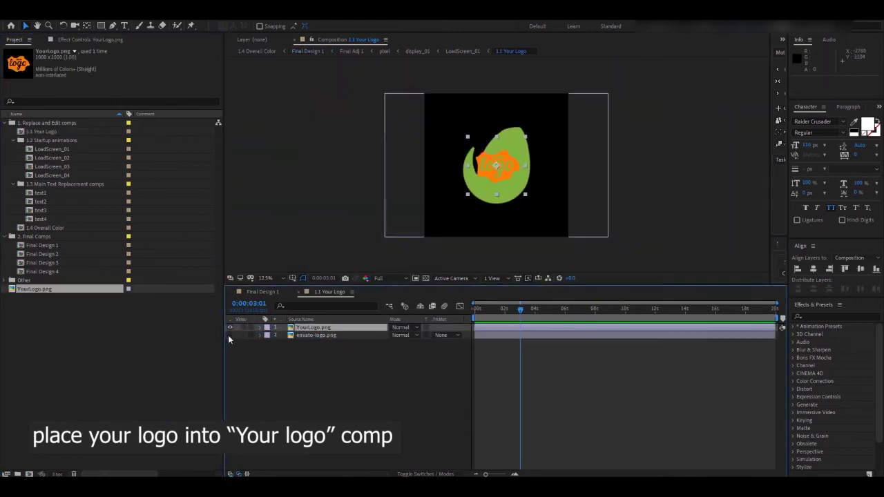
pyautogui.press('s')
pyautogui.moveTo(409, 334); pyautogui.dragTo(461, 340)
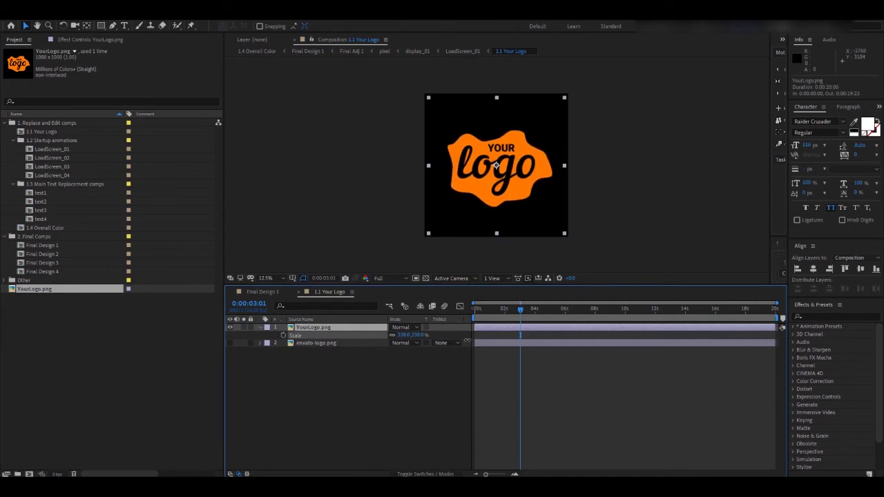
pyautogui.click(262, 291)
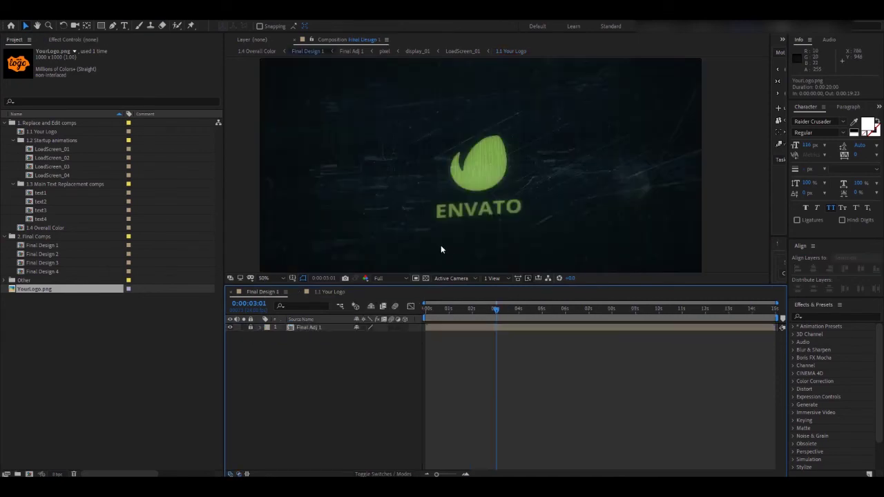
pyautogui.click(340, 291)
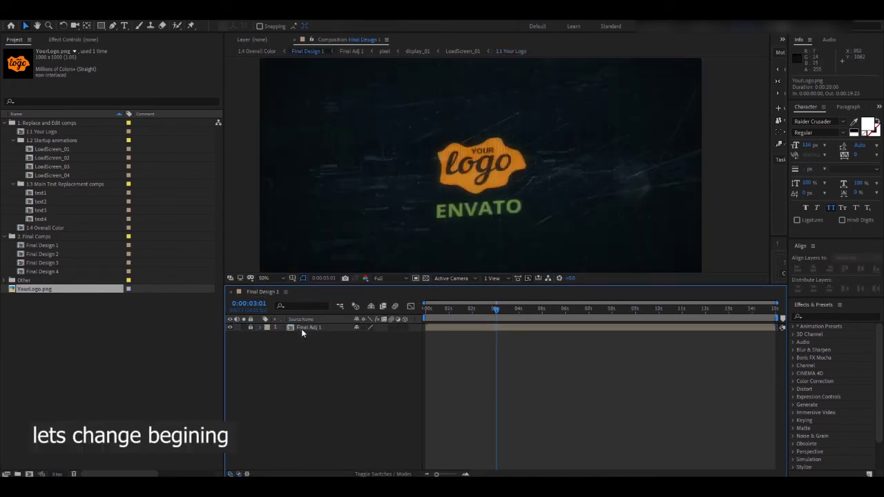
# - In LoadScreen_01, change the ENVATO text to NAME
pyautogui.doubleClick(52, 149)
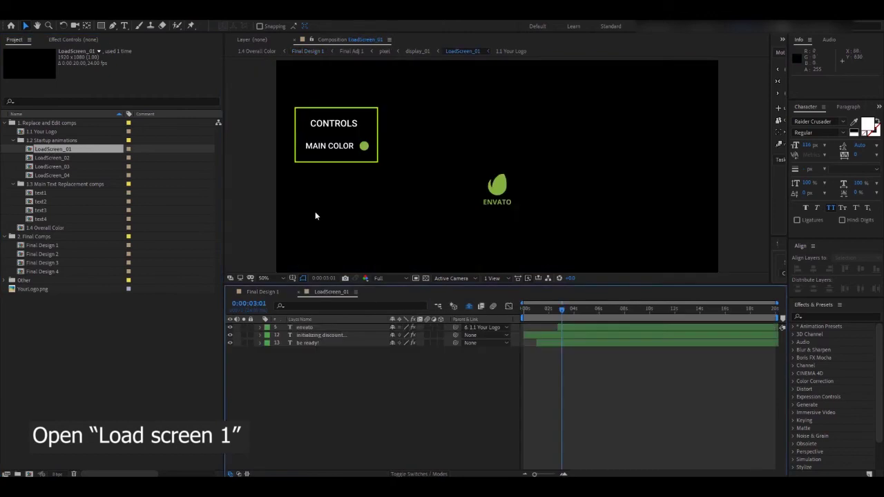
pyautogui.doubleClick(513, 218)
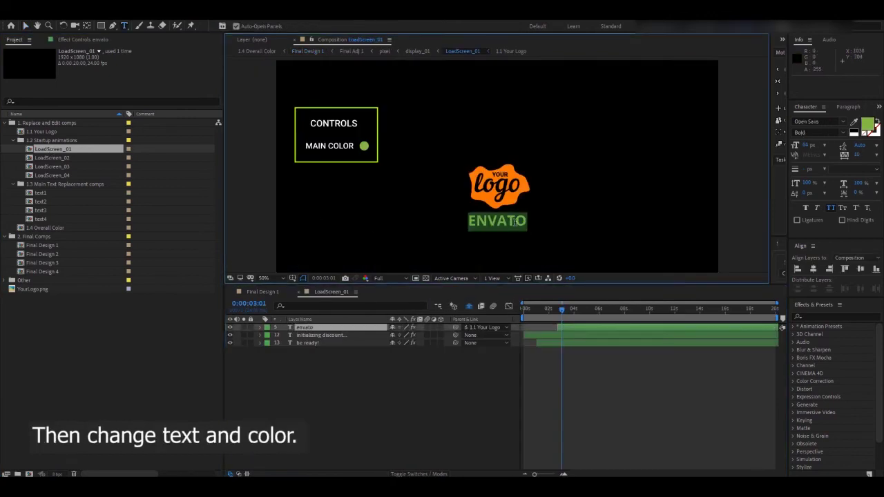
pyautogui.write('name')
pyautogui.press('KP_Enter')
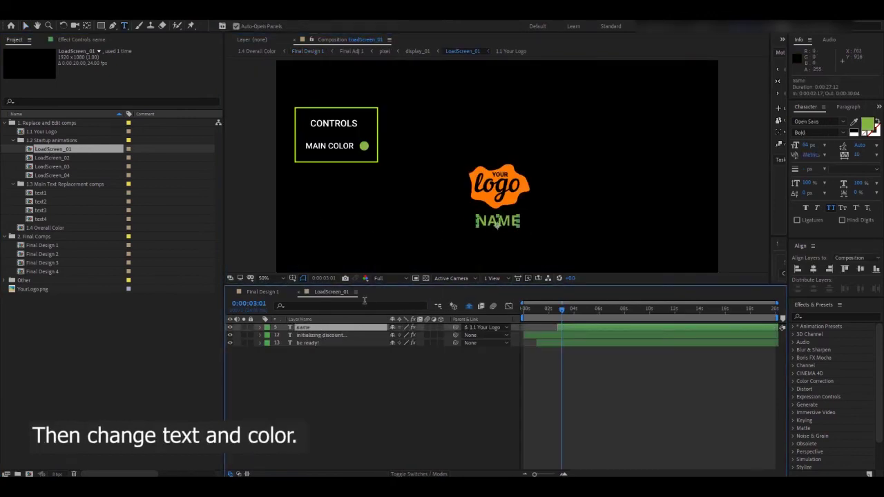
pyautogui.press('v')
# - Set the loader's MAIN COLOR to the logo's orange (FF7800) with the eyedropper
pyautogui.click(365, 151)
pyautogui.click(335, 26)
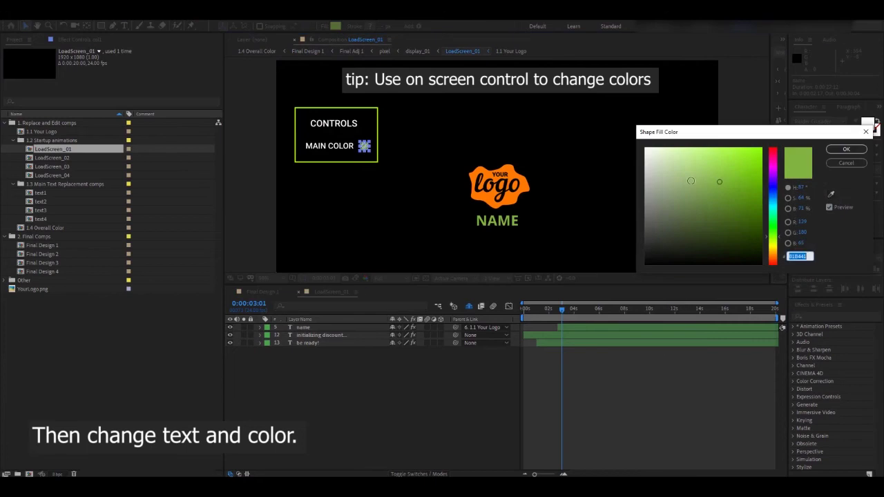
pyautogui.click(831, 196)
pyautogui.click(498, 186)
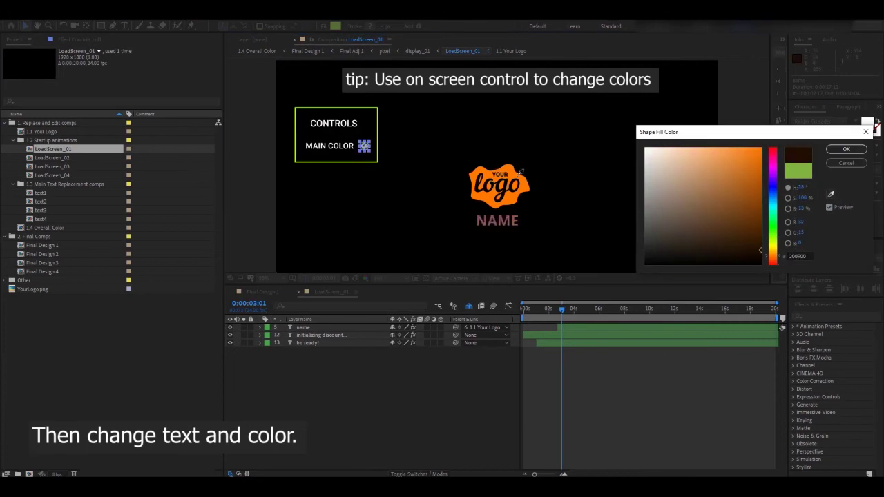
pyautogui.click(846, 149)
pyautogui.moveTo(548, 311); pyautogui.dragTo(535, 308)
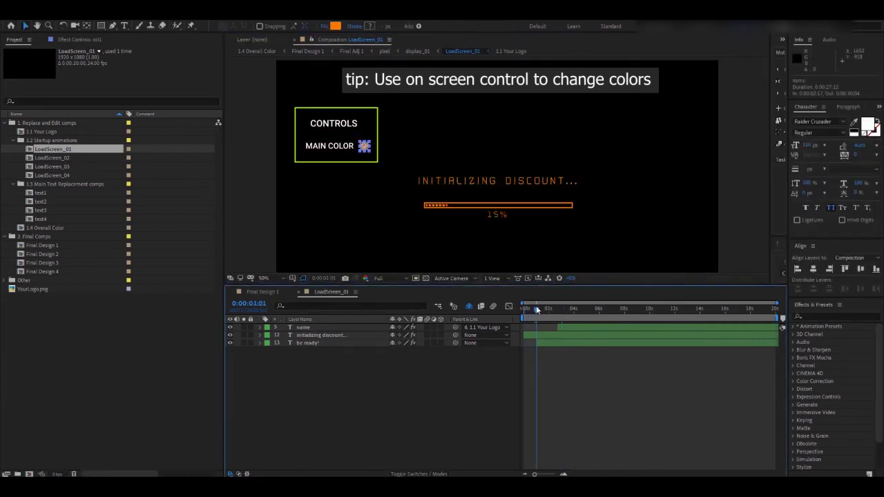
pyautogui.moveTo(529, 316)
pyautogui.mouseDown()
pyautogui.moveTo(557, 323)
pyautogui.moveTo(549, 324)
pyautogui.mouseUp()
# - Try a green MAIN COLOR, then cancel to keep the orange
pyautogui.click(364, 145)
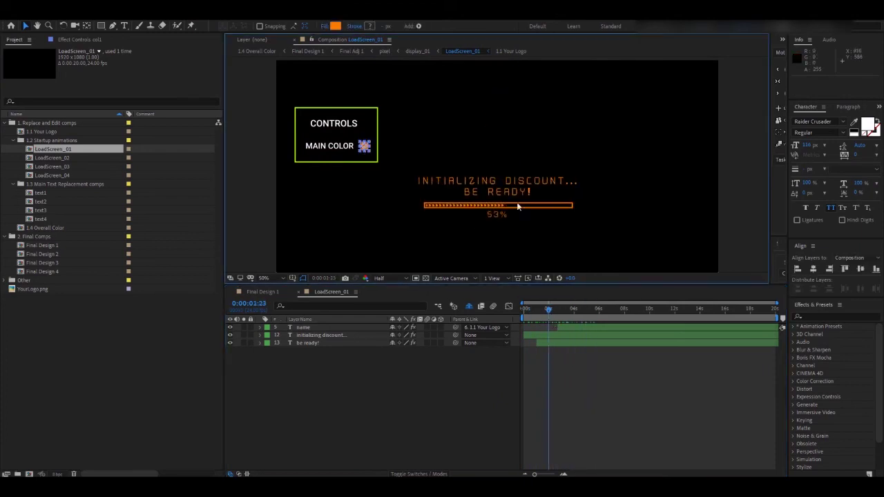
pyautogui.click(333, 27)
pyautogui.moveTo(773, 200); pyautogui.dragTo(774, 231)
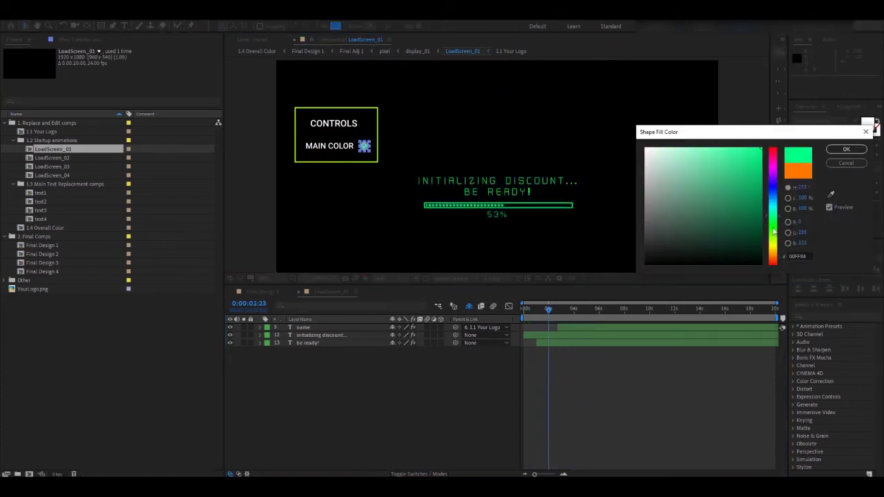
pyautogui.click(865, 131)
# - Preview the logo reveal and return to Final Design 1
pyautogui.click(590, 314)
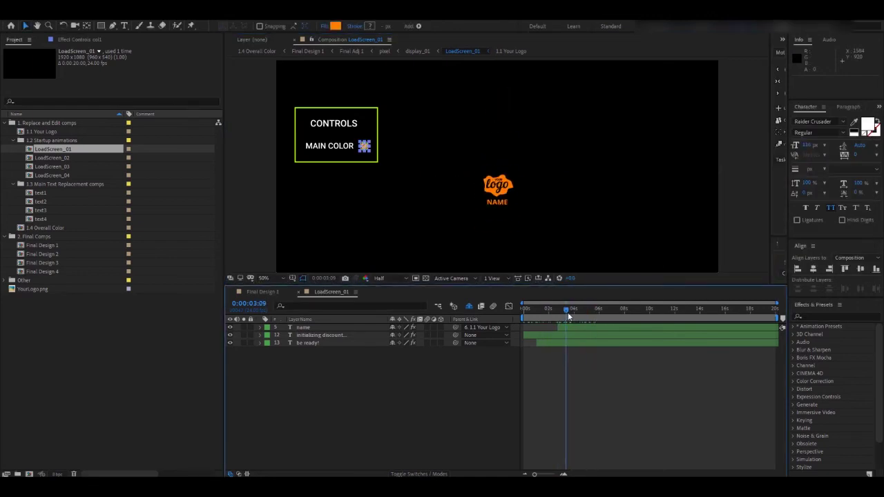
pyautogui.moveTo(575, 317); pyautogui.dragTo(564, 317)
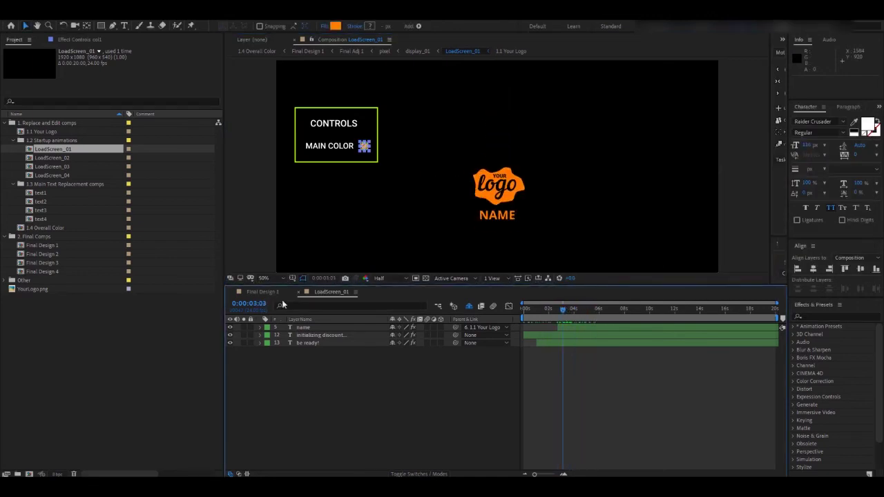
pyautogui.click(264, 293)
pyautogui.click(38, 194)
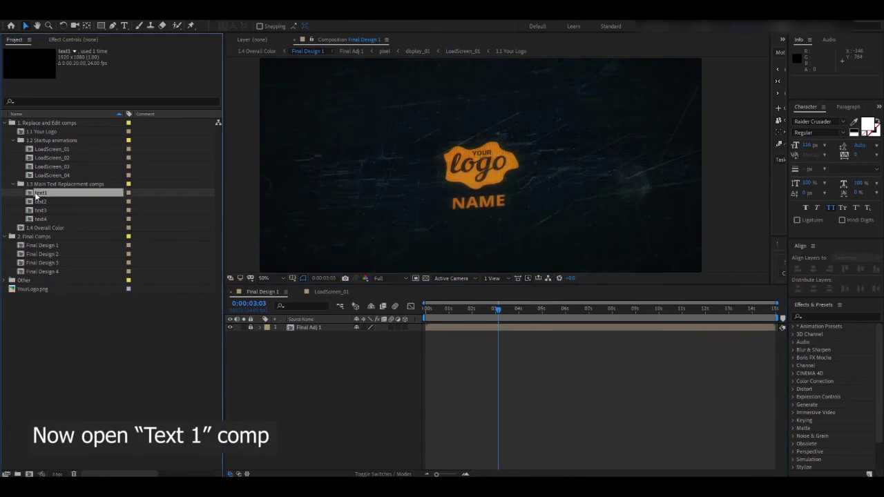
# - In the text1 comp, change the CYBER headline to BLACK
pyautogui.doubleClick(36, 197)
pyautogui.moveTo(566, 311)
pyautogui.mouseDown()
pyautogui.moveTo(739, 320)
pyautogui.moveTo(730, 319)
pyautogui.mouseUp()
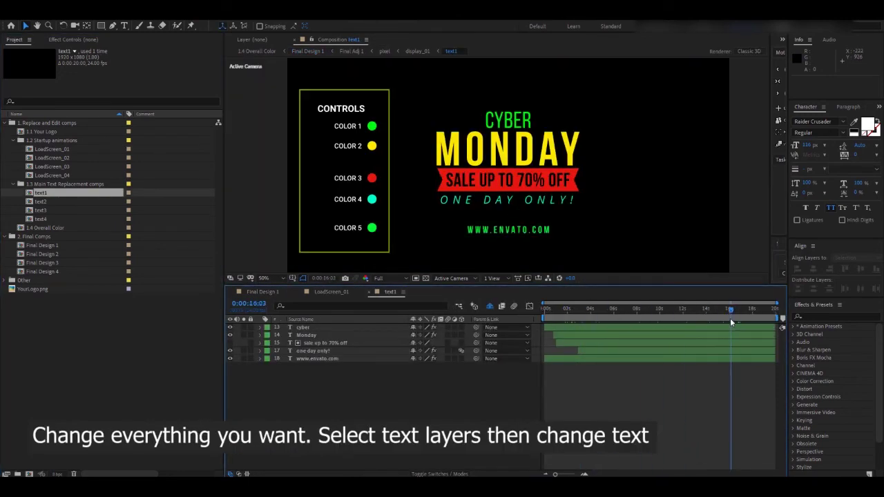
pyautogui.click(508, 121)
pyautogui.click(507, 148)
pyautogui.click(506, 122)
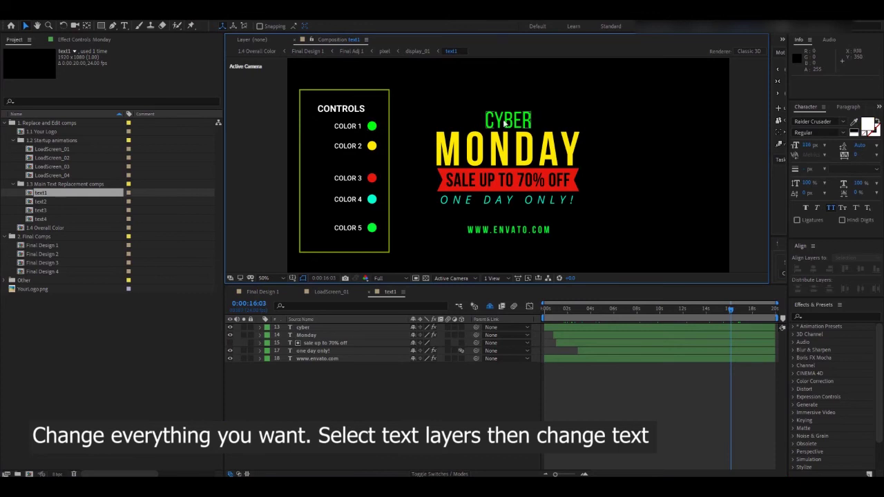
pyautogui.doubleClick(510, 122)
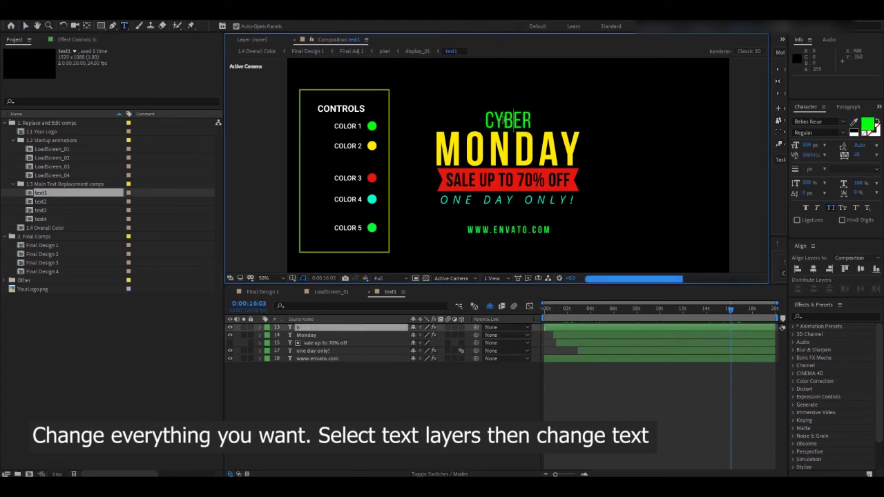
pyautogui.write('black')
# - Change MONDAY to FRIDAY and enter 8 in the sale up to 70% off text
pyautogui.click(333, 335)
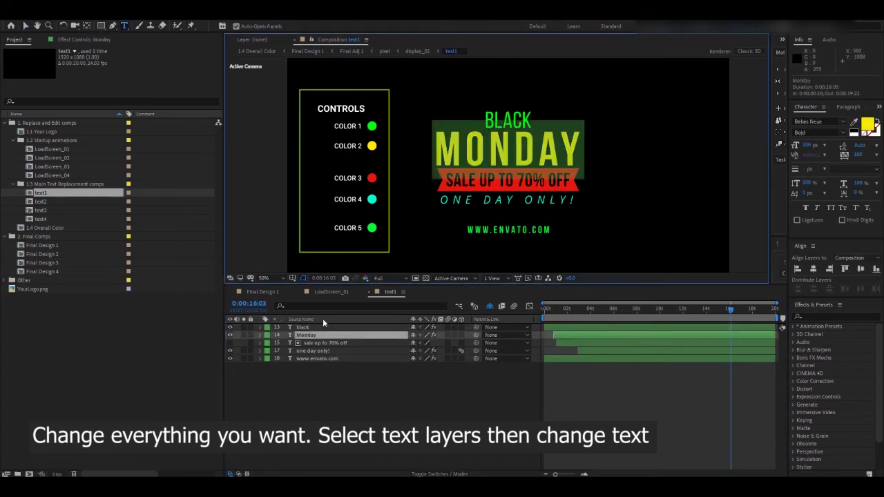
pyautogui.write('fri')
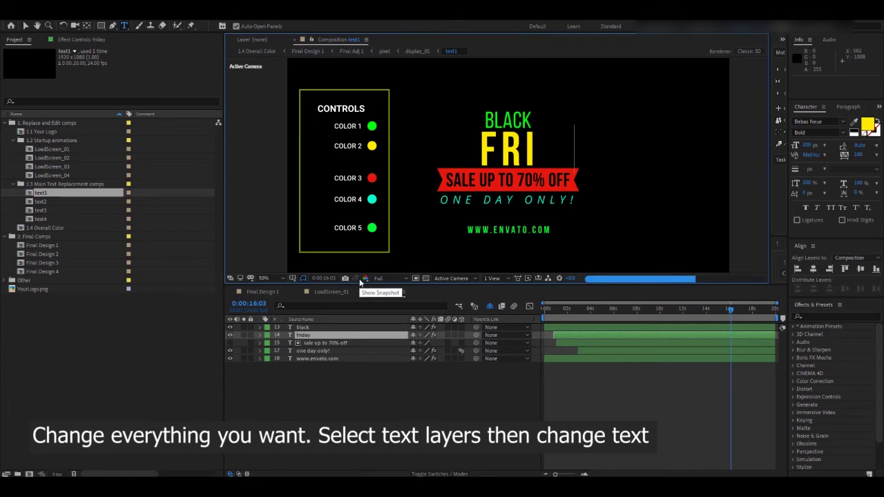
pyautogui.write('day')
pyautogui.click(320, 343)
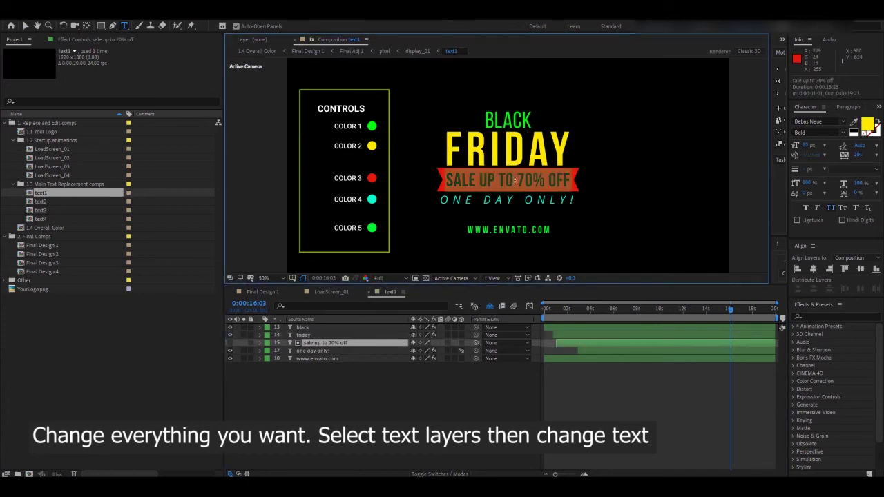
pyautogui.write('8')
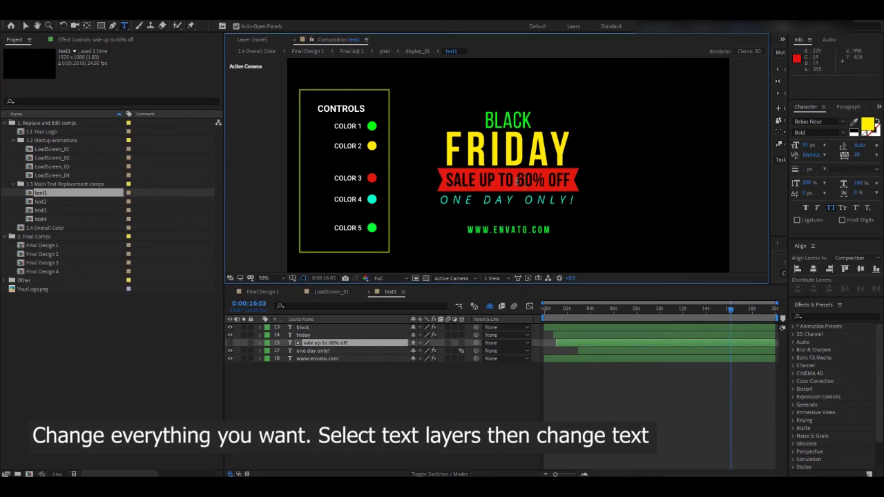
# - Delete an accidental empty text layer and correct the tagline to TWO DAY ONLY!
pyautogui.click(507, 199)
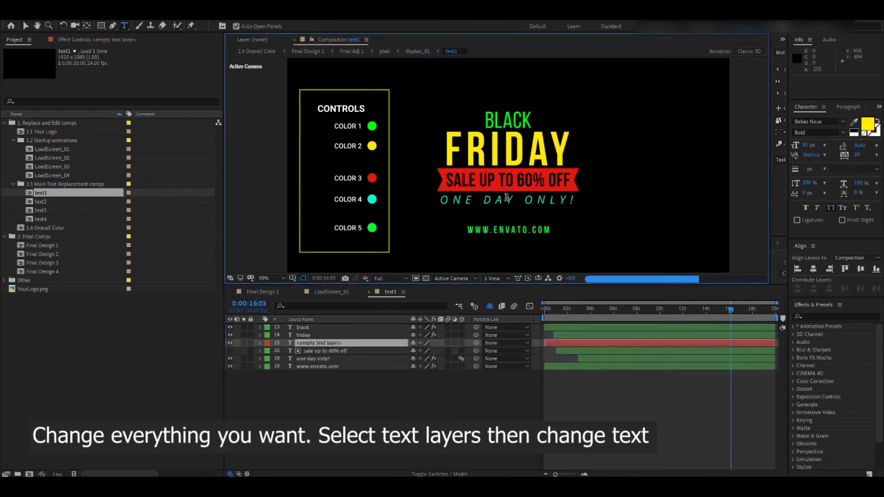
pyautogui.click(318, 343)
pyautogui.press('Delete')
pyautogui.click(314, 350)
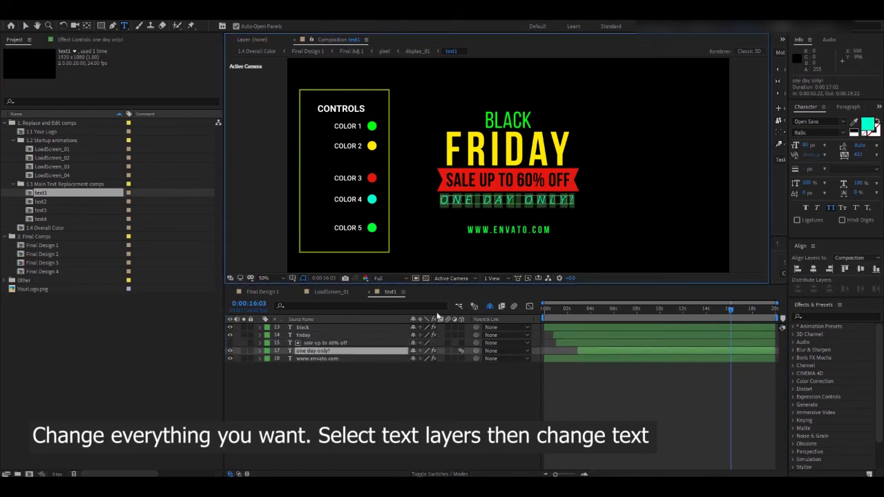
pyautogui.write('tw')
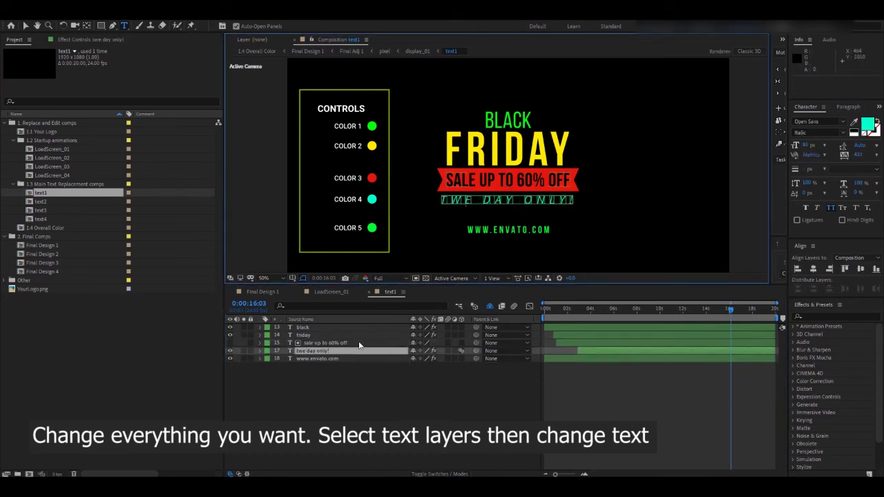
pyautogui.press('Delete')
pyautogui.write('o')
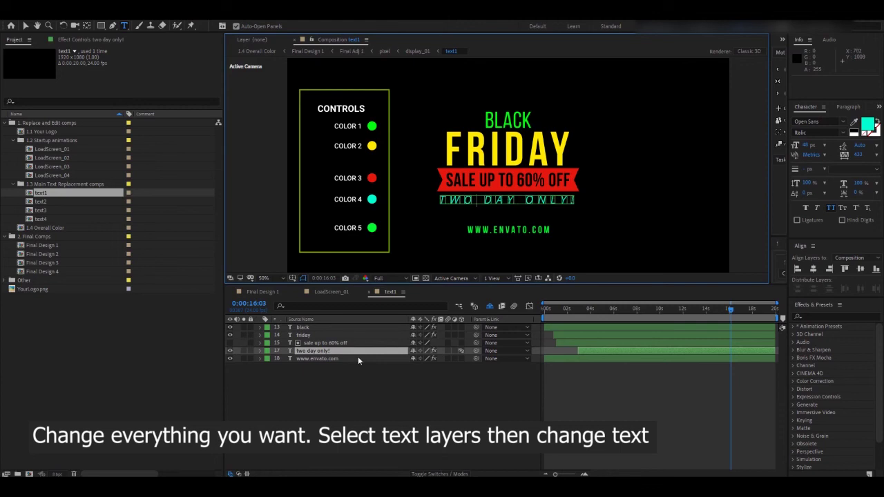
pyautogui.press('Escape')
pyautogui.moveTo(521, 240); pyautogui.dragTo(522, 232)
pyautogui.click(522, 233)
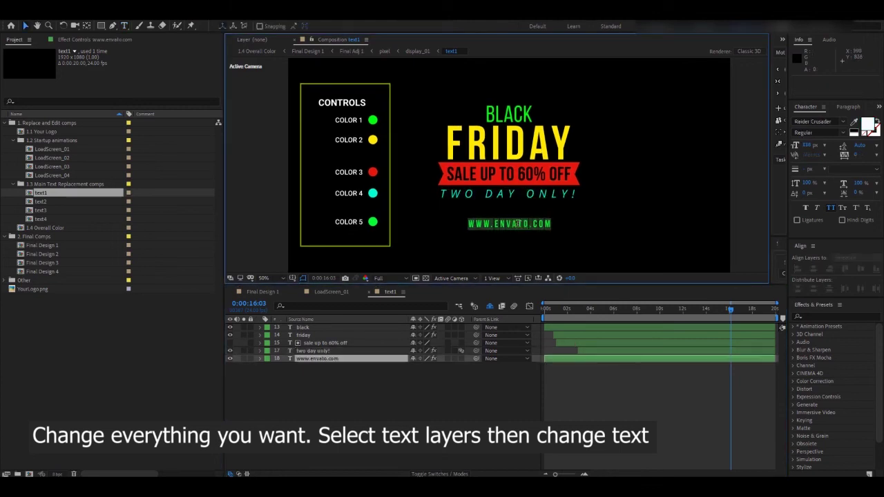
pyautogui.hotkey('ctrl', 't')
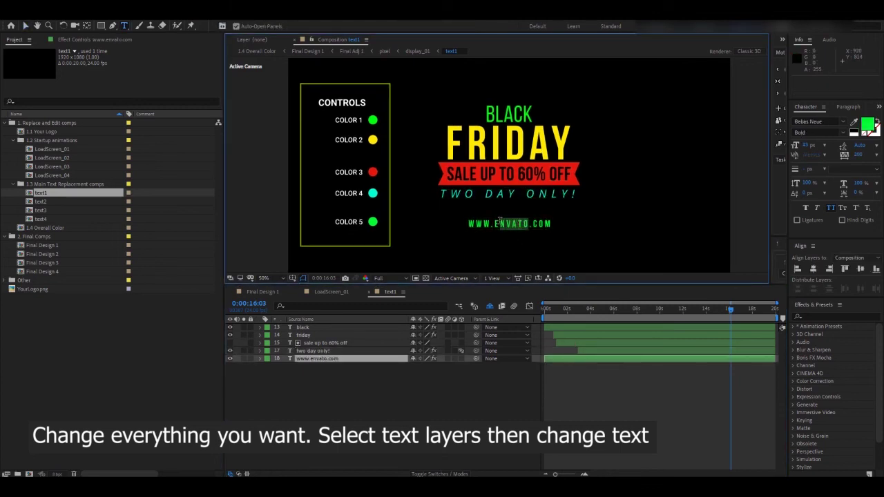
pyautogui.write('website')
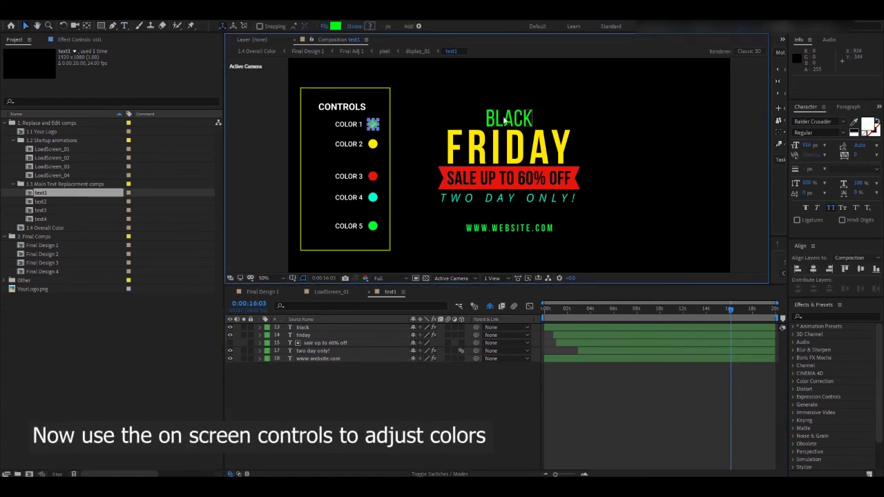
# - Set COLOR 1 to blue so the word BLACK turns blue
pyautogui.hotkey('ctrl', 'Down')
pyautogui.hotkey('ctrl', 'Down')
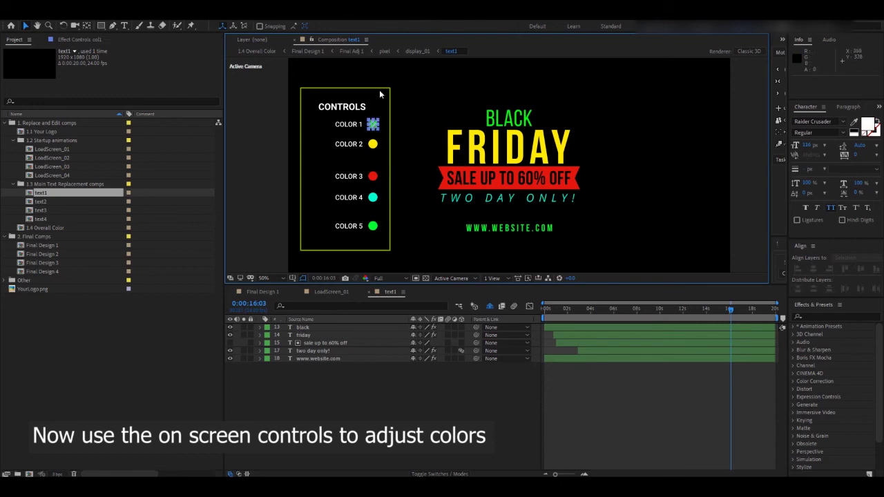
pyautogui.click(335, 26)
pyautogui.click(773, 184)
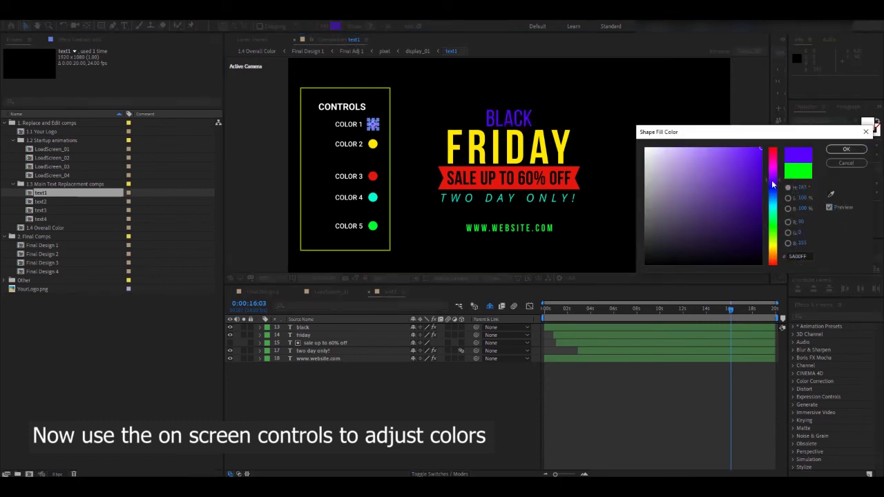
pyautogui.click(772, 201)
pyautogui.click(845, 149)
pyautogui.hotkey('ctrl', 'Down')
# - Set COLOR 2 to cyan for FRIDAY and COLOR 3 to magenta for the sale banner
pyautogui.click(373, 143)
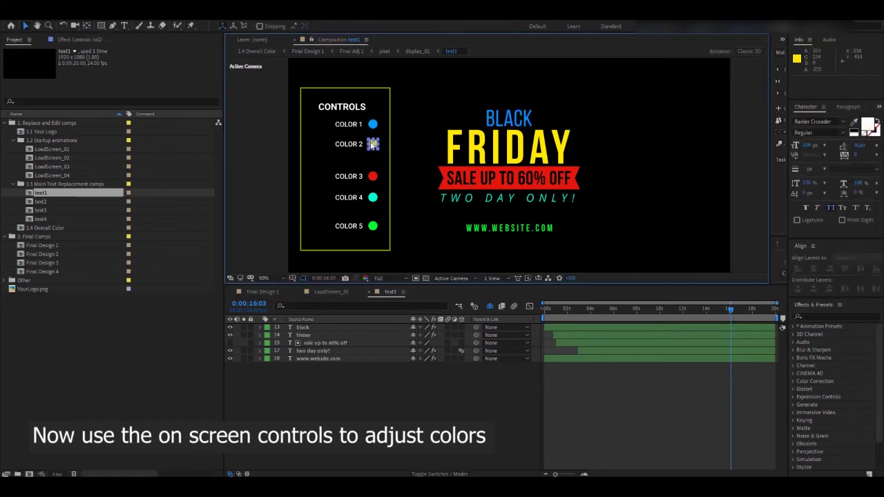
pyautogui.click(336, 25)
pyautogui.click(774, 214)
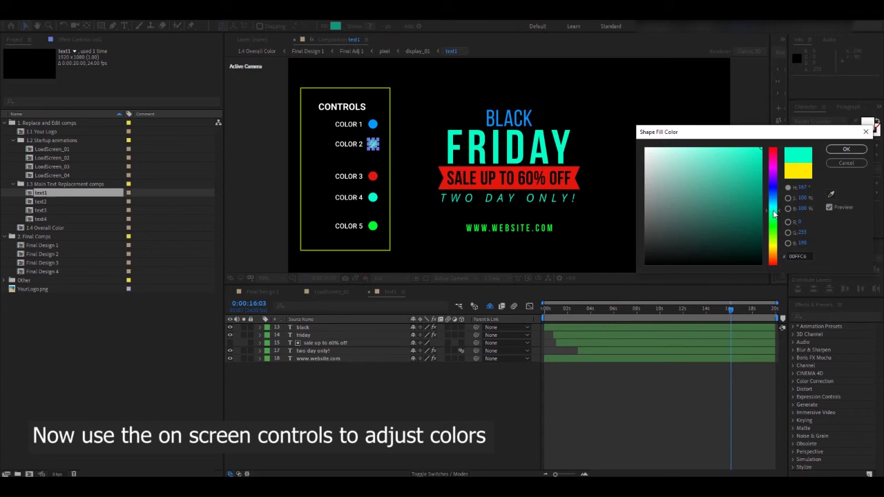
pyautogui.click(846, 149)
pyautogui.click(372, 176)
pyautogui.click(336, 26)
pyautogui.click(772, 174)
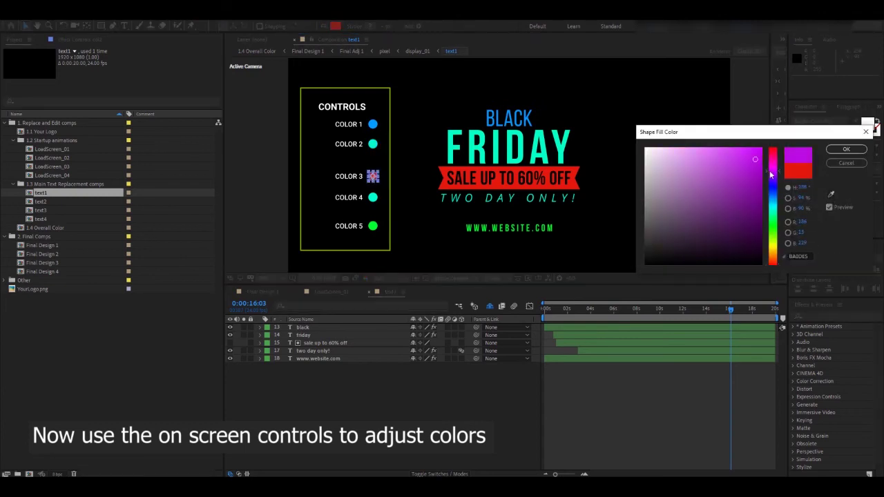
pyautogui.click(846, 150)
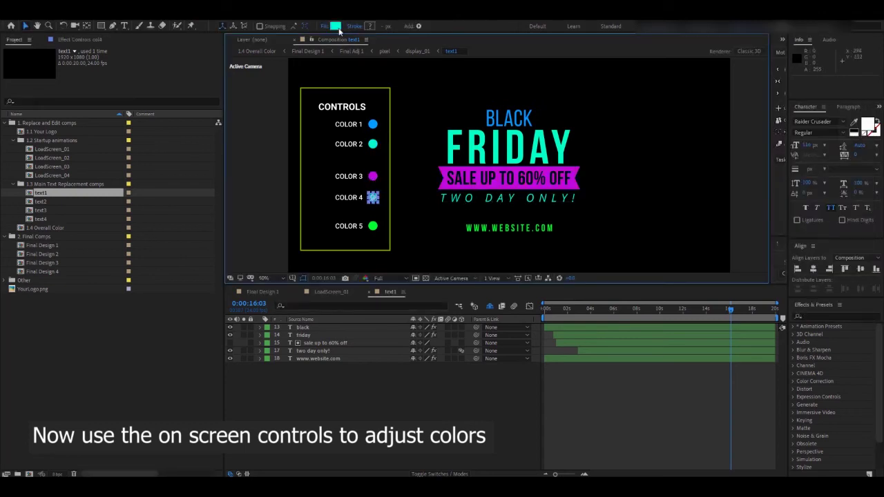
# - Set COLOR 4 to green for the tagline and COLOR 5 to spring green for the web address
pyautogui.click(335, 25)
pyautogui.click(772, 236)
pyautogui.click(845, 152)
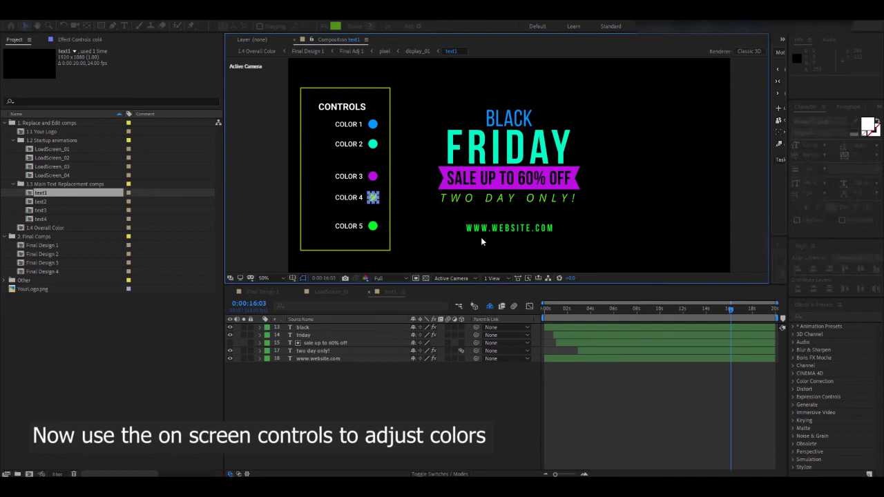
pyautogui.click(372, 225)
pyautogui.click(336, 26)
pyautogui.click(773, 185)
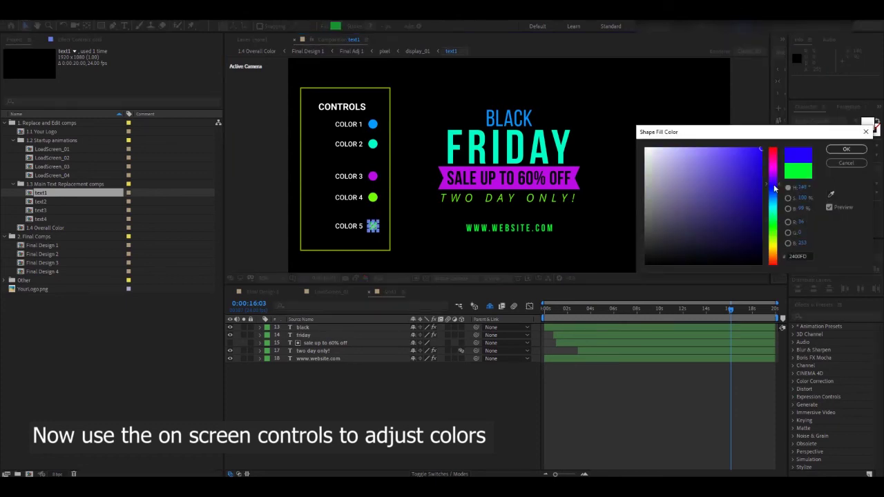
pyautogui.click(774, 236)
pyautogui.click(776, 220)
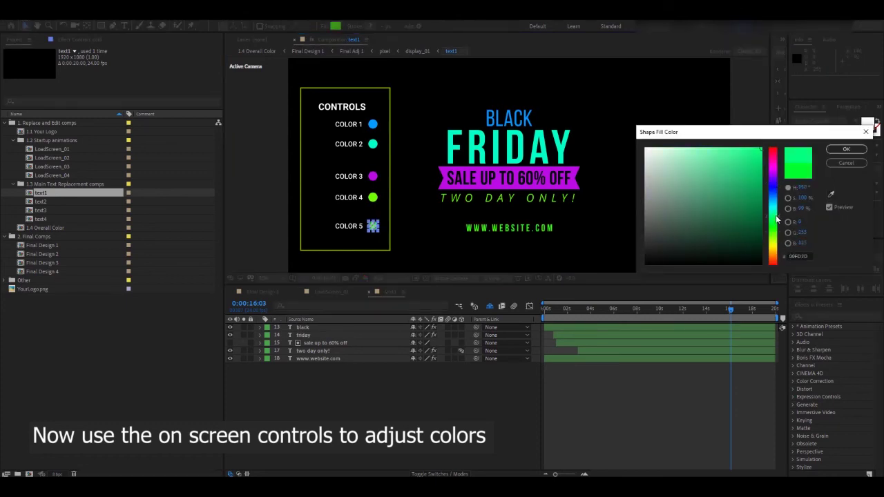
pyautogui.click(839, 154)
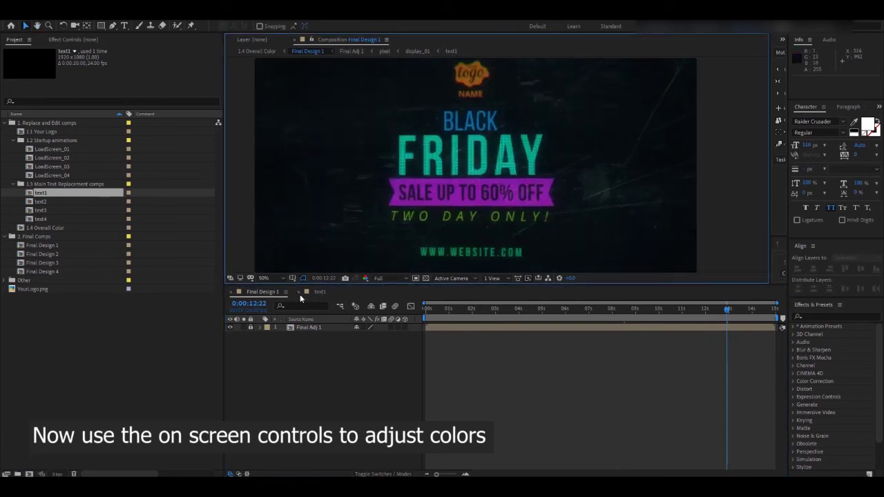
pyautogui.doubleClick(44, 254)
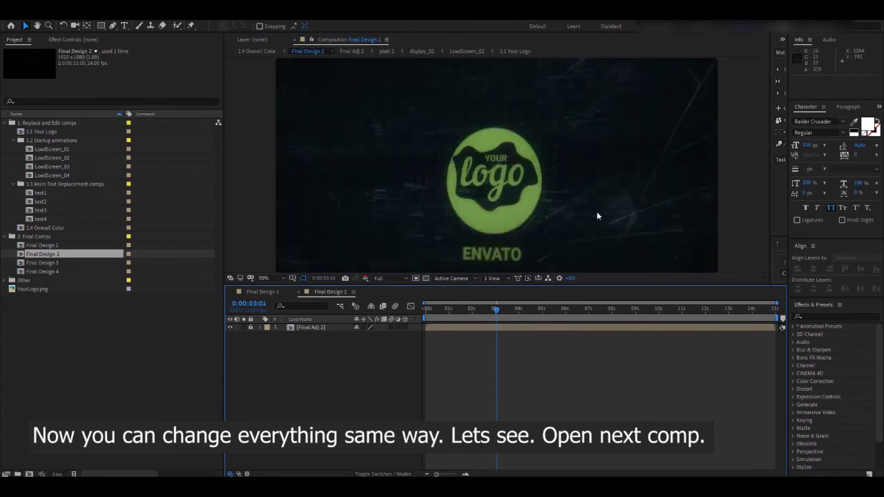
# - Open the LoadScreen_02 comp from Final Design 2 and go to its 2-second mark
pyautogui.moveTo(504, 204); pyautogui.dragTo(480, 194)
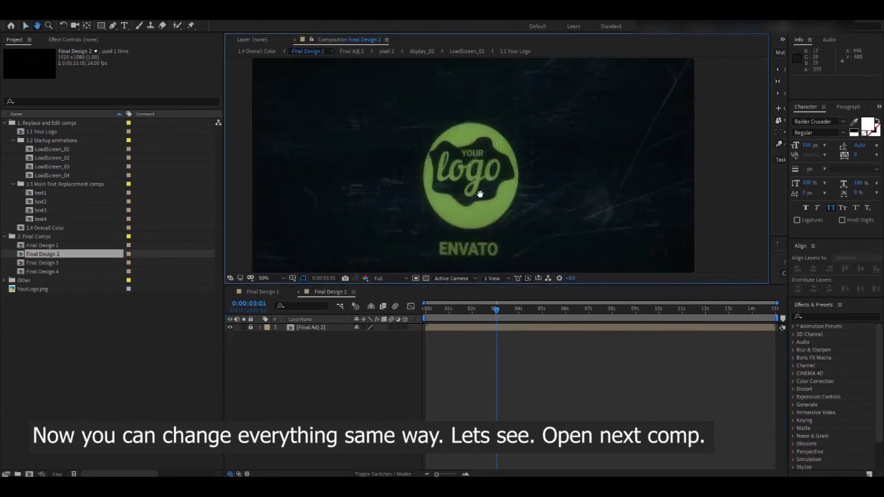
pyautogui.click(55, 149)
pyautogui.doubleClick(54, 157)
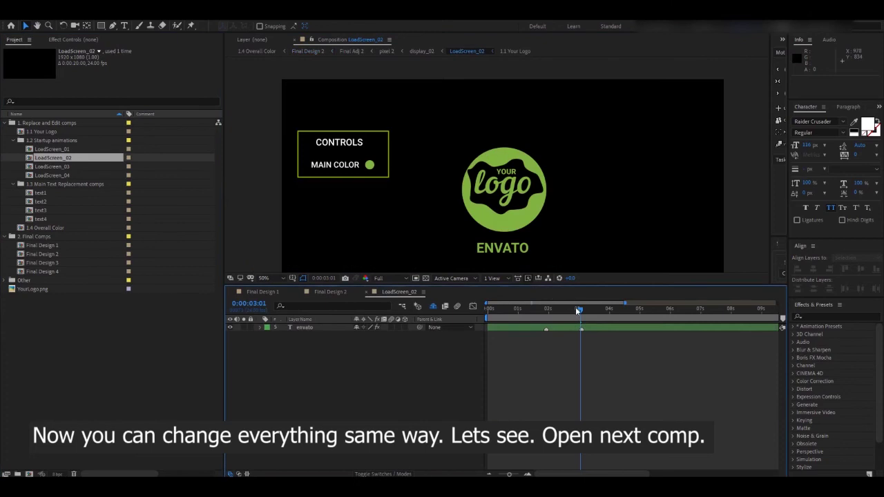
pyautogui.moveTo(577, 311)
pyautogui.mouseDown()
pyautogui.moveTo(504, 310)
pyautogui.moveTo(584, 307)
pyautogui.mouseUp()
pyautogui.click(527, 278)
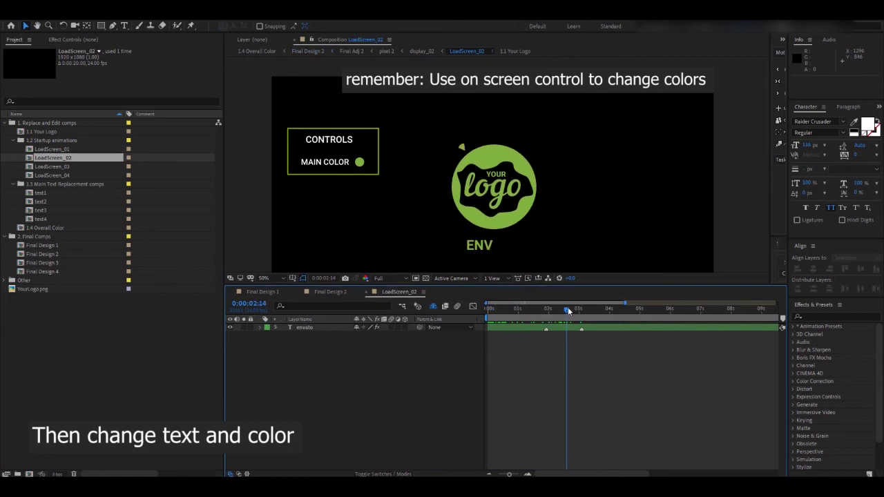
# - Set LoadScreen_02's MAIN COLOR to the logo's orange using the eyedropper
pyautogui.click(359, 162)
pyautogui.click(830, 194)
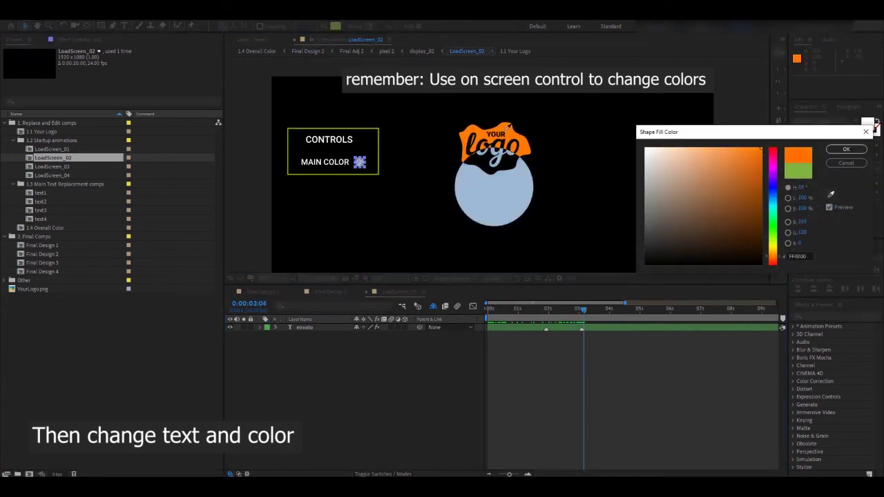
pyautogui.click(509, 129)
pyautogui.click(846, 149)
pyautogui.moveTo(583, 308)
pyautogui.mouseDown()
pyautogui.moveTo(486, 315)
pyautogui.moveTo(579, 327)
pyautogui.mouseUp()
# - Change the ENVATO text to NAME, preview the loader, and return to Final Design 2
pyautogui.click(297, 327)
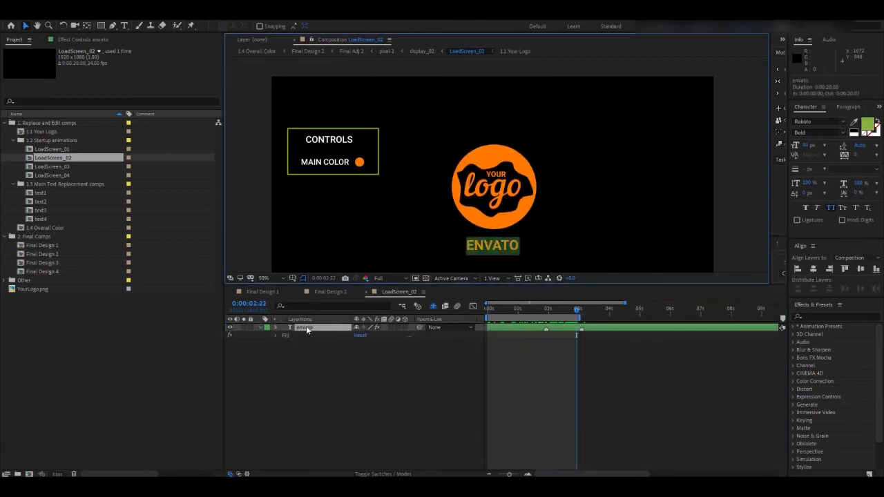
pyautogui.write('name')
pyautogui.press('Return')
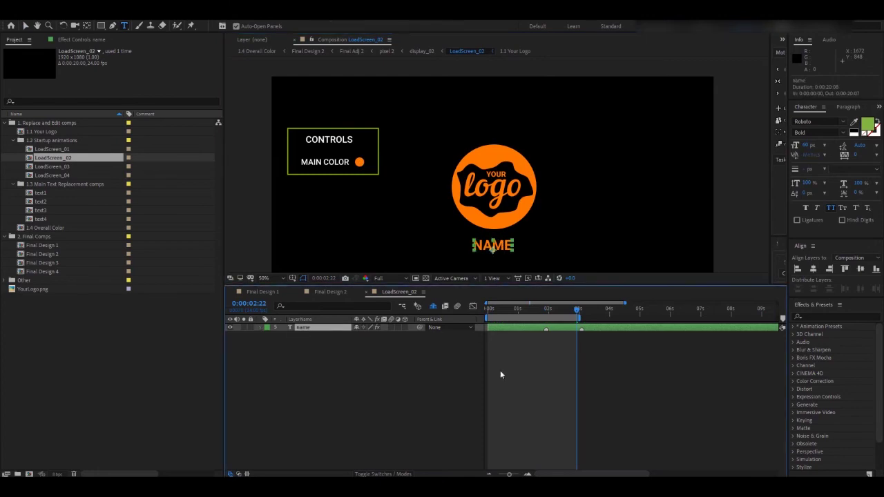
pyautogui.click(500, 374)
pyautogui.press('v')
pyautogui.moveTo(577, 309); pyautogui.dragTo(562, 322)
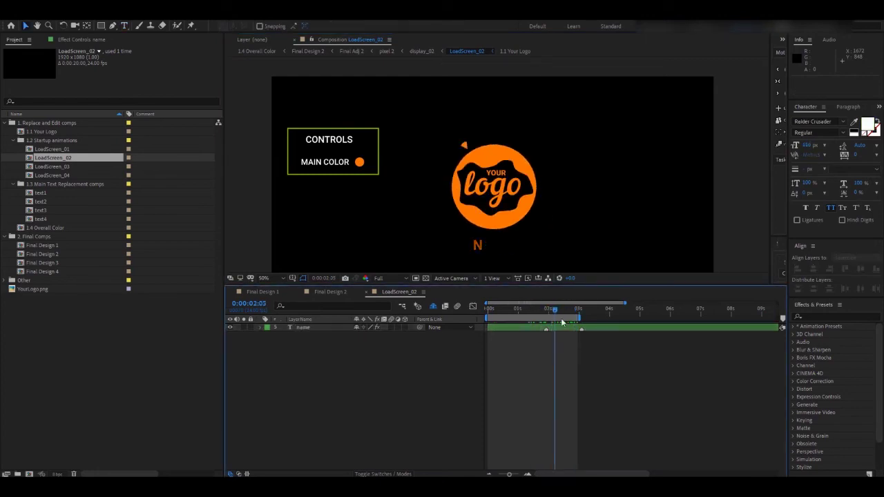
pyautogui.press('space')
pyautogui.click(329, 291)
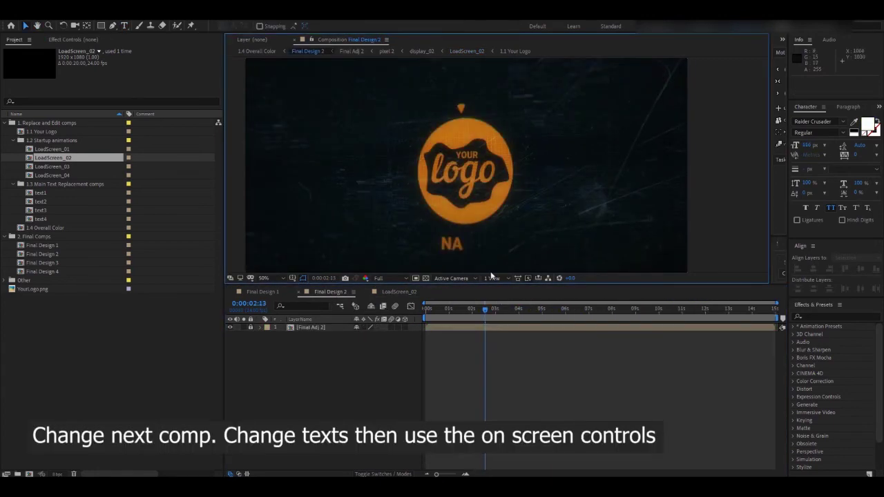
# - In the text2 comp, replace CYBER MONDAY with BLACK FRIDAY
pyautogui.doubleClick(48, 199)
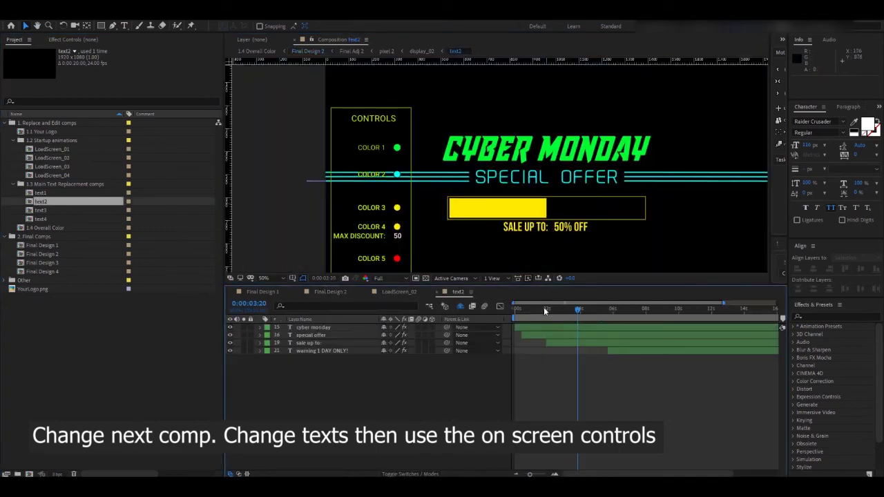
pyautogui.moveTo(568, 308); pyautogui.dragTo(680, 320)
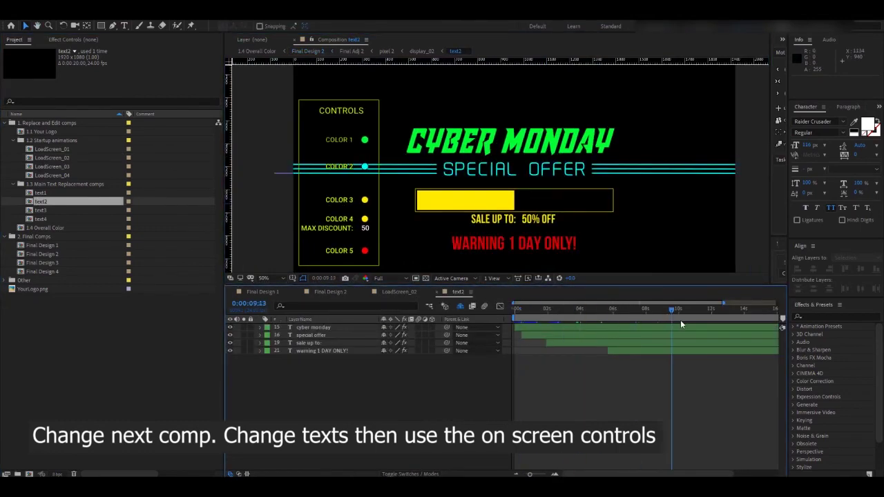
pyautogui.click(513, 143)
pyautogui.doubleClick(513, 143)
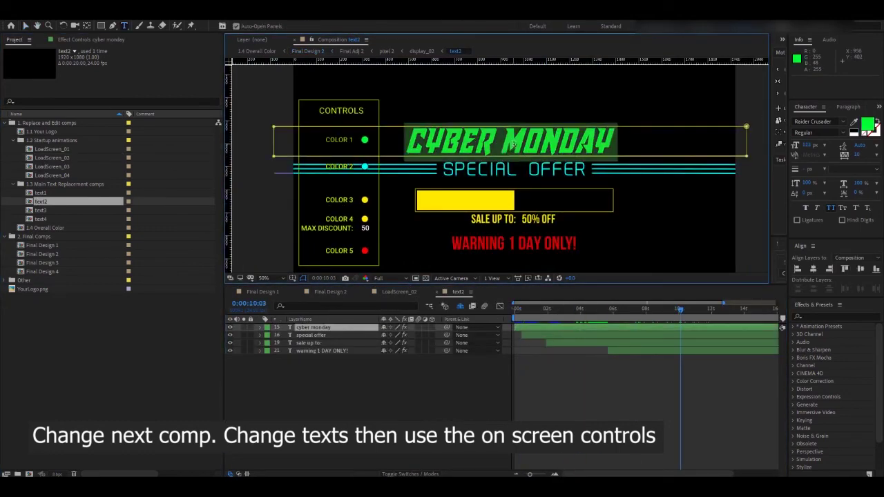
pyautogui.write('blac')
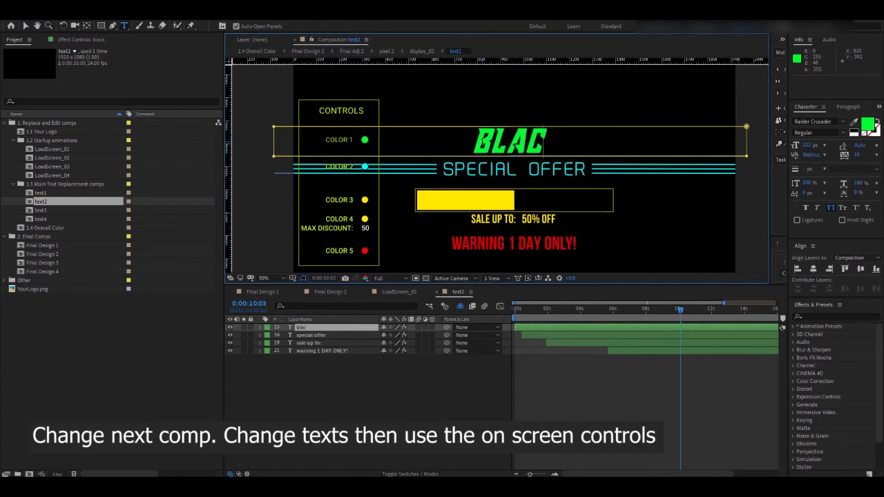
pyautogui.write('k friday')
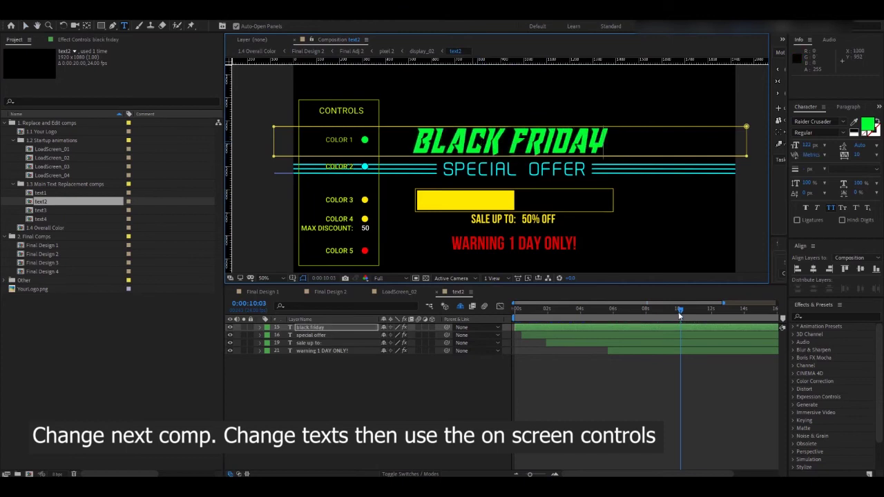
# - Replace the SPECIAL OFFER text with GOOD OFFER
pyautogui.click(514, 169)
pyautogui.doubleClick(514, 169)
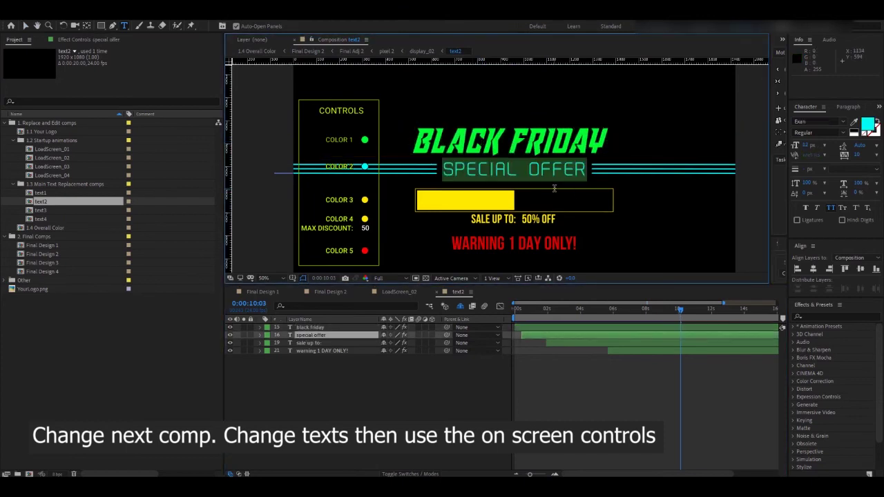
pyautogui.write('good')
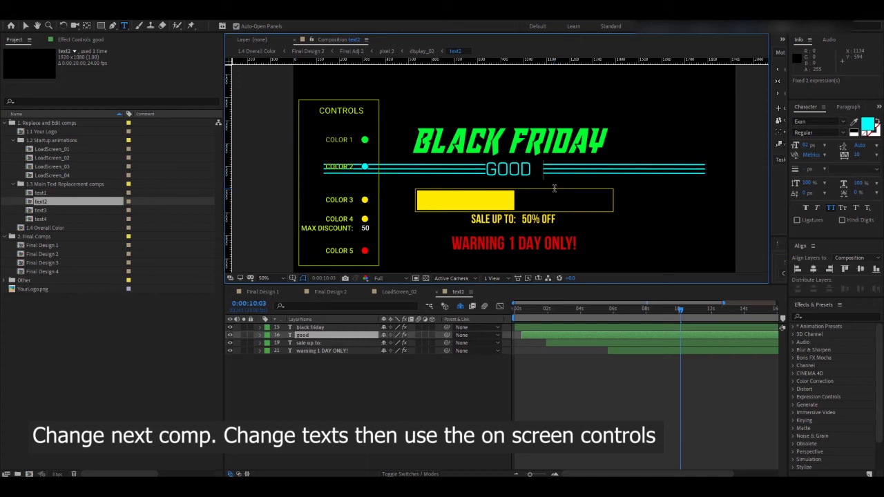
pyautogui.write(' offer')
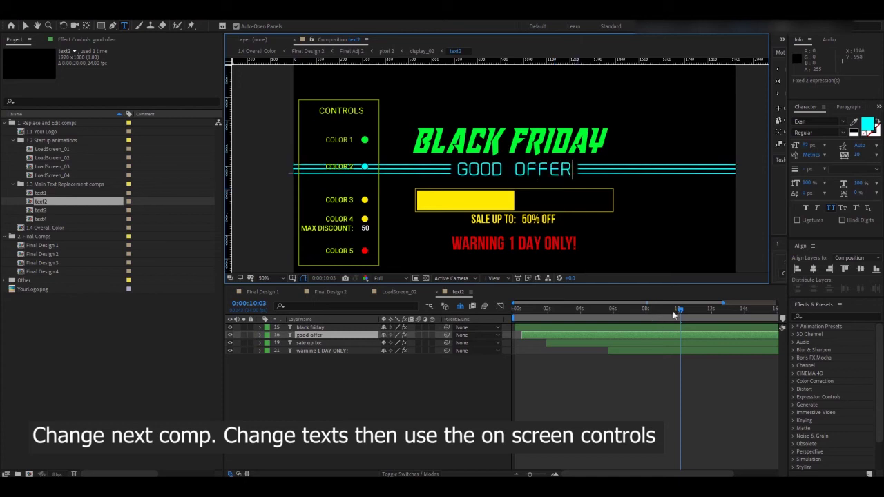
pyautogui.click(672, 311)
pyautogui.press('/')
# - Zoom in and scrub to watch the loading bar fill to SALE UP TO 50% OFF
pyautogui.moveTo(480, 175)
pyautogui.mouseDown()
pyautogui.moveTo(362, 175)
pyautogui.moveTo(490, 176)
pyautogui.mouseUp()
pyautogui.scroll(-2, 490, 176)
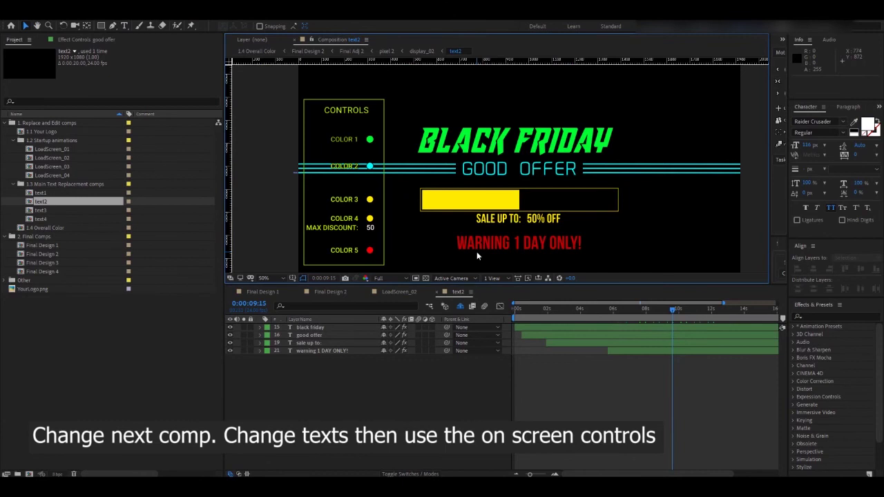
pyautogui.moveTo(499, 218); pyautogui.dragTo(473, 204)
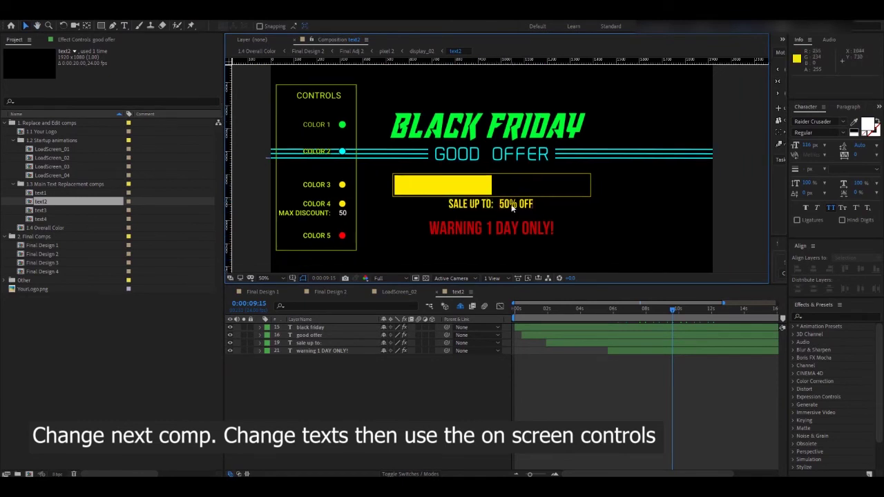
pyautogui.scroll(2, 498, 213)
pyautogui.moveTo(673, 309)
pyautogui.mouseDown()
pyautogui.moveTo(541, 309)
pyautogui.moveTo(593, 309)
pyautogui.mouseUp()
pyautogui.moveTo(573, 184)
pyautogui.mouseDown()
pyautogui.moveTo(602, 197)
pyautogui.moveTo(447, 237)
pyautogui.moveTo(457, 210)
pyautogui.mouseUp()
# - Set the max discount to 60 and preview the count reaching 60% OFF
pyautogui.doubleClick(322, 225)
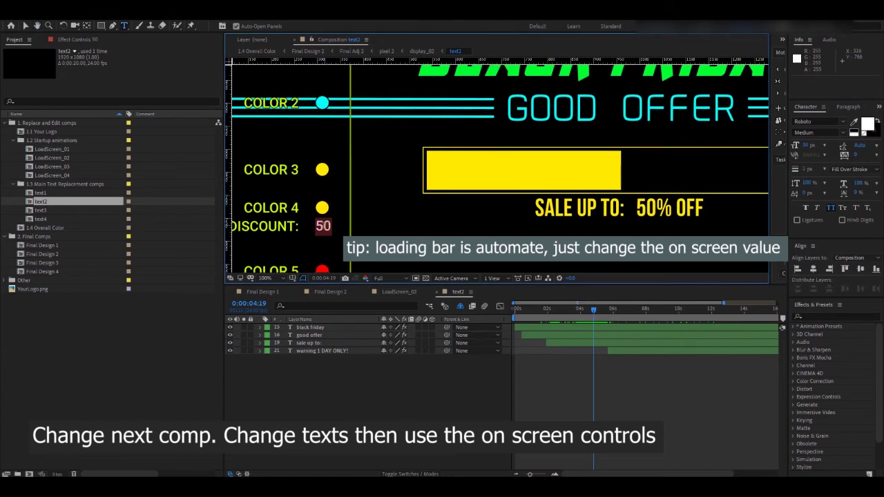
pyautogui.moveTo(536, 309); pyautogui.dragTo(587, 312)
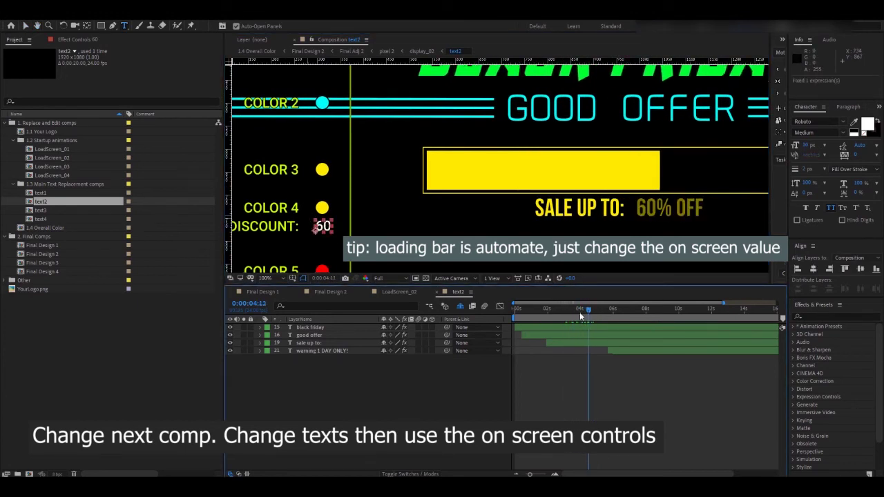
pyautogui.moveTo(570, 238); pyautogui.dragTo(542, 230)
pyautogui.click(580, 308)
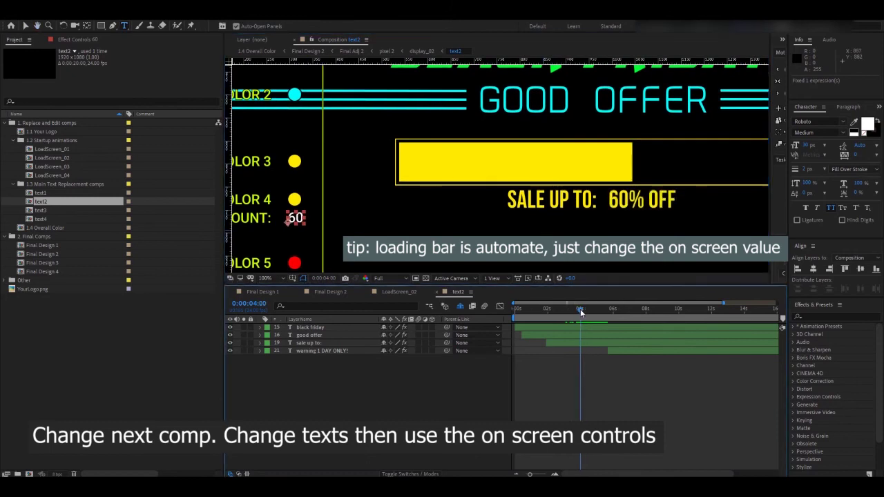
pyautogui.press(',')
pyautogui.press(',')
# - Remove the word SALE from the sale up to: text
pyautogui.click(473, 188)
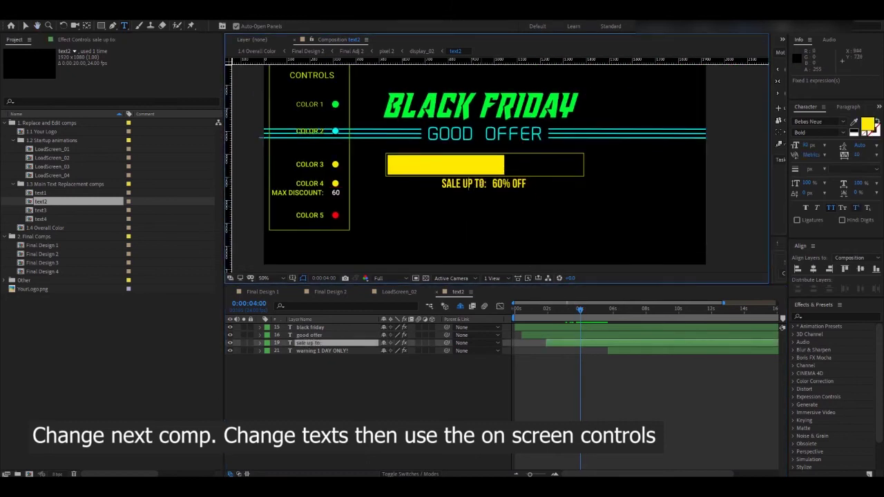
pyautogui.press('BackSpace')
pyautogui.moveTo(580, 309); pyautogui.dragTo(592, 314)
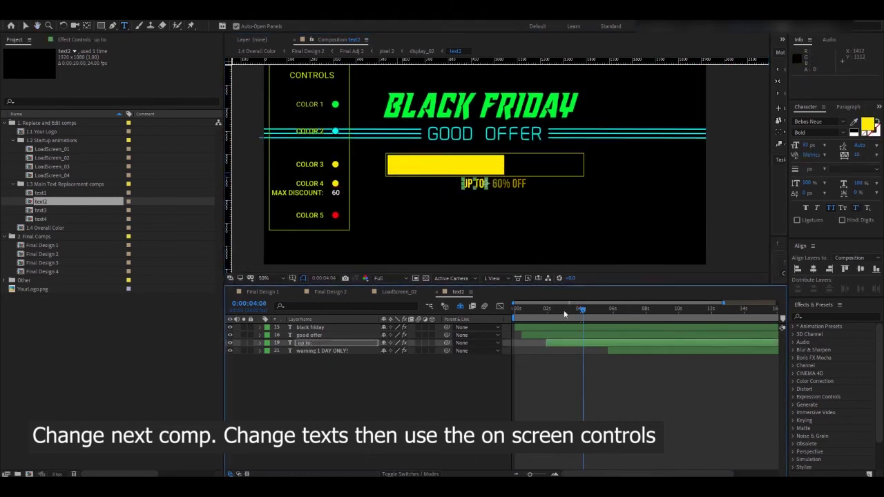
pyautogui.click(472, 189)
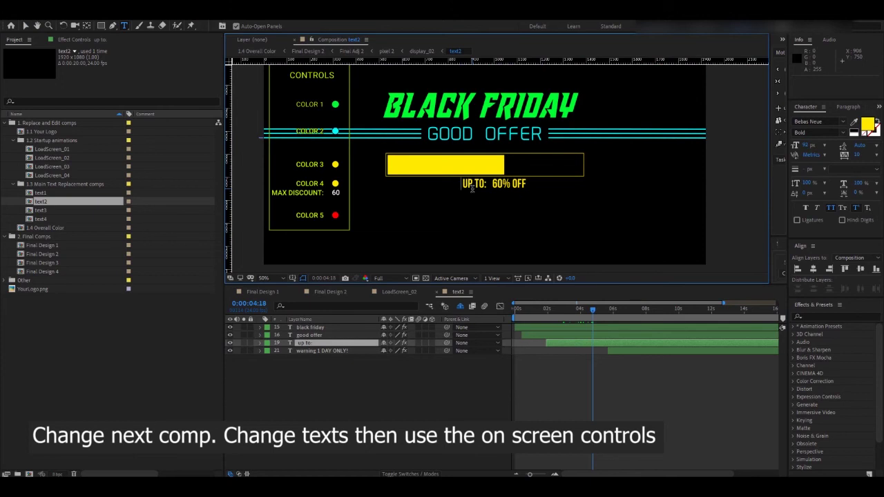
pyautogui.write('sale')
# - Change the warning text to WARNING ONE DAY ONLY!
pyautogui.moveTo(592, 311); pyautogui.dragTo(619, 317)
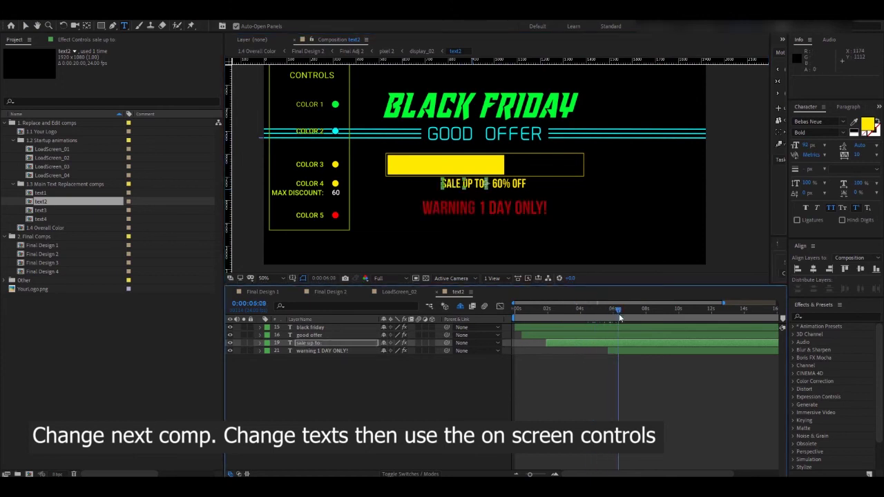
pyautogui.click(519, 208)
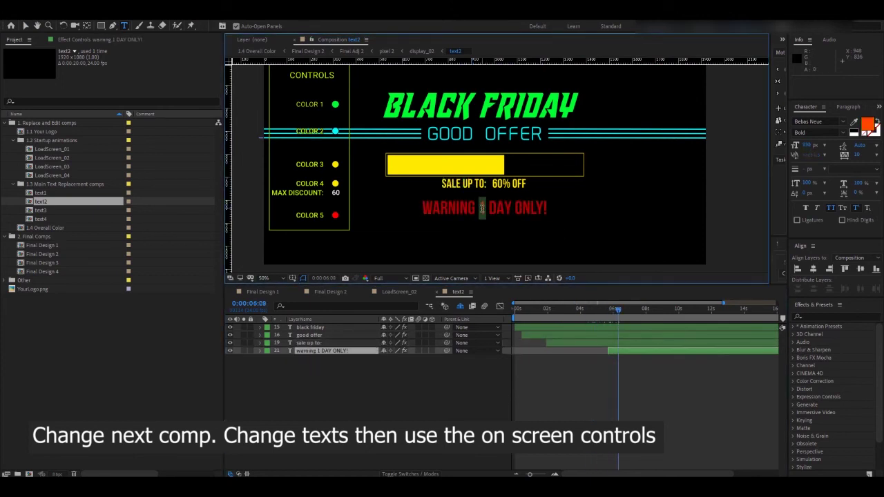
pyautogui.write('ONE')
pyautogui.click(342, 350)
pyautogui.click(639, 310)
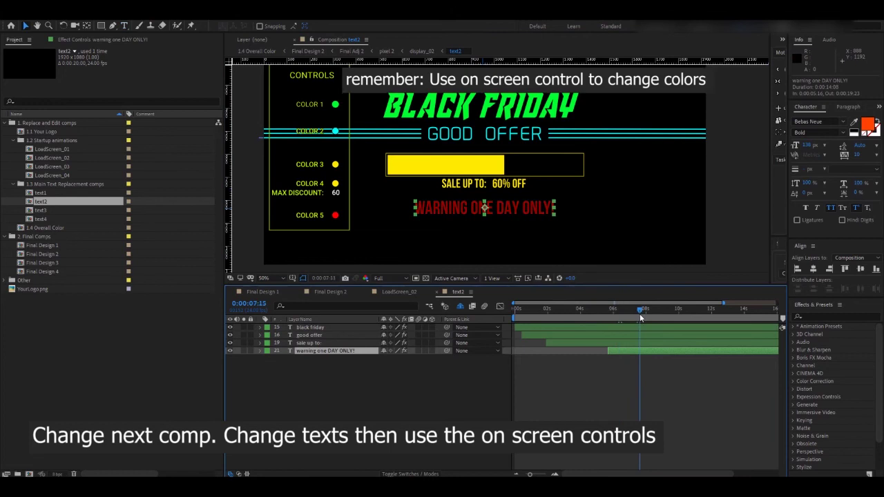
# - Colour COLOR 1 blue for BLACK FRIDAY and COLOR 2 pink for GOOD OFFER and its lines
pyautogui.moveTo(333, 116); pyautogui.dragTo(329, 144)
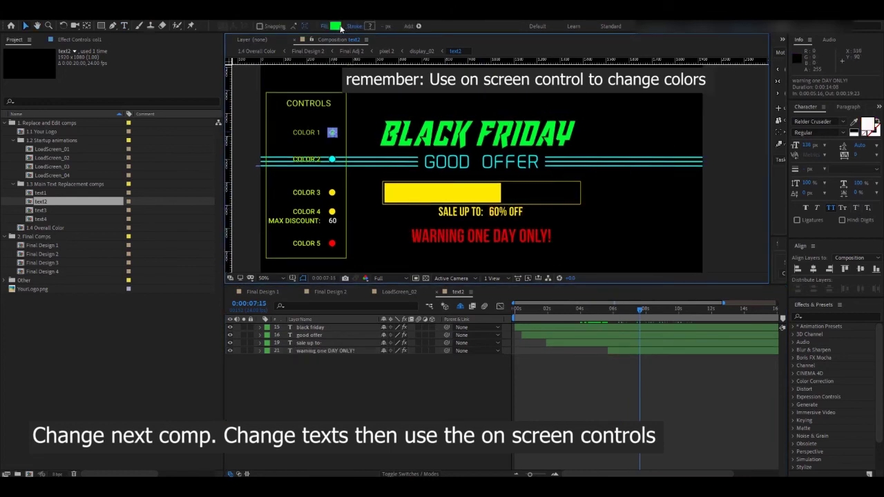
pyautogui.click(335, 26)
pyautogui.click(773, 199)
pyautogui.click(843, 149)
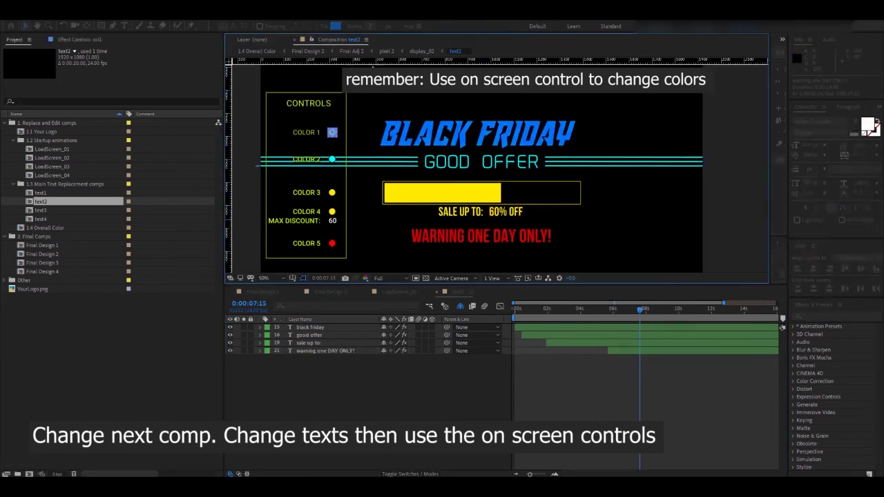
pyautogui.click(336, 27)
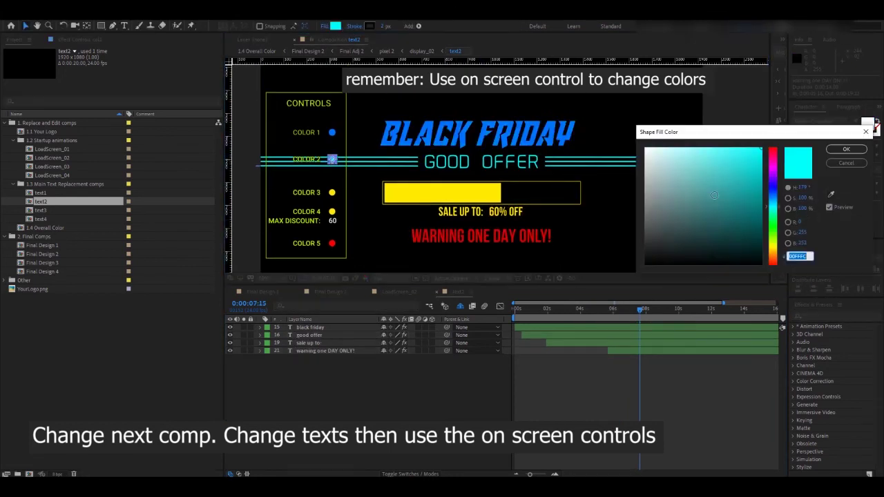
pyautogui.click(773, 188)
pyautogui.click(772, 160)
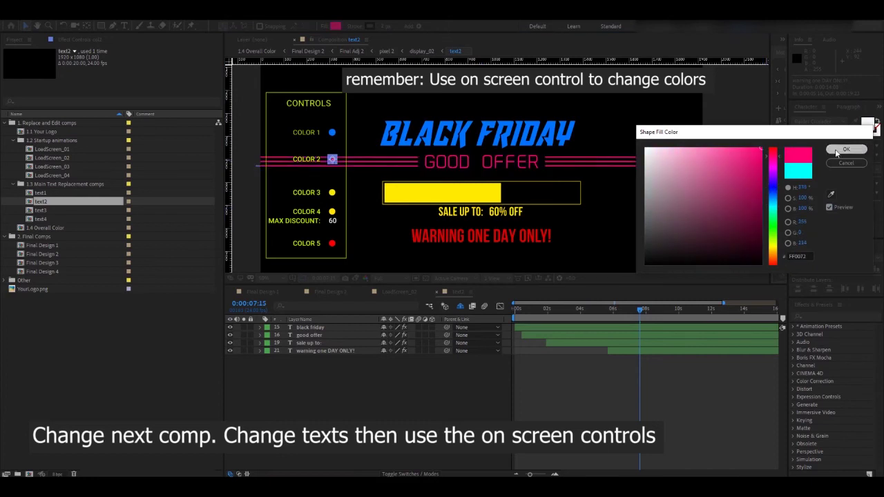
pyautogui.click(837, 151)
# - Make COLOR 3 and COLOR 4 cyan for the bar and sale text, and COLOR 5 green for the warning
pyautogui.click(333, 193)
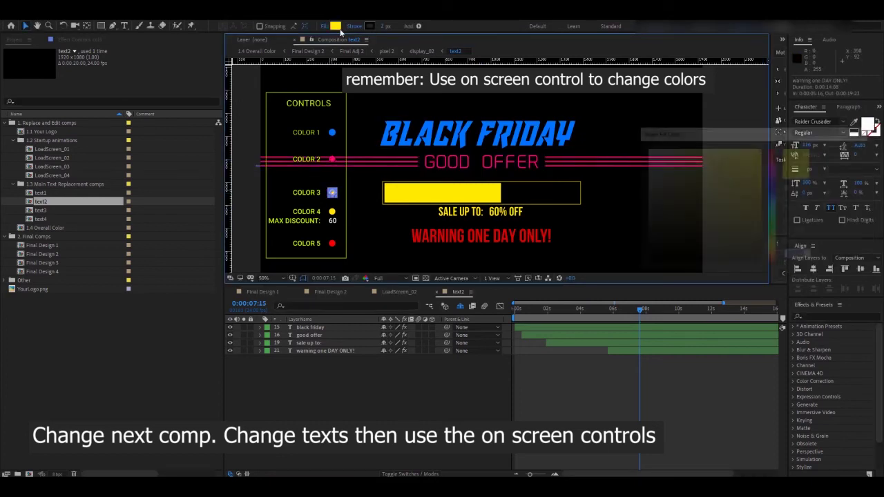
pyautogui.click(773, 201)
pyautogui.click(864, 130)
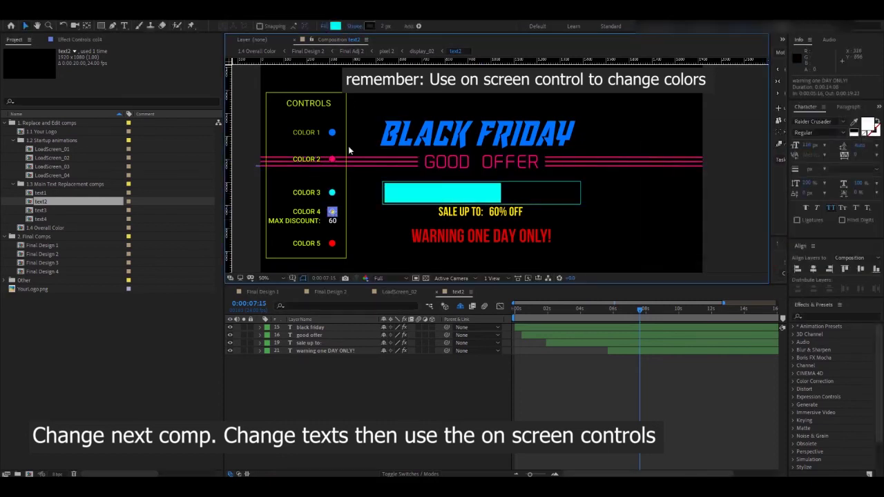
pyautogui.click(335, 27)
pyautogui.click(769, 205)
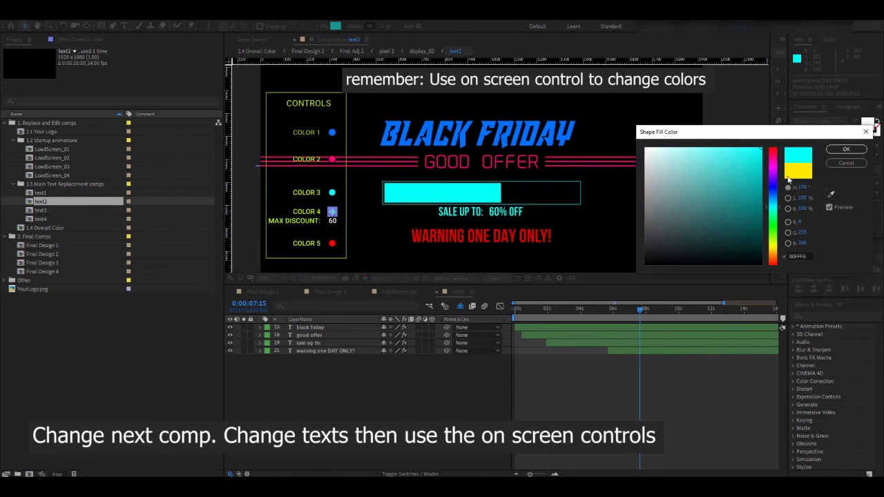
pyautogui.click(862, 128)
pyautogui.click(335, 27)
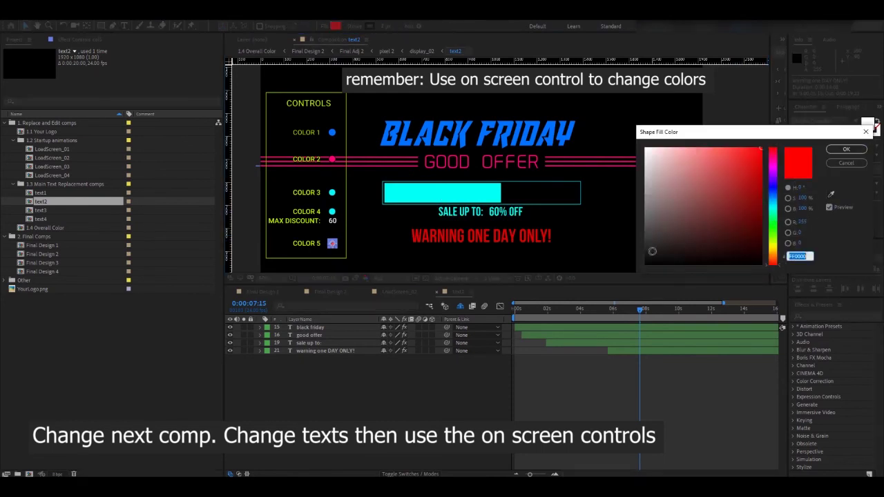
pyautogui.click(773, 221)
pyautogui.click(845, 149)
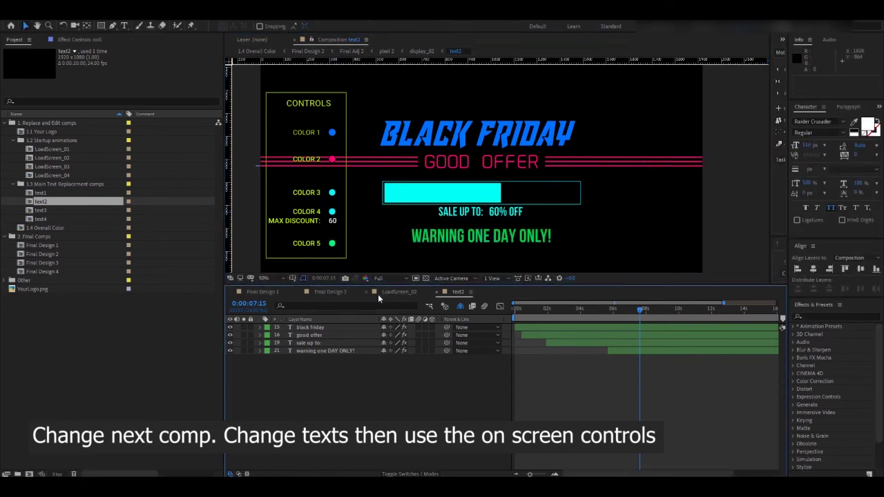
pyautogui.click(325, 291)
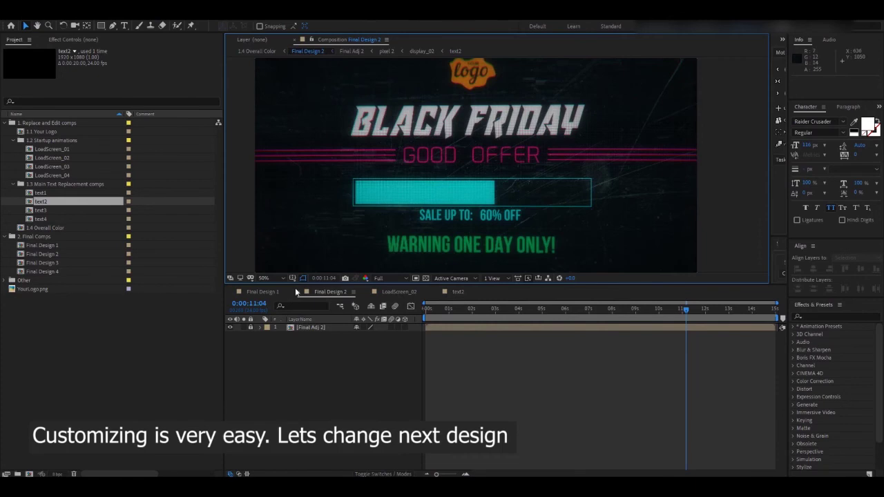
# - Open Final Design 3, then the LoadScreen_03 loader composition under Startup animations
pyautogui.doubleClick(56, 262)
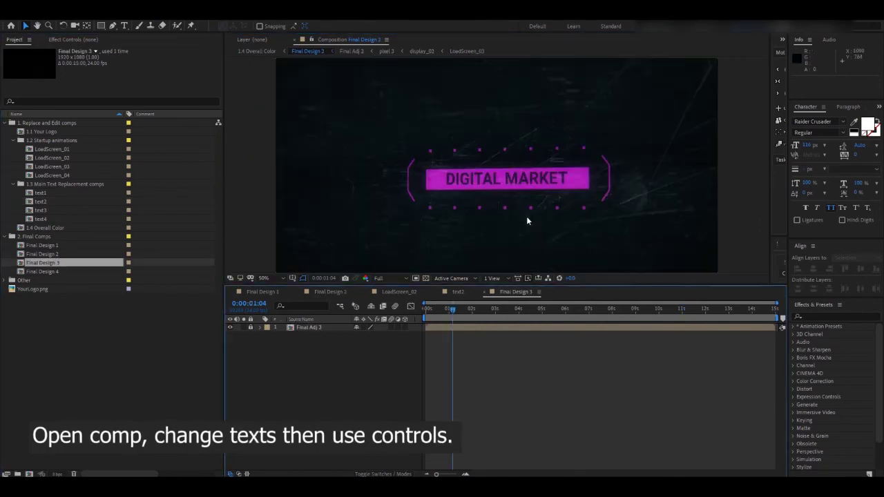
pyautogui.moveTo(523, 217); pyautogui.dragTo(479, 223)
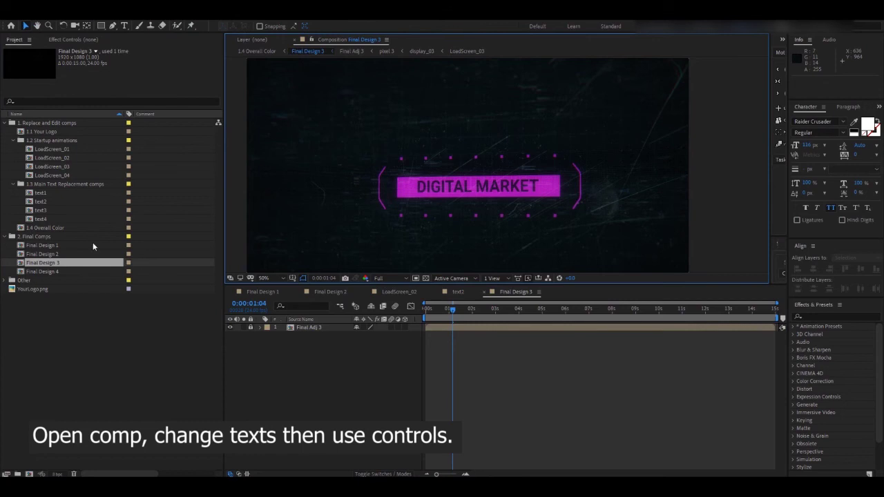
pyautogui.doubleClick(52, 166)
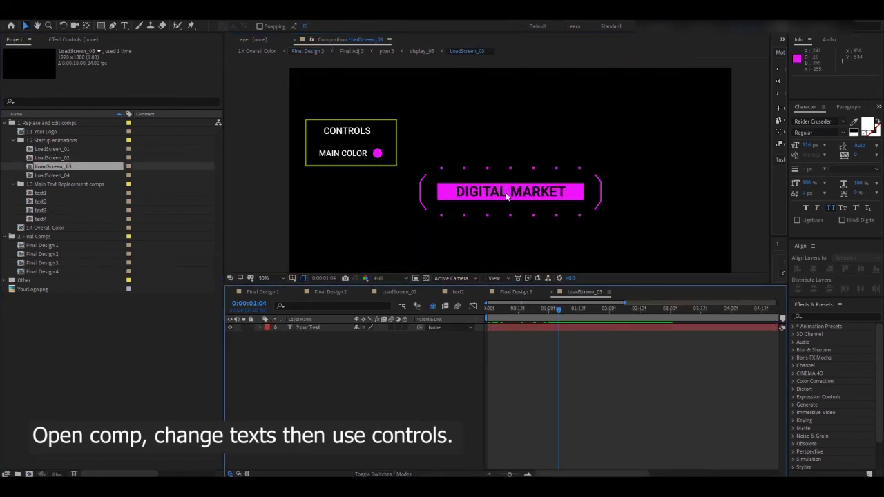
# - Retitle the loader from DIGITAL MARKET to 'YOUR NAME' followed by a run of extra E's
pyautogui.doubleClick(481, 192)
pyautogui.write('Y')
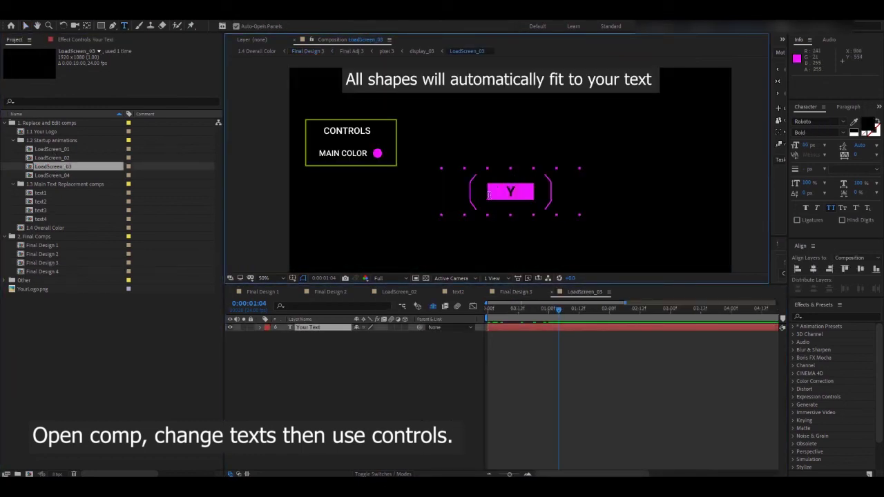
pyautogui.write('OUR NAME')
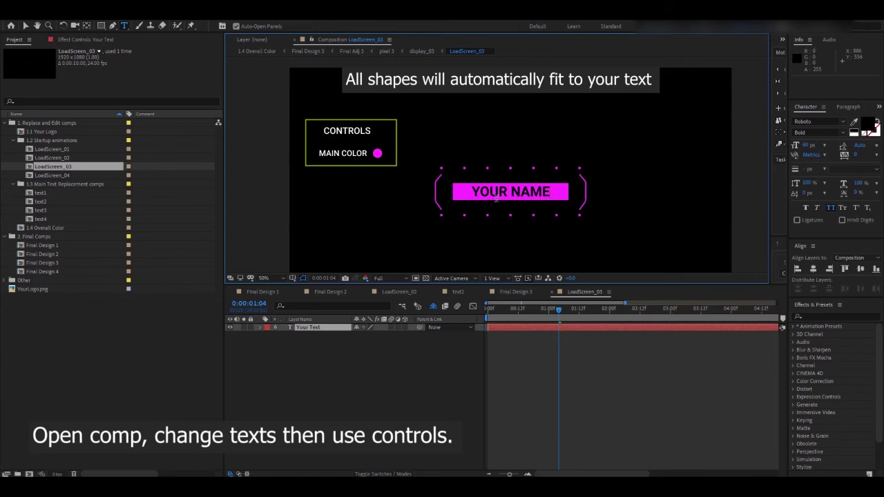
pyautogui.moveTo(558, 308)
pyautogui.mouseDown()
pyautogui.moveTo(502, 309)
pyautogui.moveTo(535, 323)
pyautogui.moveTo(555, 321)
pyautogui.moveTo(484, 314)
pyautogui.moveTo(593, 318)
pyautogui.mouseUp()
pyautogui.click(546, 192)
pyautogui.write('EEEEEEE')
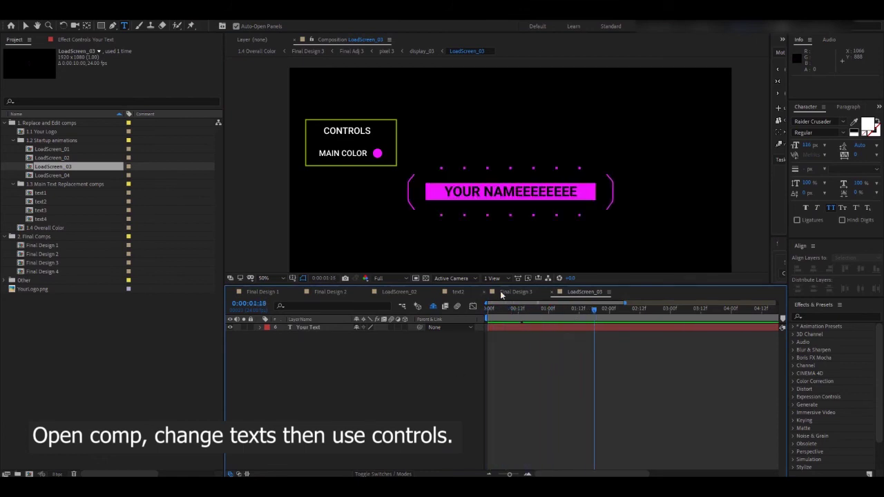
# - Preview the renamed loader in Final Design 3, then open the text3 composition
pyautogui.click(515, 292)
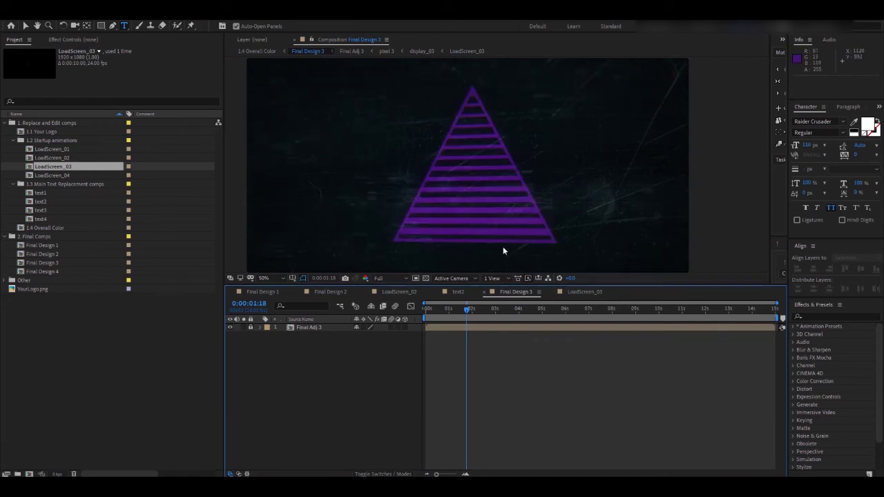
pyautogui.press('v')
pyautogui.press('space')
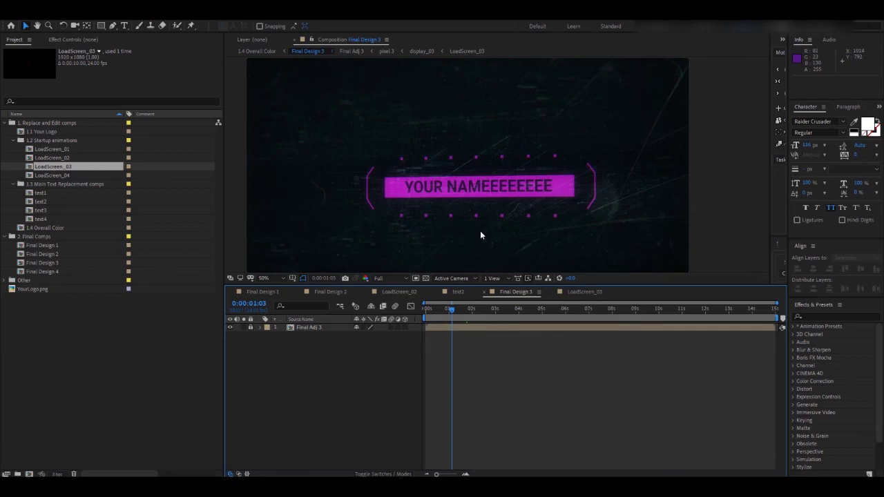
pyautogui.click(468, 310)
pyautogui.moveTo(467, 311); pyautogui.dragTo(467, 310)
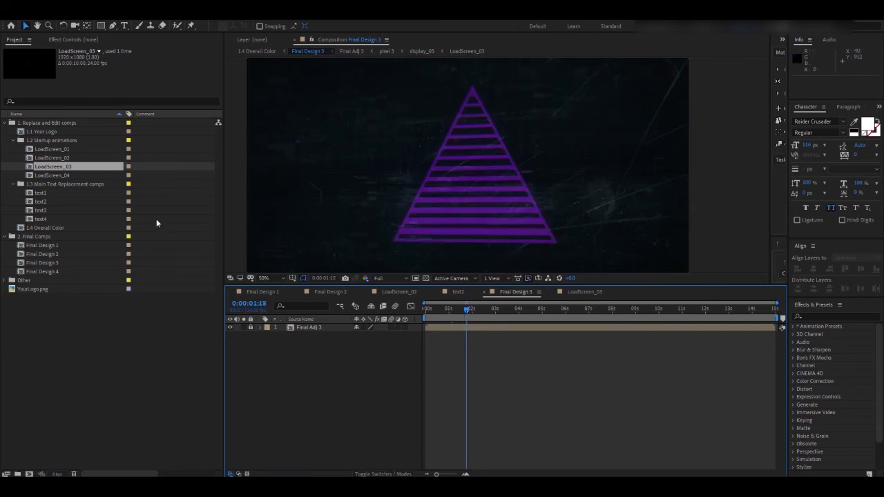
pyautogui.doubleClick(33, 210)
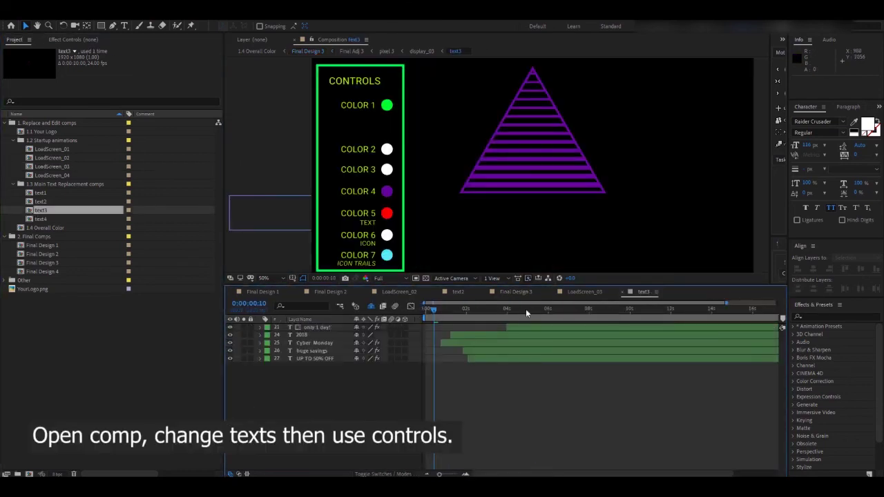
# - Replace the Cyber Monday headline with 'Black Friday'
pyautogui.moveTo(725, 305); pyautogui.dragTo(777, 304)
pyautogui.moveTo(428, 310)
pyautogui.mouseDown()
pyautogui.moveTo(500, 319)
pyautogui.moveTo(589, 310)
pyautogui.mouseUp()
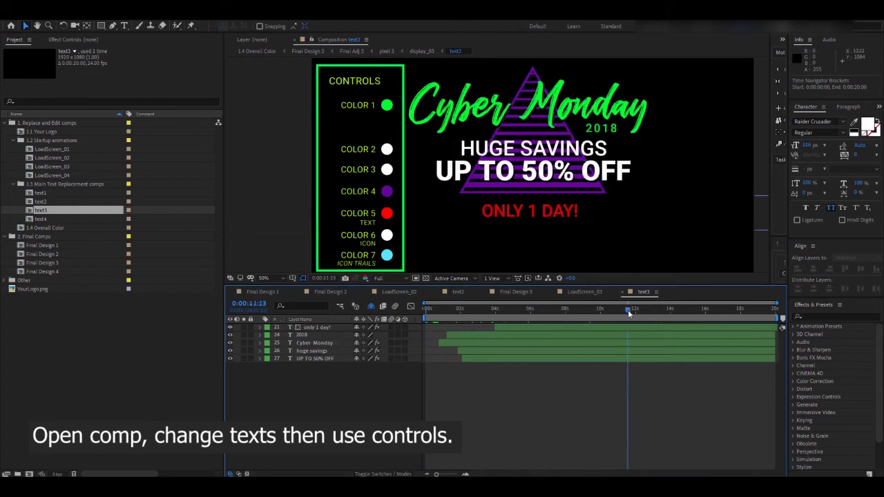
pyautogui.scroll(-2, 538, 201)
pyautogui.scroll(3, 533, 199)
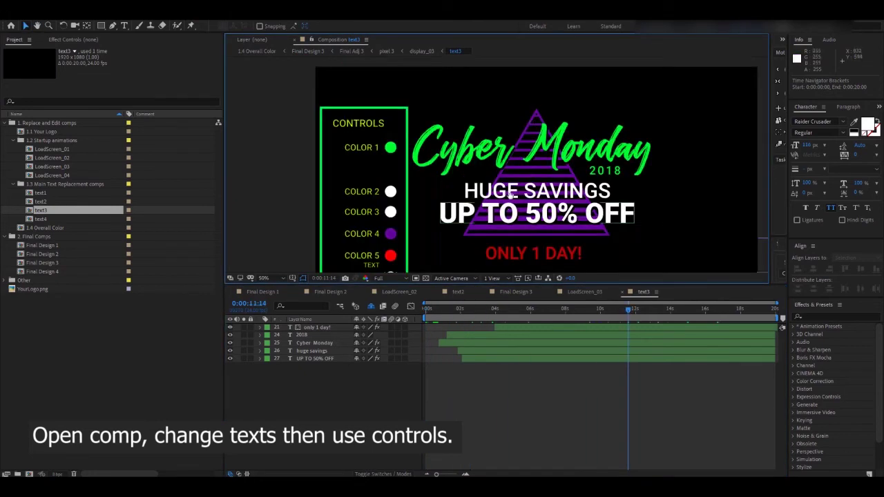
pyautogui.doubleClick(489, 135)
pyautogui.click(486, 135)
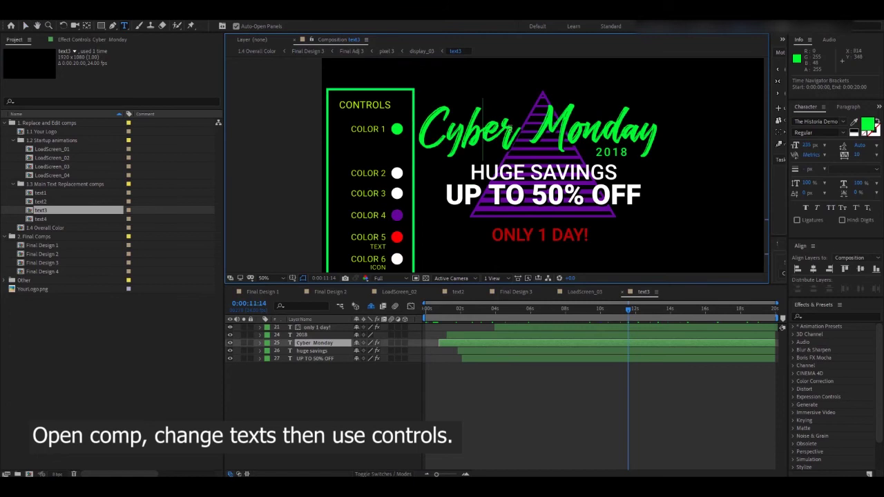
pyautogui.moveTo(527, 132); pyautogui.dragTo(380, 136)
pyautogui.write('B')
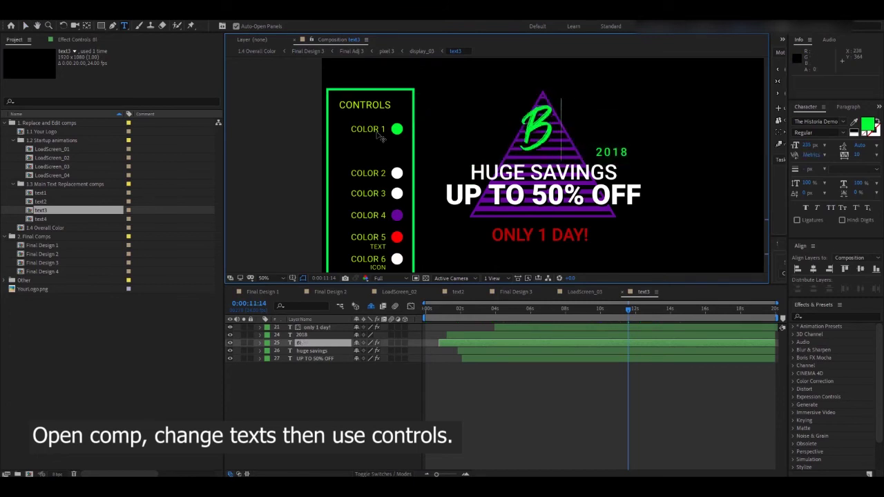
pyautogui.write('lack Friday')
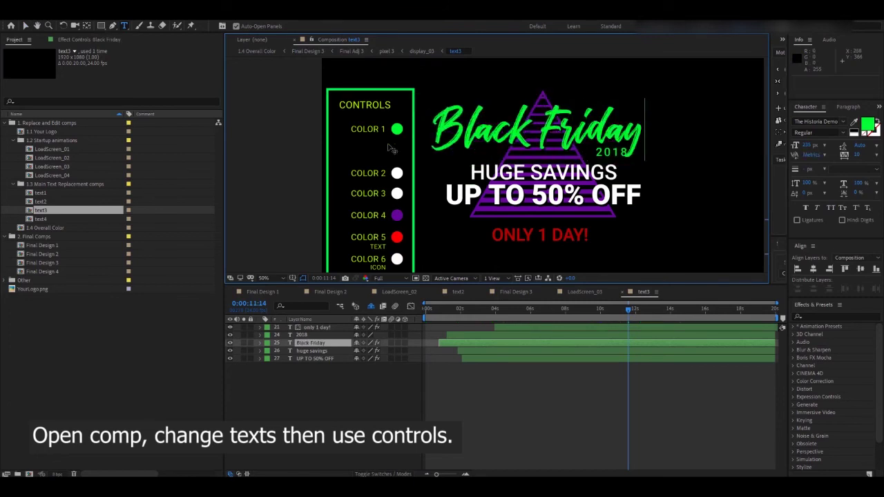
pyautogui.press('Escape')
pyautogui.press('v')
# - Nudge the 2018 year text slightly left and up, and change it to 2020
pyautogui.click(615, 152)
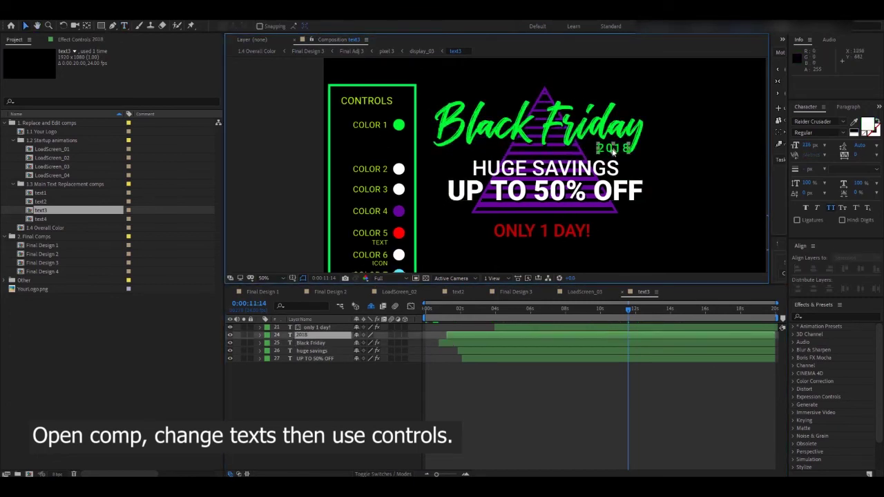
pyautogui.scroll(2, 580, 181)
pyautogui.moveTo(580, 181); pyautogui.dragTo(567, 178)
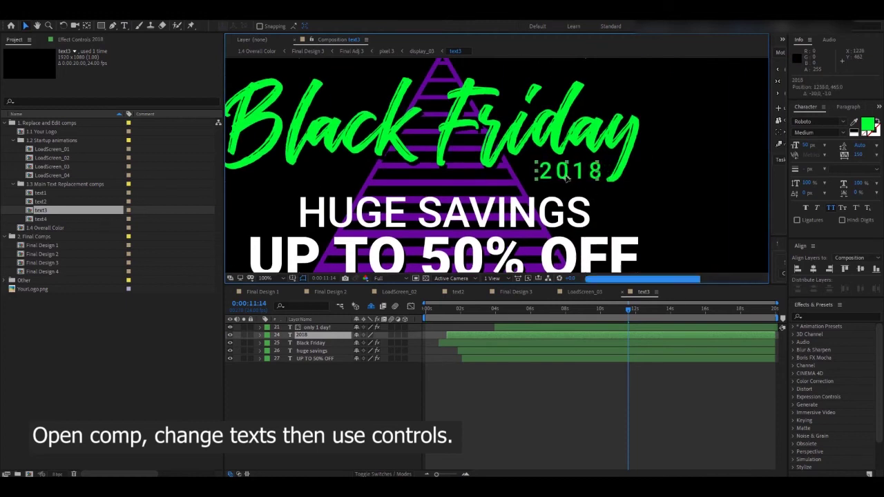
pyautogui.doubleClick(574, 173)
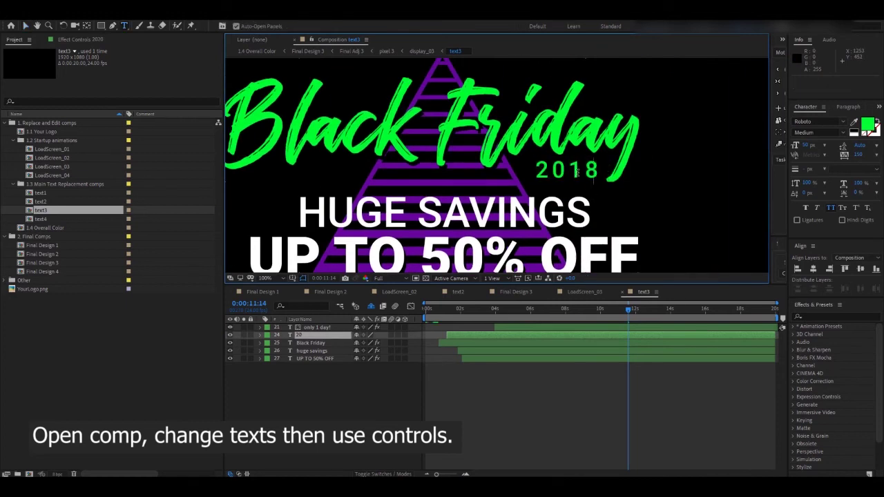
pyautogui.write('2020')
pyautogui.press('Escape')
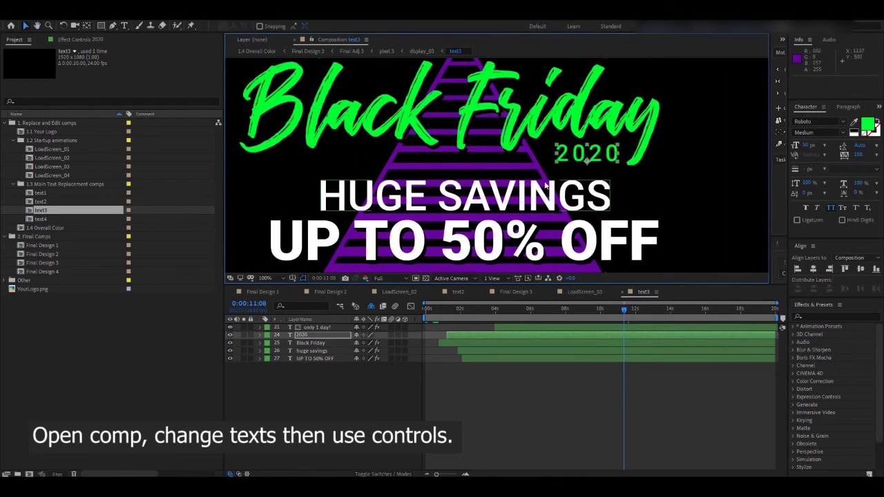
pyautogui.moveTo(524, 205); pyautogui.dragTo(552, 174)
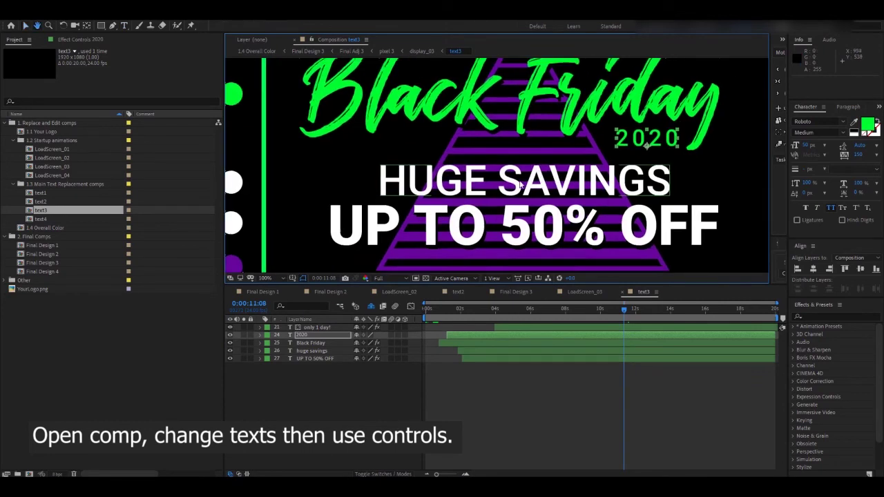
pyautogui.press('v')
# - Set the 2020 year text in the Raider Crusader font
pyautogui.click(515, 185)
pyautogui.click(656, 125)
pyautogui.click(815, 122)
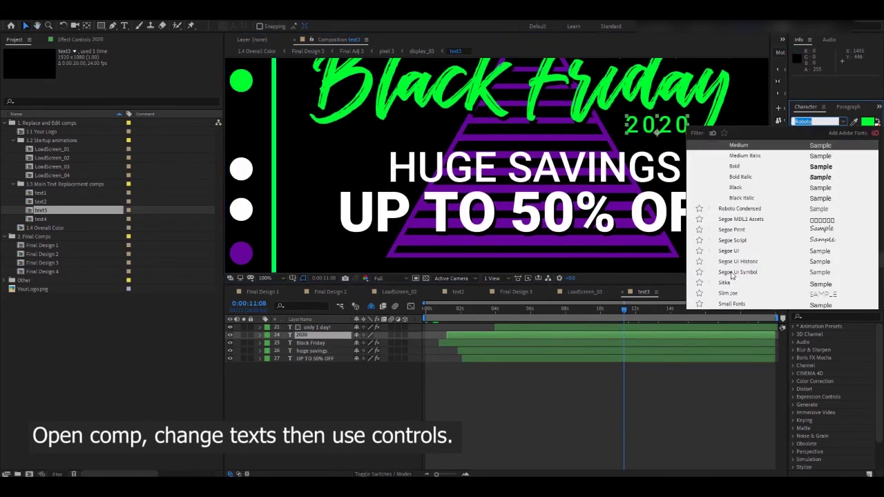
pyautogui.scroll(5, 741, 261)
pyautogui.scroll(-2, 742, 238)
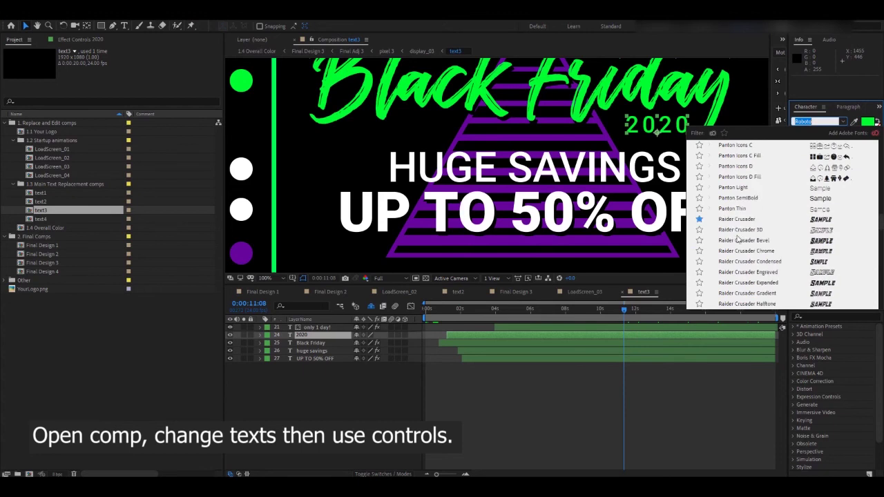
pyautogui.click(733, 220)
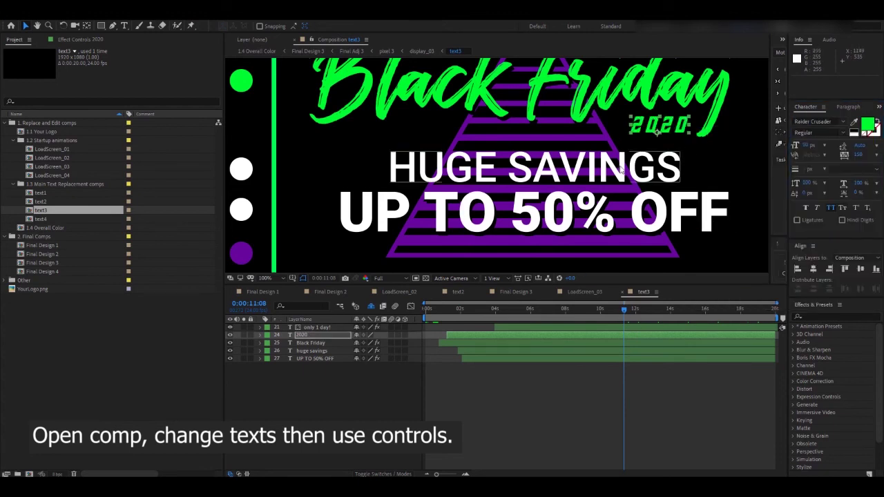
pyautogui.click(555, 178)
# - Change HUGE SAVINGS to BIG SAVINGS
pyautogui.scroll(-1, 556, 179)
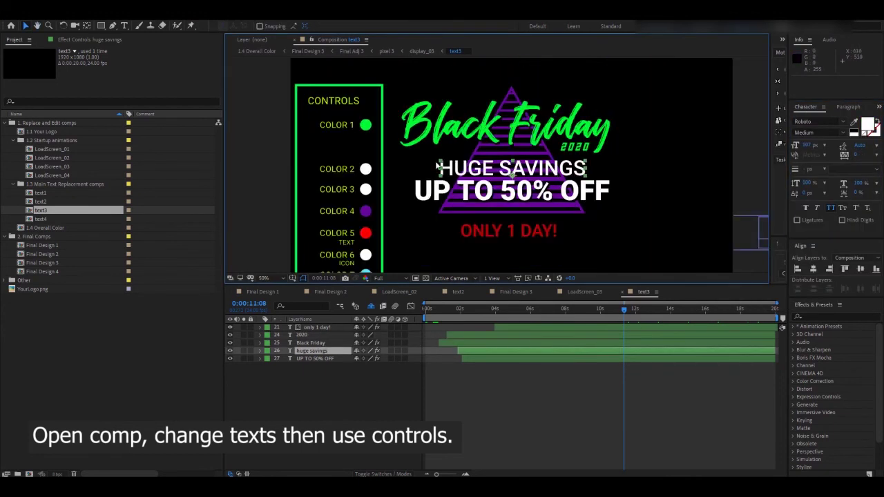
pyautogui.doubleClick(525, 163)
pyautogui.moveTo(513, 163); pyautogui.dragTo(435, 160)
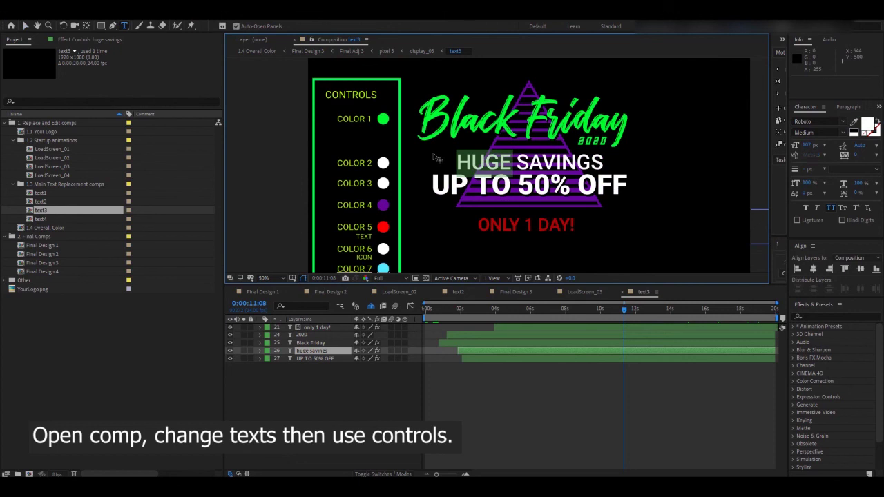
pyautogui.write('big')
pyautogui.click(624, 311)
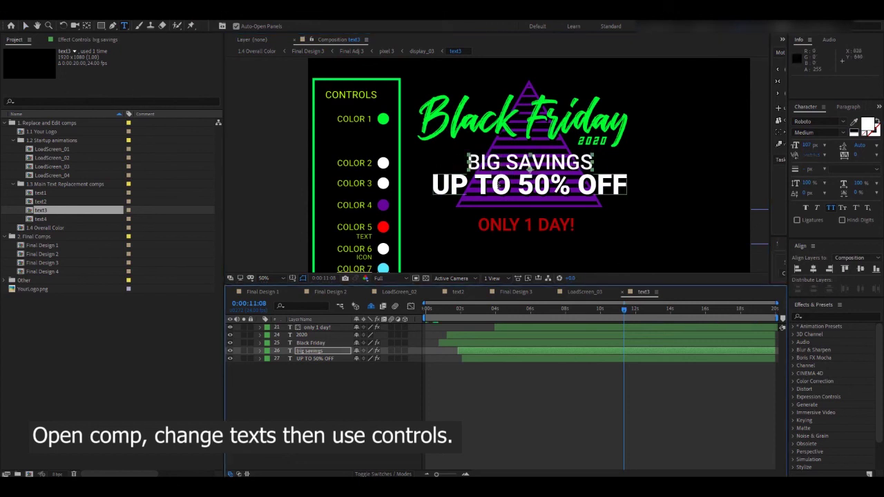
# - Change UP TO 50% OFF to UP TO 60% OFF
pyautogui.click(510, 184)
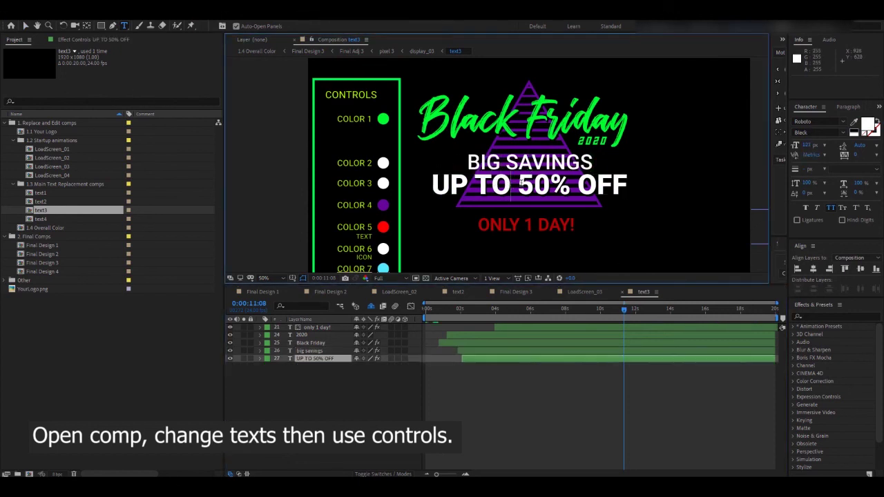
pyautogui.moveTo(518, 184); pyautogui.dragTo(536, 184)
pyautogui.write('6')
pyautogui.moveTo(624, 311); pyautogui.dragTo(599, 313)
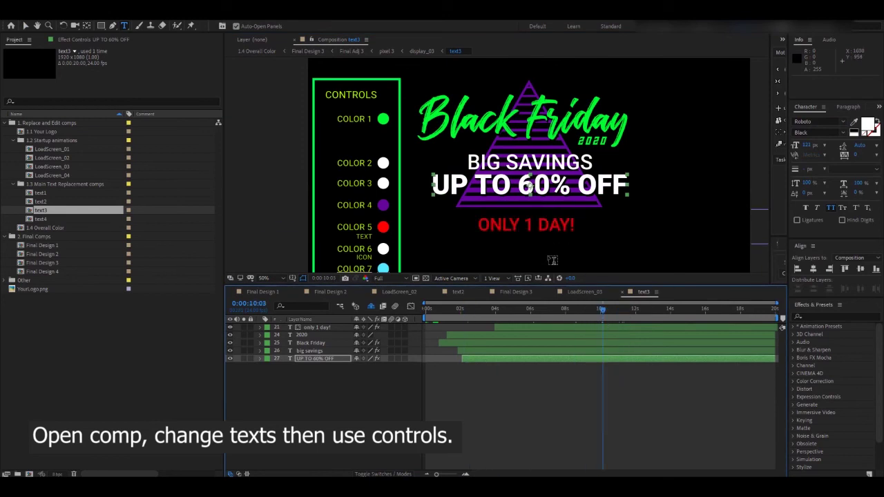
# - Change ONLY 1 DAY! to ONLY ONE DAY!
pyautogui.moveTo(524, 230); pyautogui.dragTo(529, 207)
pyautogui.click(530, 204)
pyautogui.hotkey('ctrl', 'a')
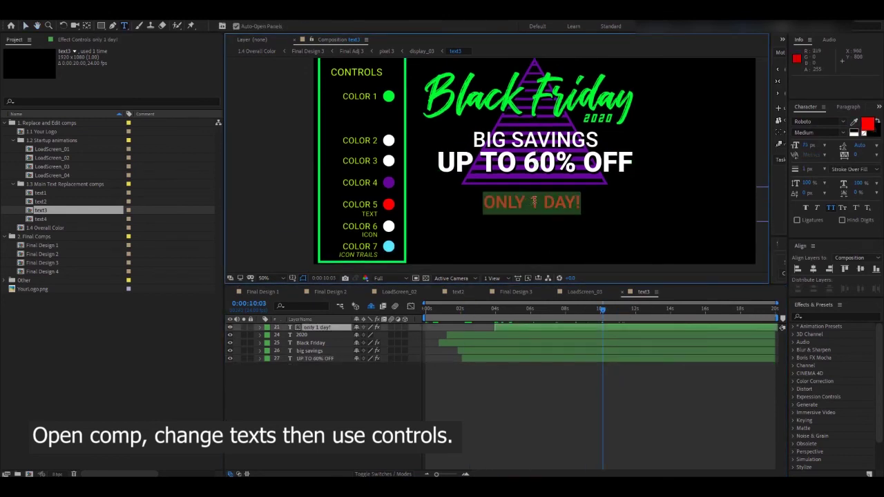
pyautogui.click(533, 201)
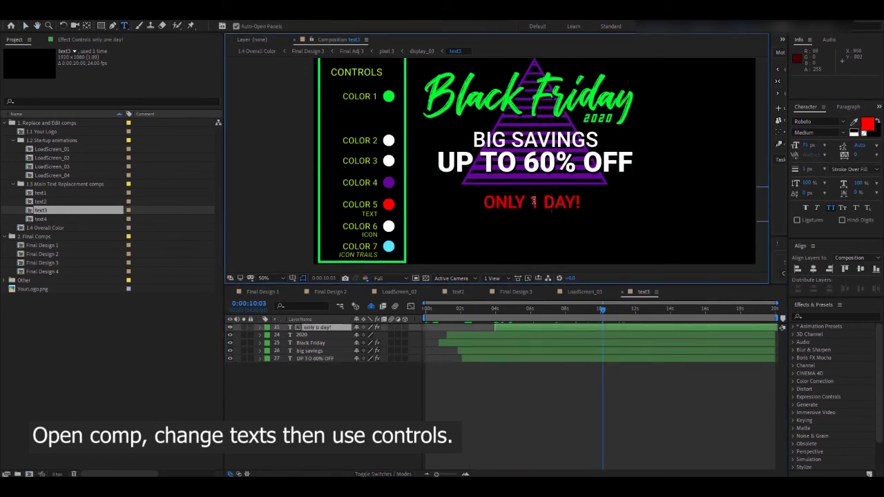
pyautogui.press('BackSpace')
pyautogui.write('oney')
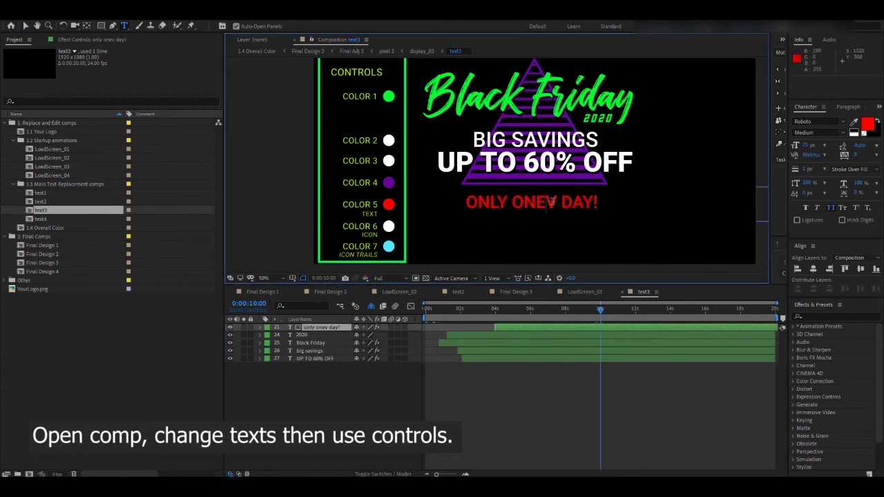
pyautogui.press('BackSpace')
pyautogui.click(28, 27)
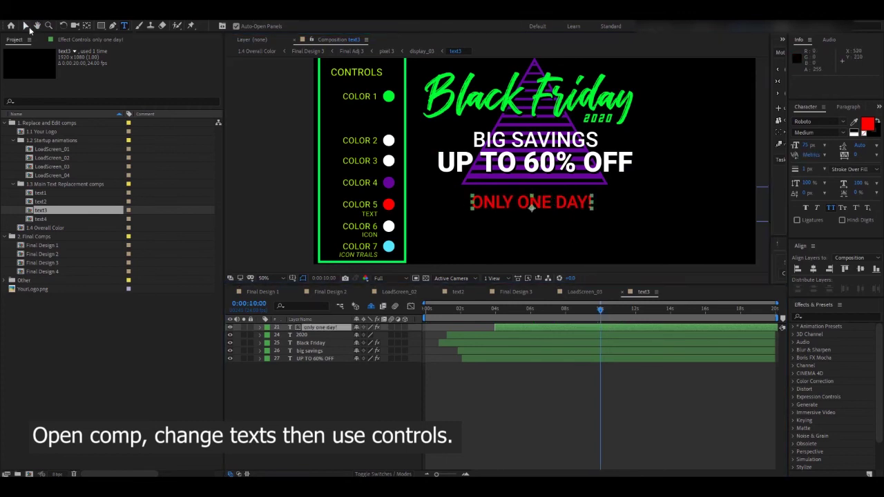
pyautogui.moveTo(440, 177); pyautogui.dragTo(417, 189)
# - Set COLOR 1 to a teal-green
pyautogui.click(365, 108)
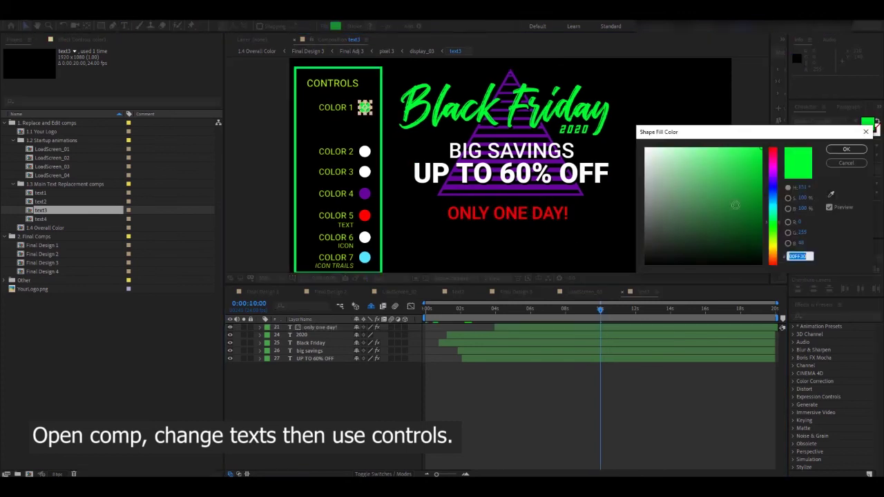
pyautogui.click(772, 204)
pyautogui.moveTo(772, 209); pyautogui.dragTo(772, 216)
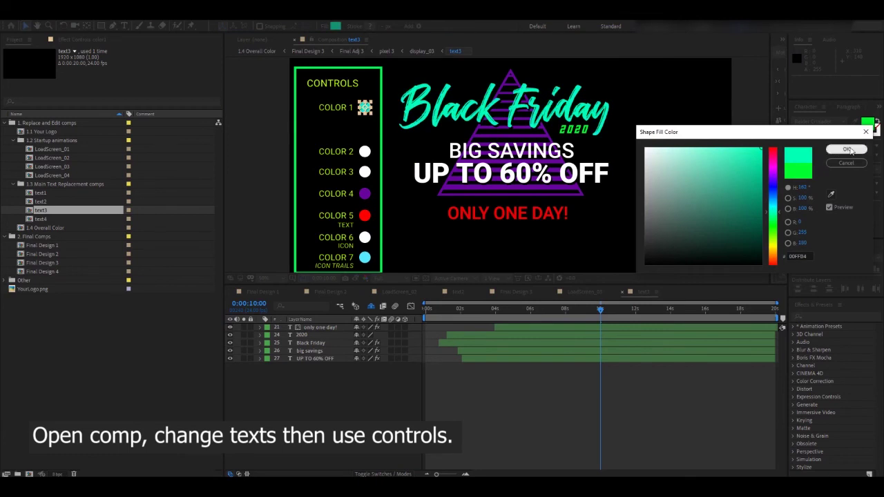
pyautogui.click(846, 149)
pyautogui.click(535, 193)
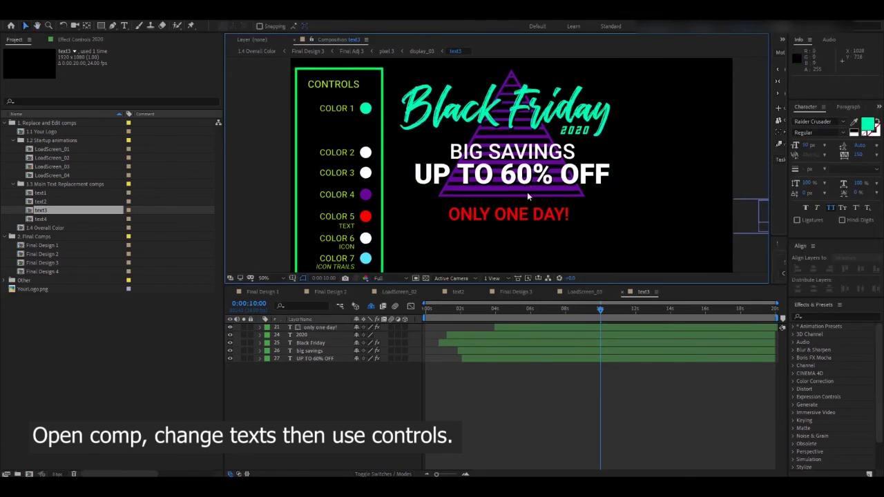
pyautogui.scroll(1, 527, 197)
# - Try teal and green fills on COLOR 2 and COLOR 3, then cancel both changes
pyautogui.click(361, 157)
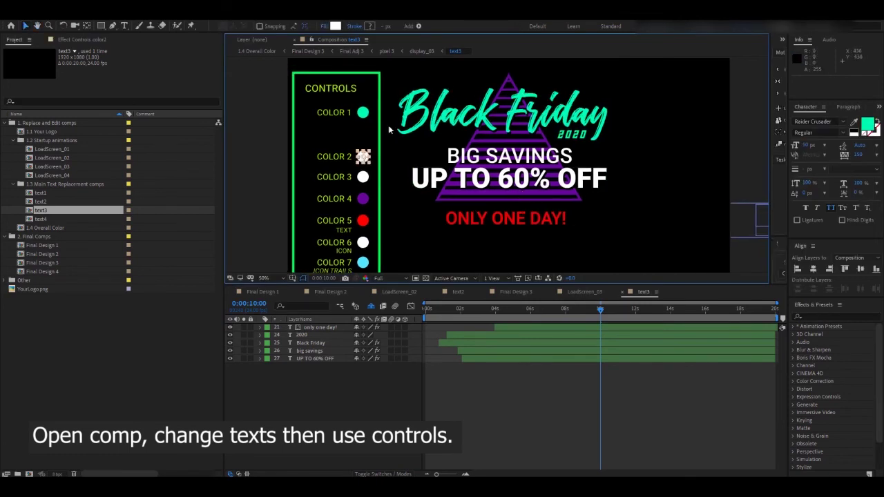
pyautogui.click(334, 26)
pyautogui.click(707, 231)
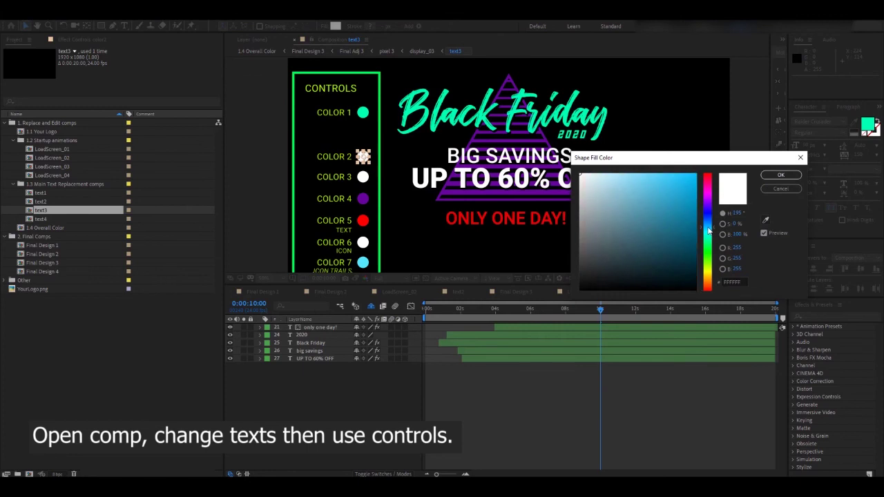
pyautogui.click(695, 176)
pyautogui.click(709, 238)
pyautogui.moveTo(708, 238); pyautogui.dragTo(712, 250)
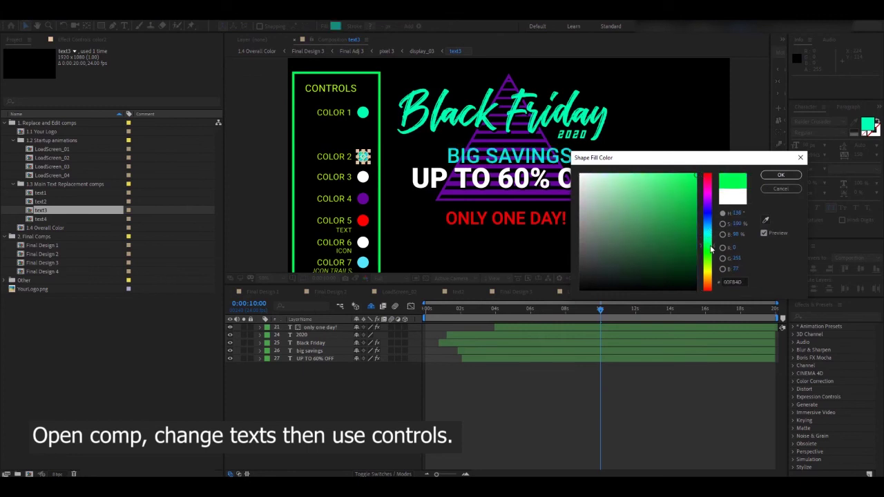
pyautogui.press('Escape')
pyautogui.click(362, 177)
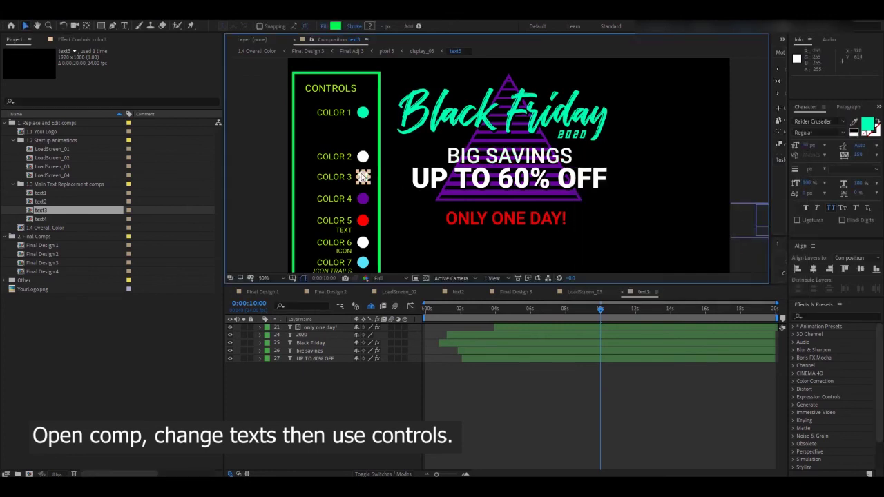
pyautogui.click(335, 26)
pyautogui.click(708, 249)
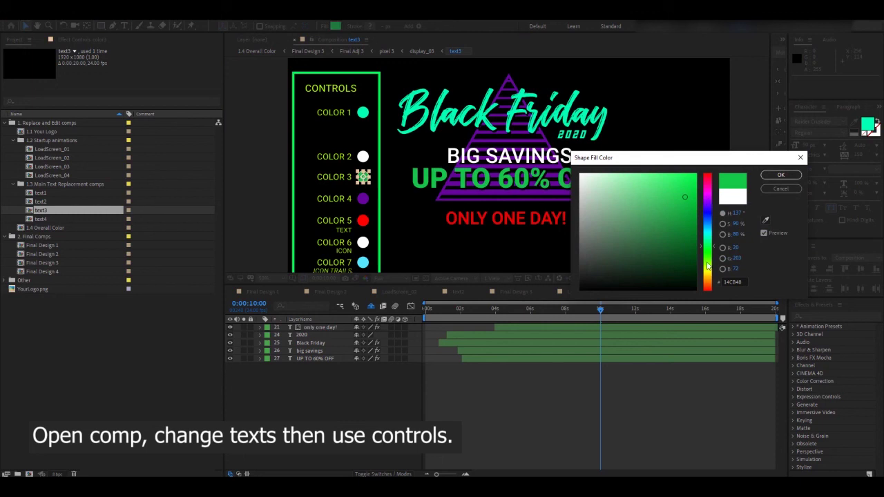
pyautogui.moveTo(707, 266); pyautogui.dragTo(707, 280)
pyautogui.click(780, 189)
pyautogui.scroll(-1, 454, 207)
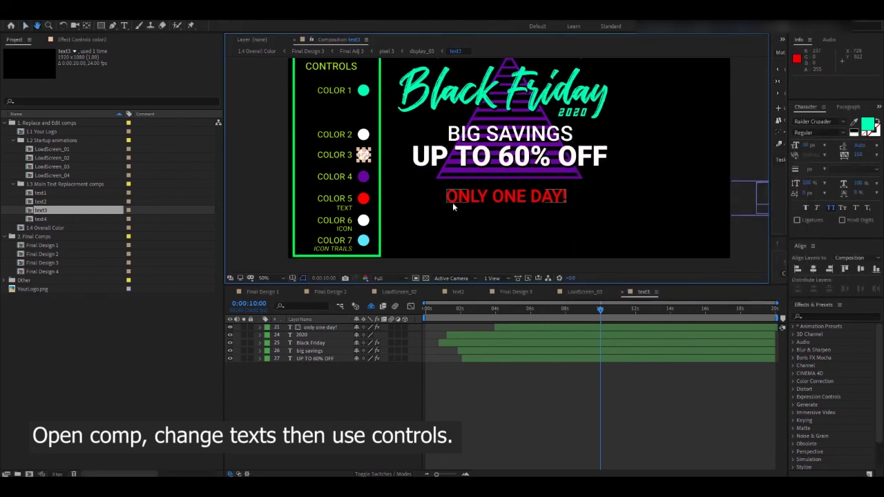
pyautogui.click(406, 205)
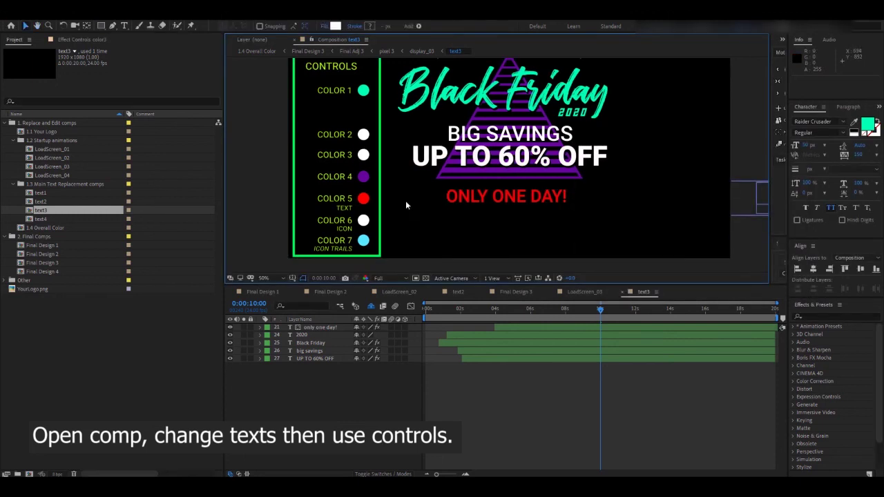
# - Set COLOR 4 to crimson and COLOR 5 to cyan for the ONLY ONE DAY! text
pyautogui.click(336, 26)
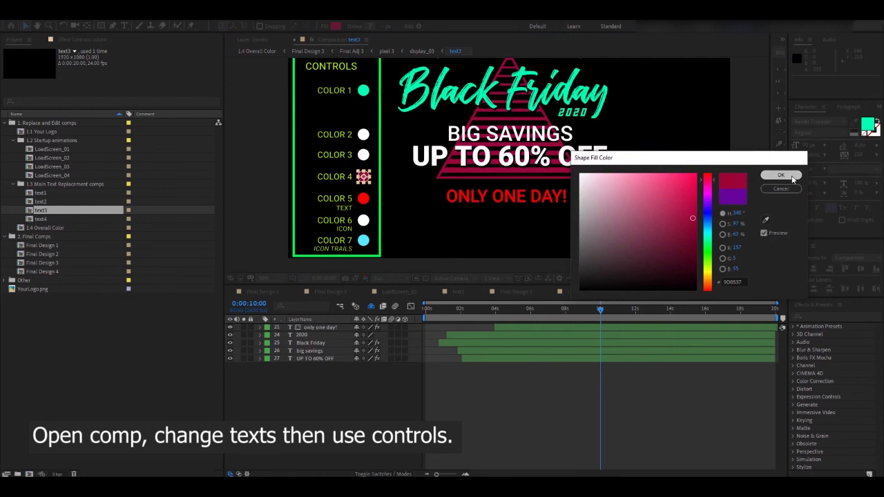
pyautogui.click(780, 175)
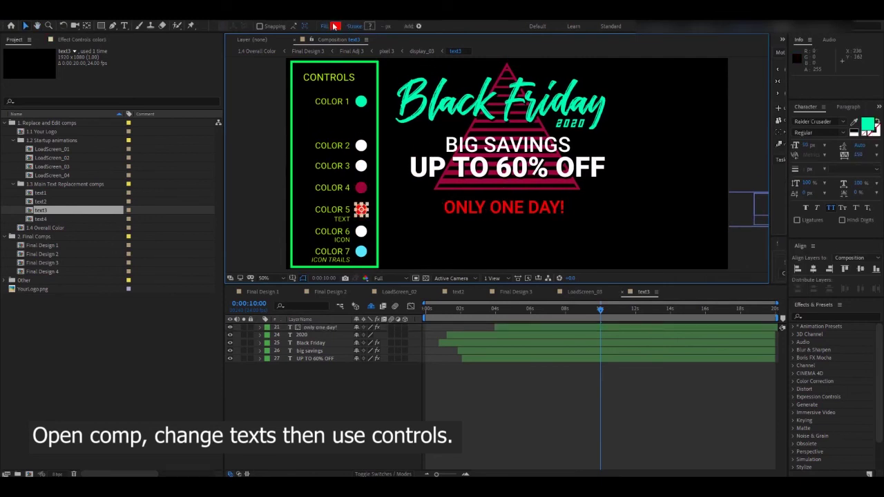
pyautogui.click(333, 26)
pyautogui.click(708, 233)
pyautogui.click(780, 175)
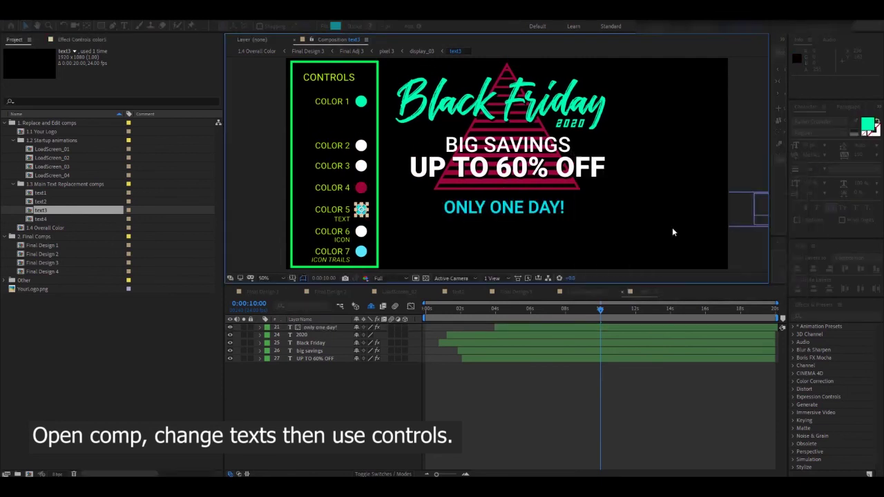
# - Colour the cart icon magenta (COLOR 6) and its trails pink (COLOR 7)
pyautogui.moveTo(580, 310); pyautogui.dragTo(533, 310)
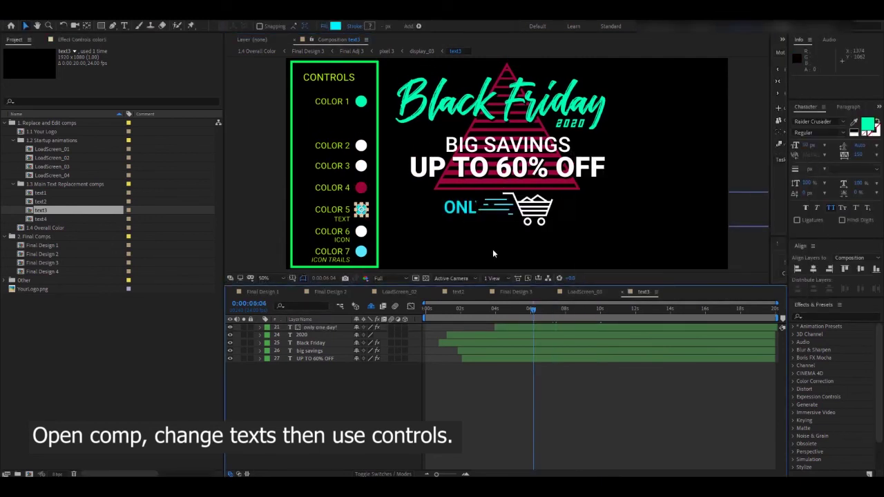
pyautogui.scroll(2, 423, 246)
pyautogui.scroll(-2, 404, 212)
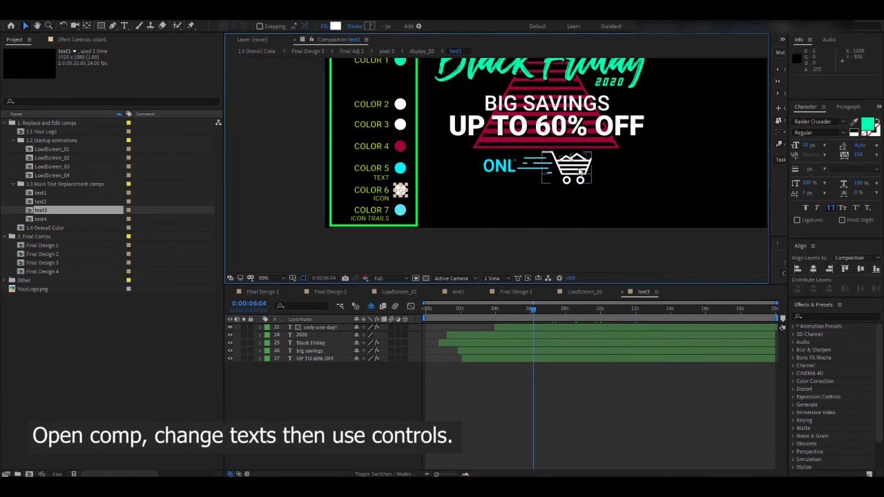
pyautogui.click(334, 27)
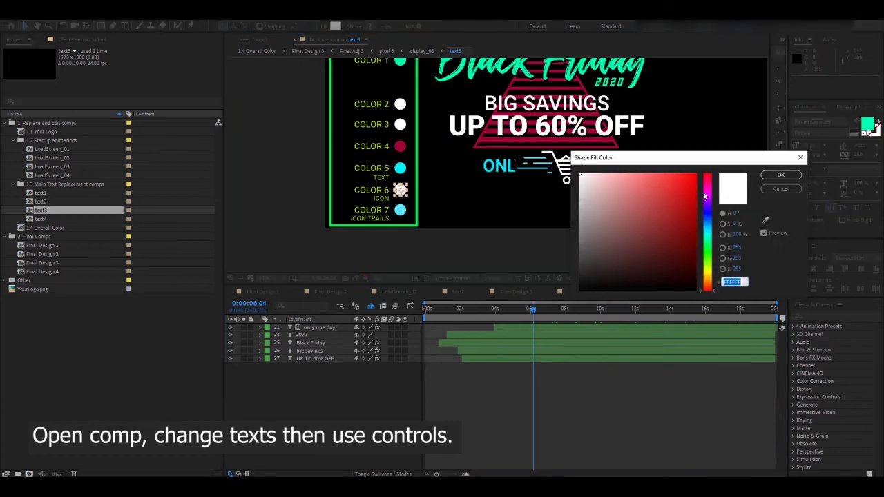
pyautogui.click(680, 200)
pyautogui.click(707, 194)
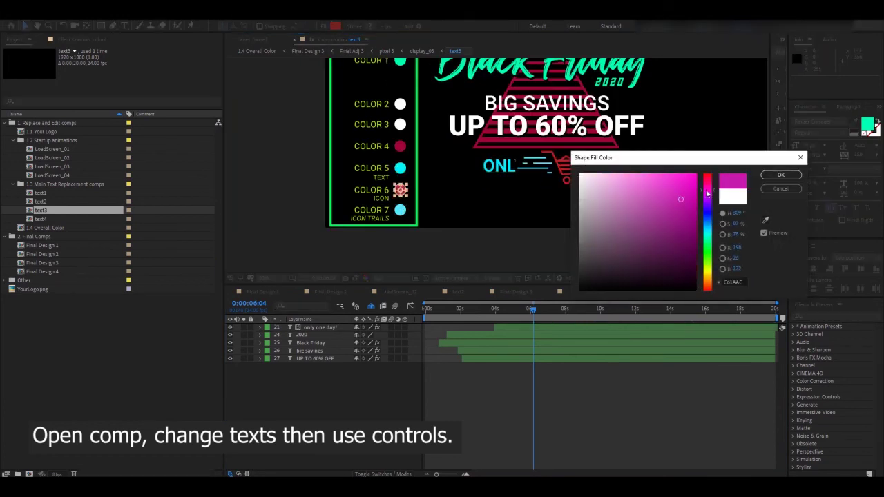
pyautogui.click(779, 174)
pyautogui.click(336, 26)
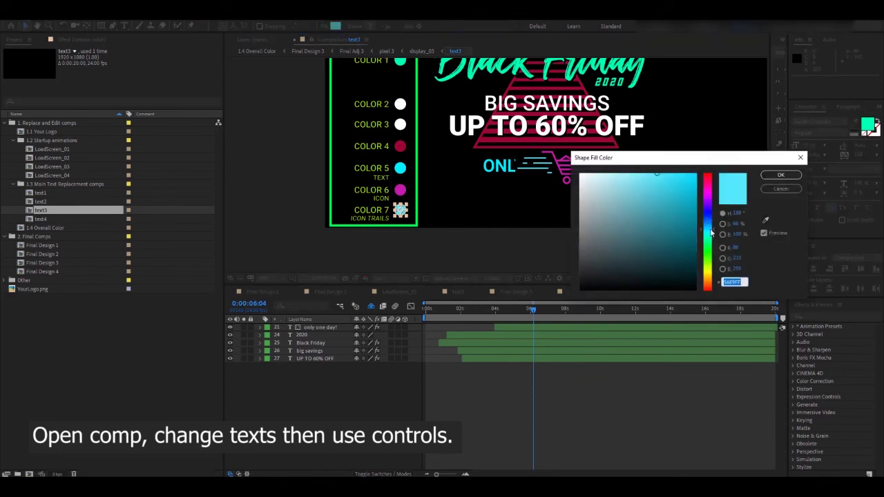
pyautogui.click(706, 206)
pyautogui.click(707, 196)
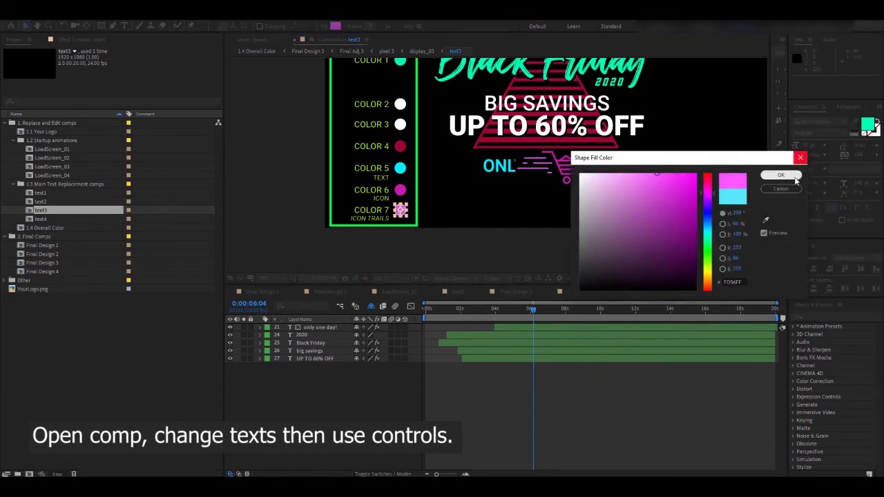
pyautogui.click(780, 175)
# - View the recoloured scene in Final Design 3 and select Final Design 4
pyautogui.click(516, 291)
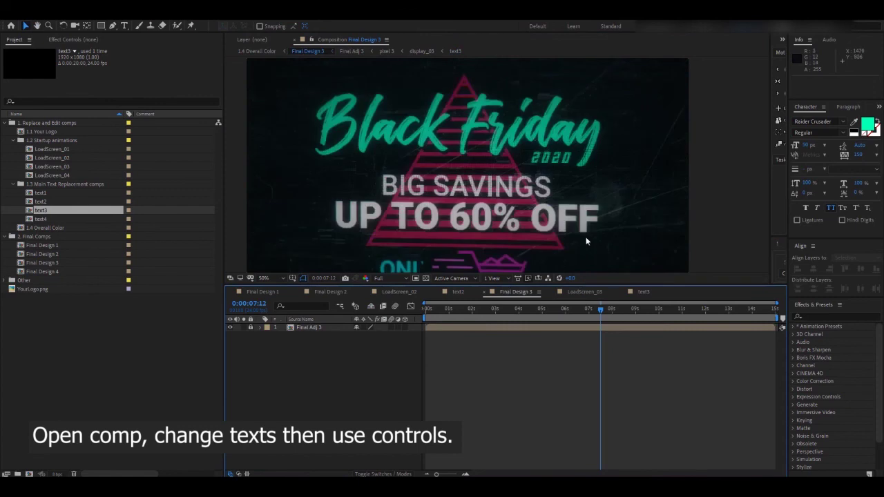
pyautogui.scroll(-2, 552, 215)
pyautogui.scroll(2, 553, 214)
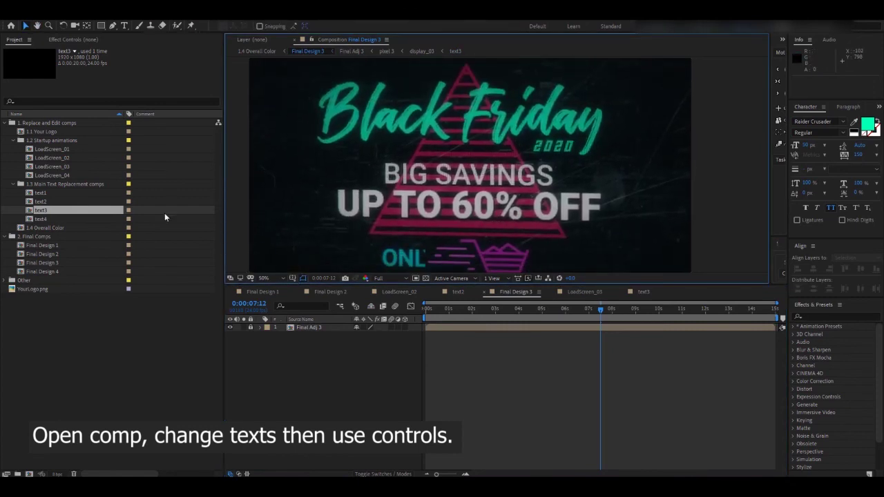
pyautogui.click(42, 272)
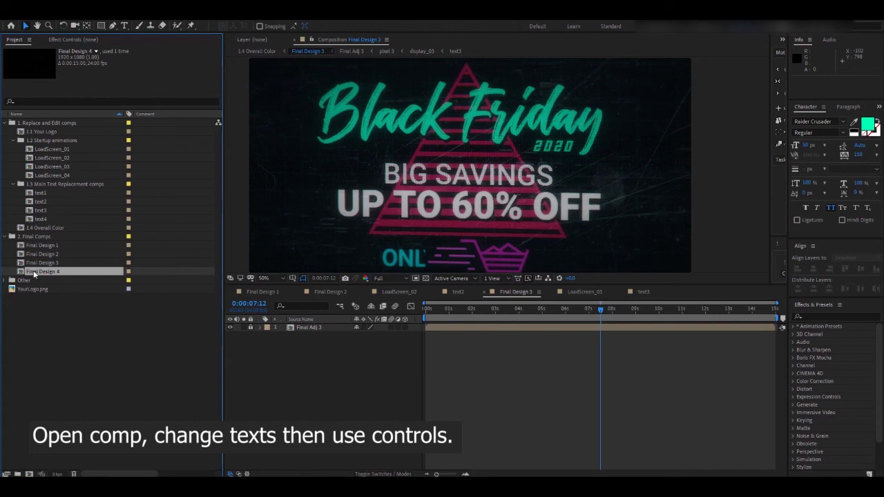
# - Open Final Design 4 and close the LoadScreen_02, text2 and LoadScreen_03 tabs
pyautogui.doubleClick(34, 274)
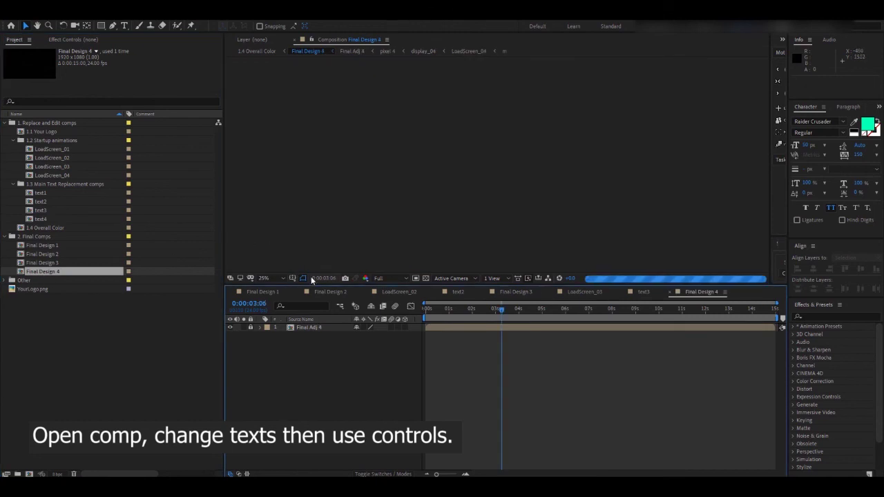
pyautogui.click(366, 291)
pyautogui.click(366, 291)
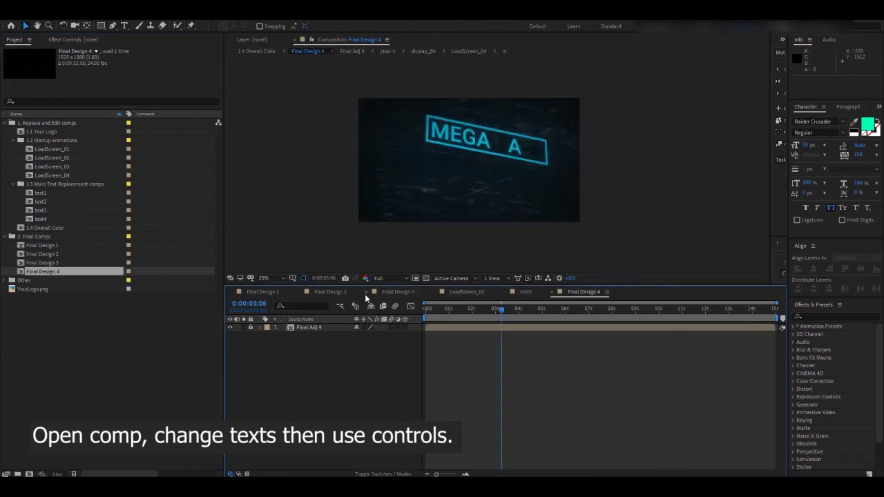
pyautogui.click(433, 292)
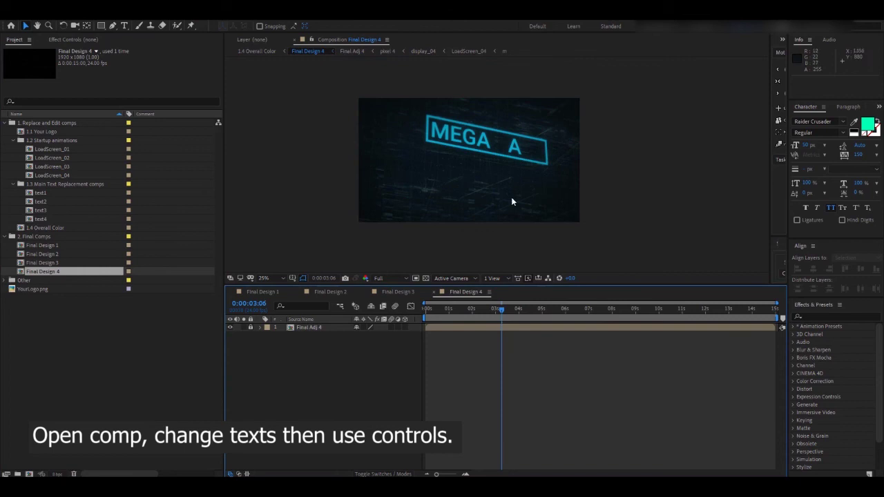
pyautogui.click(441, 309)
pyautogui.scroll(2, 500, 193)
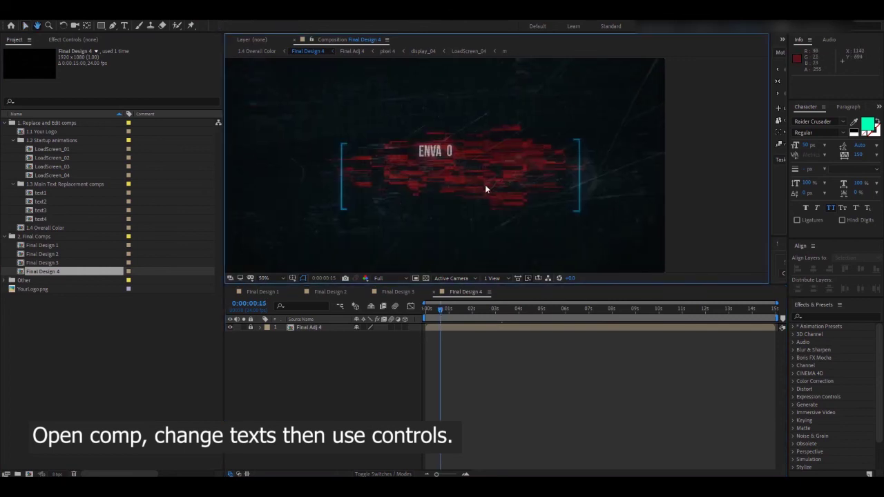
# - Open the LoadScreen_04 loader composition
pyautogui.click(57, 176)
pyautogui.doubleClick(57, 175)
pyautogui.moveTo(524, 309)
pyautogui.mouseDown()
pyautogui.moveTo(579, 309)
pyautogui.moveTo(525, 312)
pyautogui.mouseUp()
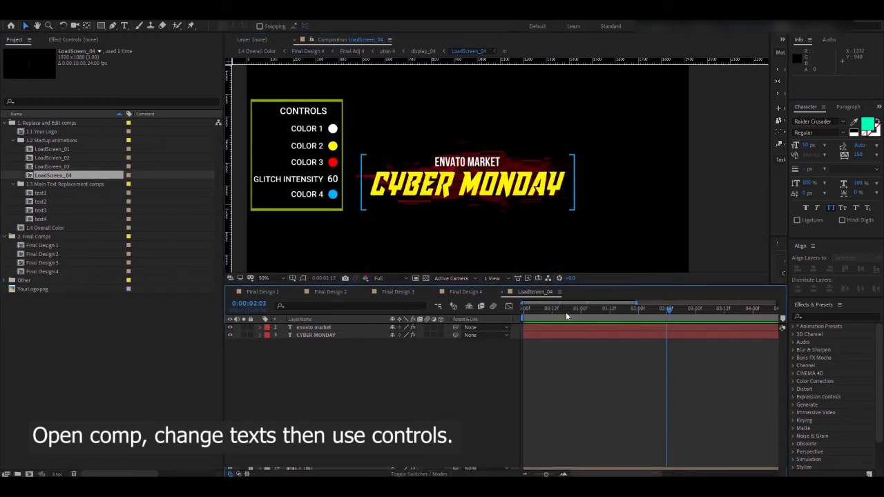
# - Try magenta and pinkish-red on COLOR 1, keeping its original colour
pyautogui.click(664, 309)
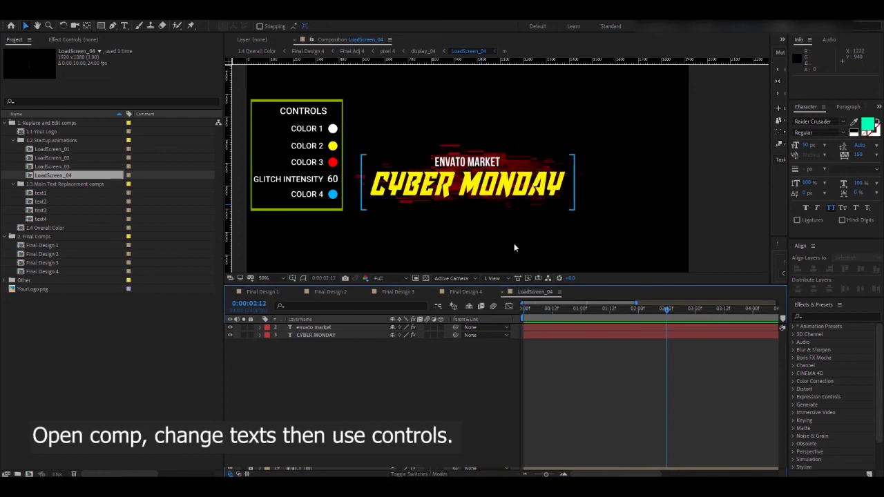
pyautogui.click(468, 181)
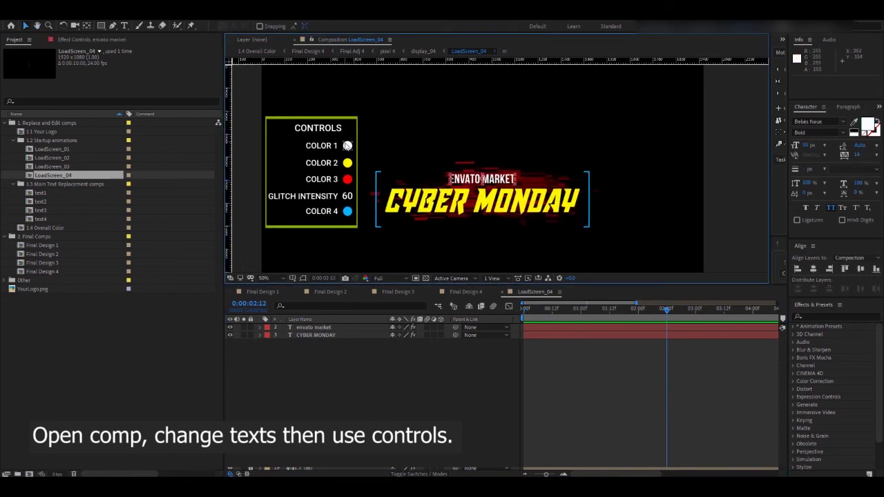
pyautogui.scroll(3, 442, 201)
pyautogui.click(288, 96)
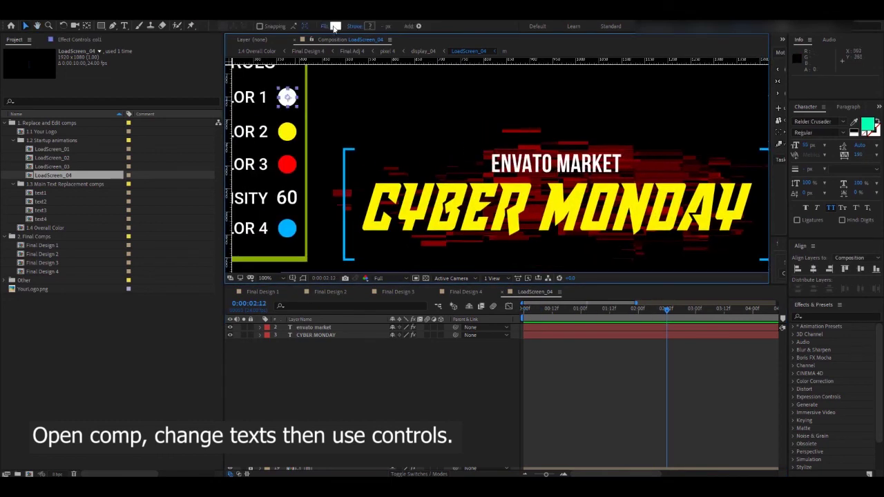
pyautogui.click(335, 26)
pyautogui.moveTo(710, 200)
pyautogui.mouseDown()
pyautogui.moveTo(710, 186)
pyautogui.moveTo(710, 200)
pyautogui.mouseUp()
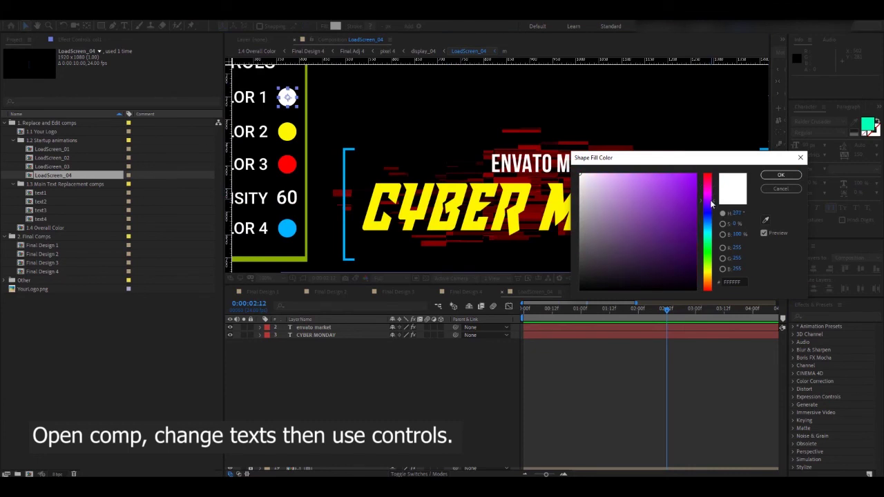
pyautogui.click(796, 176)
pyautogui.click(334, 25)
pyautogui.moveTo(657, 198); pyautogui.dragTo(657, 217)
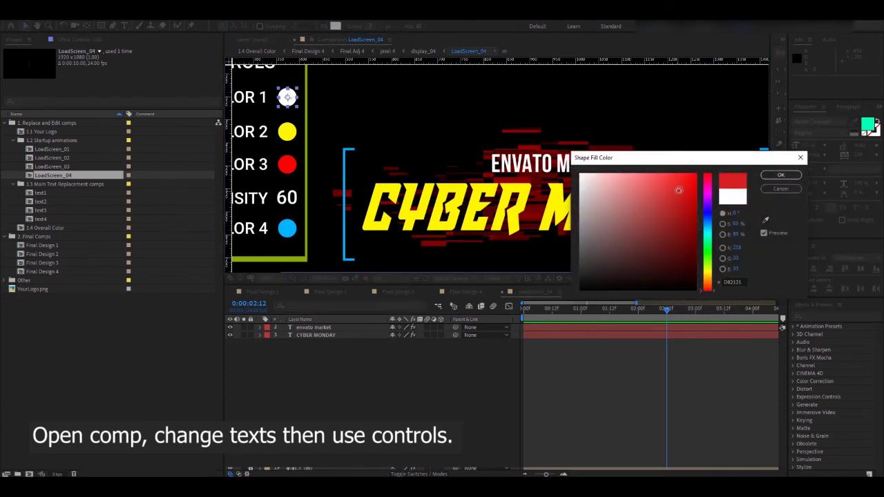
pyautogui.click(781, 175)
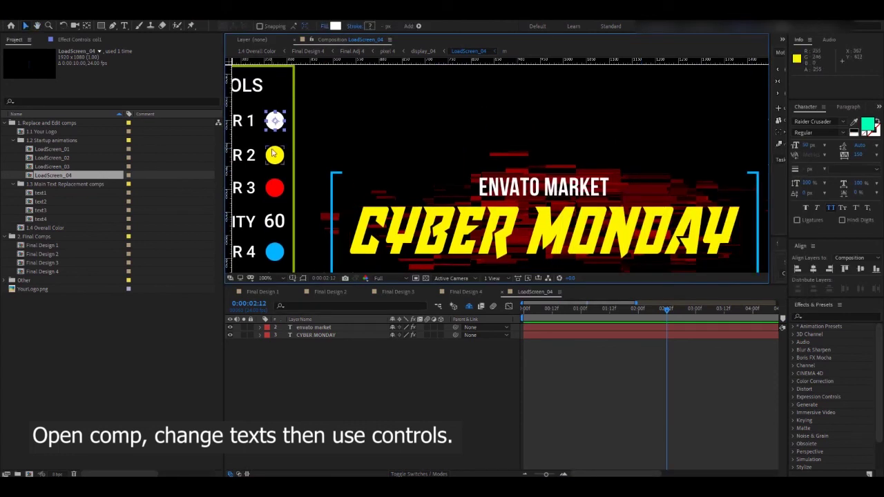
# - Test green on COLOR 2, keep the yellow title, and start editing ENVATO MARKET
pyautogui.click(335, 25)
pyautogui.moveTo(710, 230); pyautogui.dragTo(709, 253)
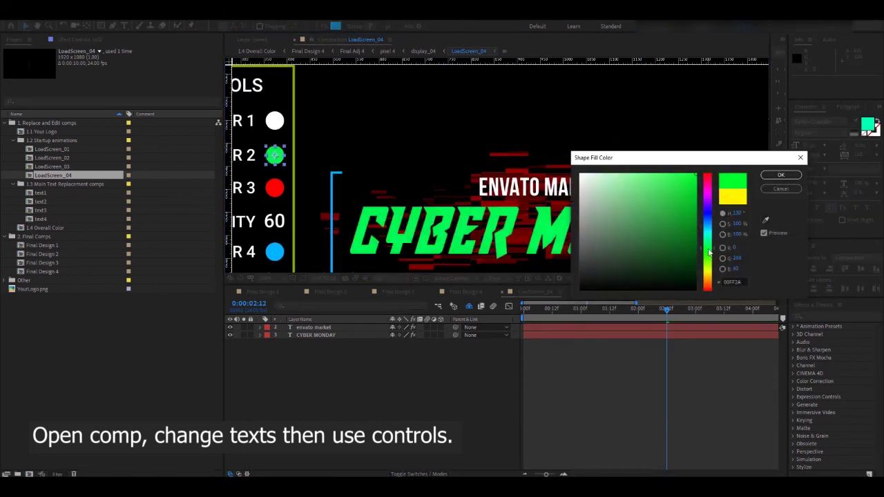
pyautogui.click(780, 189)
pyautogui.doubleClick(534, 168)
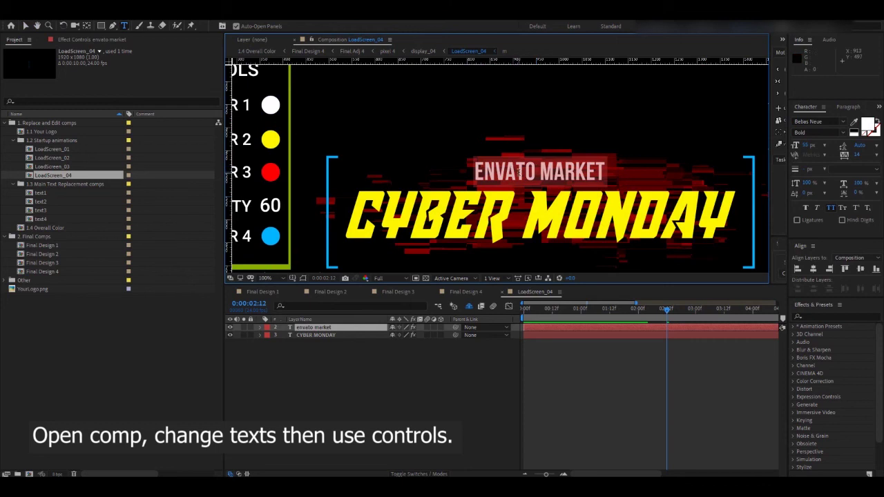
# - Retitle the loader from ENVATO and CYBER MONDAY to YOUR MARKET and BLACK FRIDAY, previewing the animation
pyautogui.doubleClick(497, 171)
pyautogui.write('your')
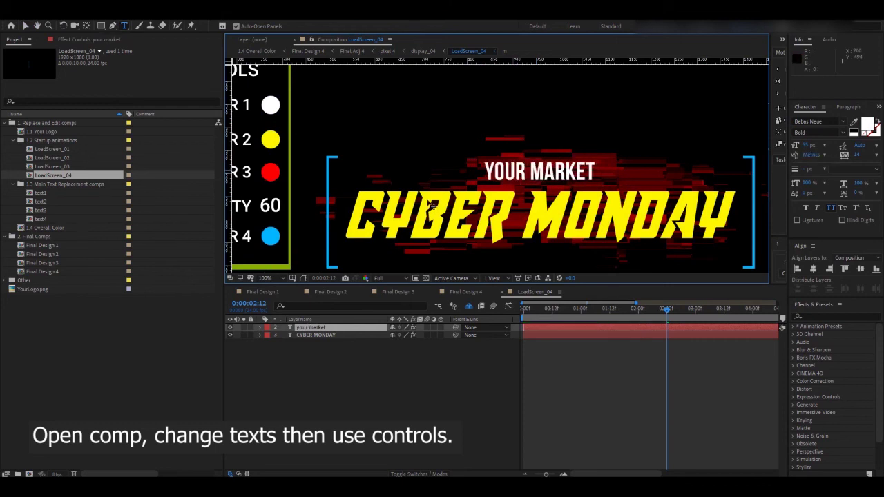
pyautogui.click(428, 205)
pyautogui.press(',')
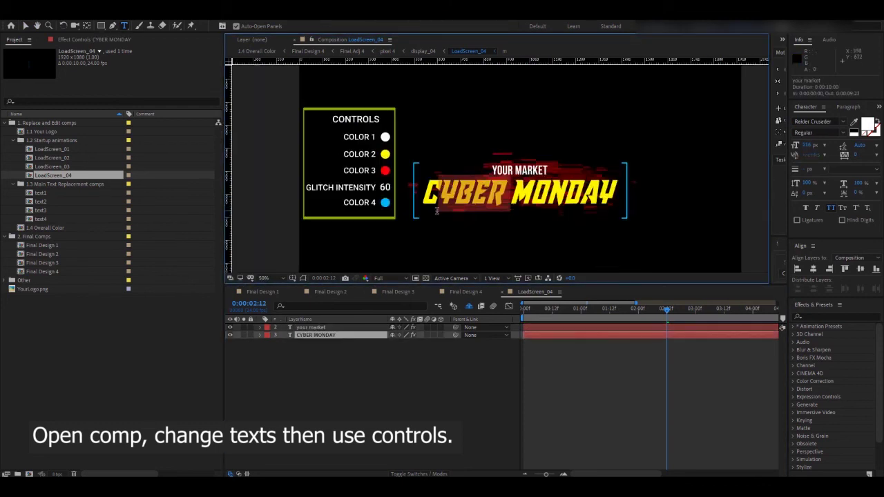
pyautogui.write('black')
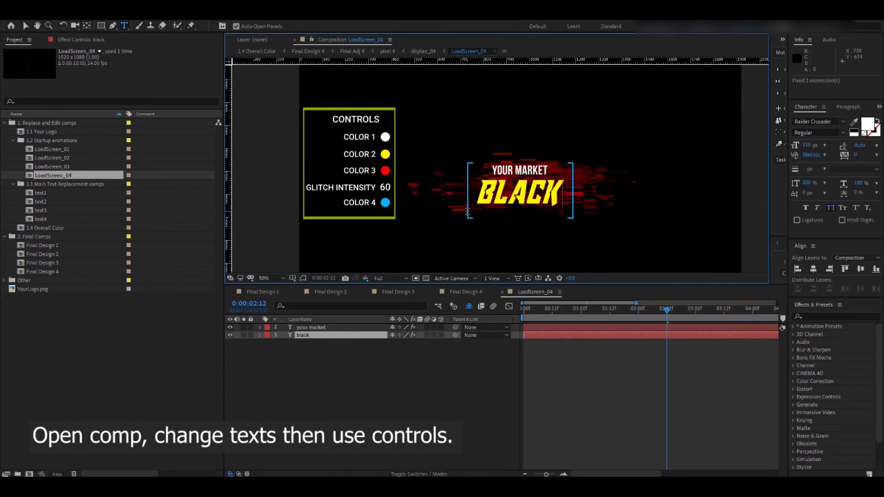
pyautogui.write(' friday')
pyautogui.press('space')
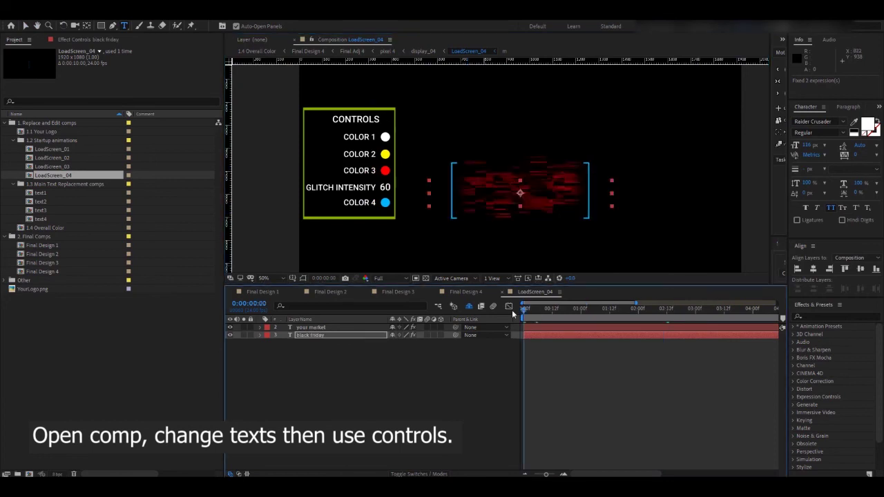
pyautogui.write('e')
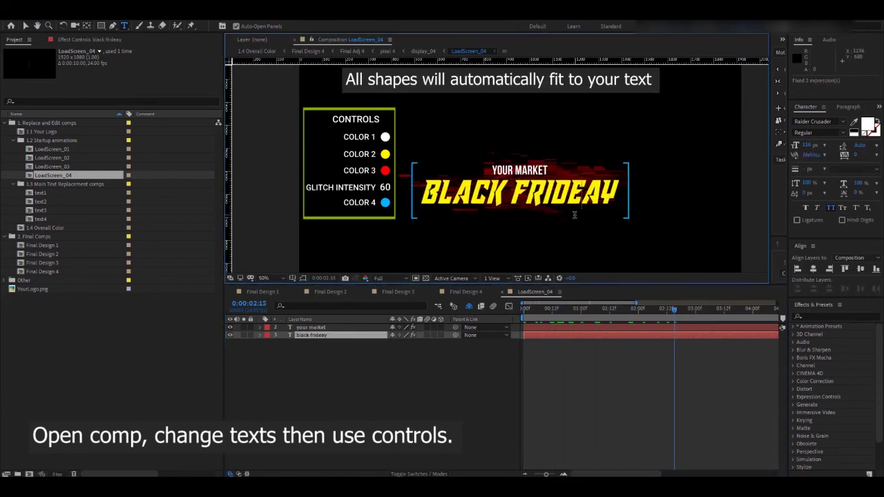
pyautogui.write('ee')
pyautogui.press('BackSpace')
pyautogui.press('BackSpace')
pyautogui.press('BackSpace')
pyautogui.click(715, 310)
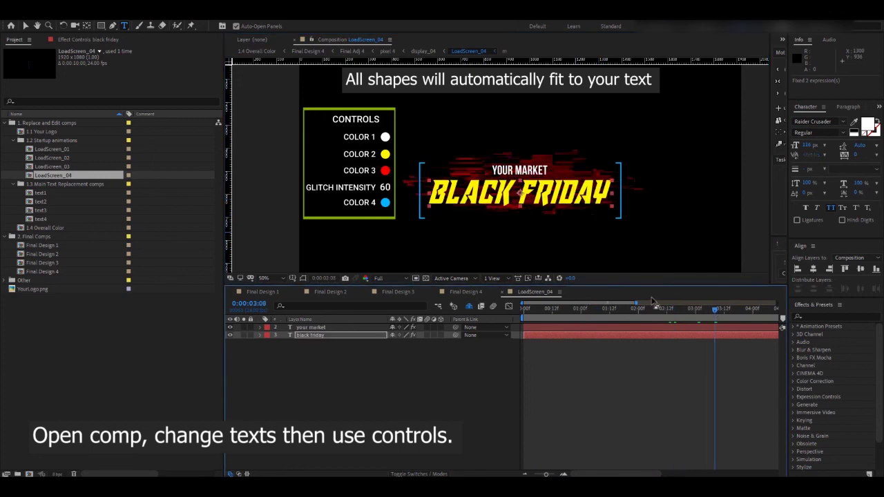
# - Give the loader's Color 3 dot a teal-green fill
pyautogui.click(385, 173)
pyautogui.click(336, 26)
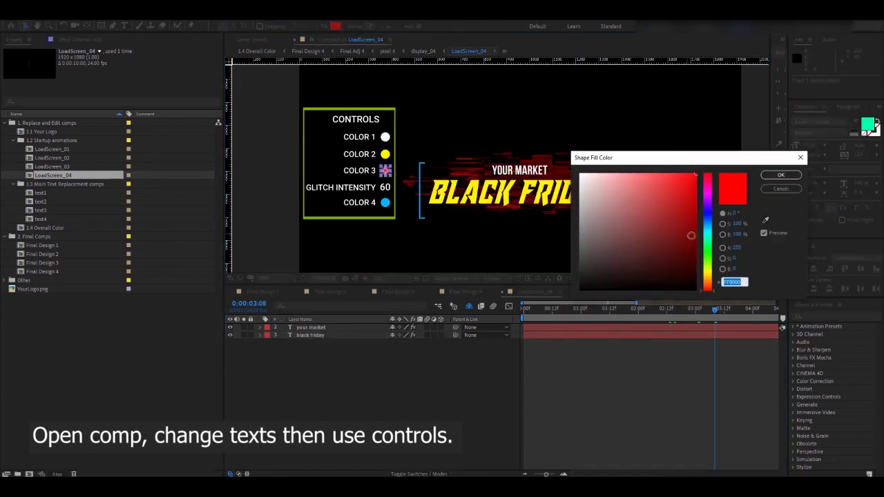
pyautogui.moveTo(708, 265); pyautogui.dragTo(707, 250)
pyautogui.click(780, 175)
pyautogui.scroll(2, 626, 144)
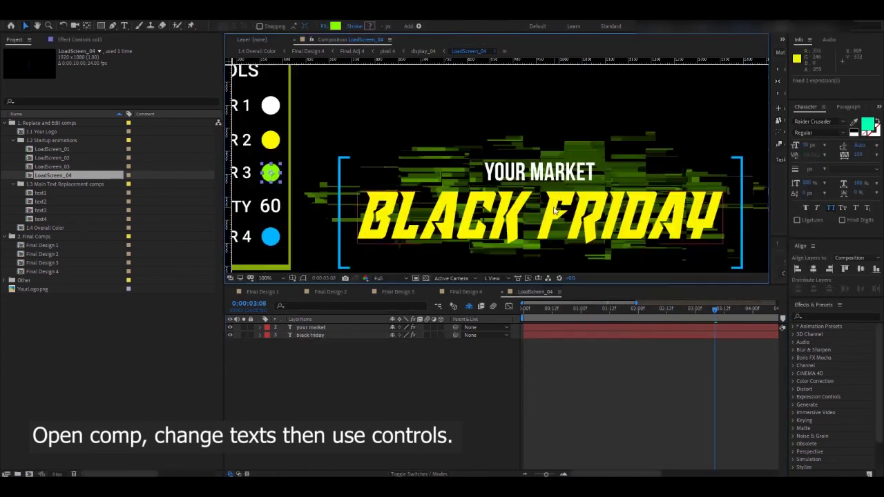
pyautogui.click(335, 26)
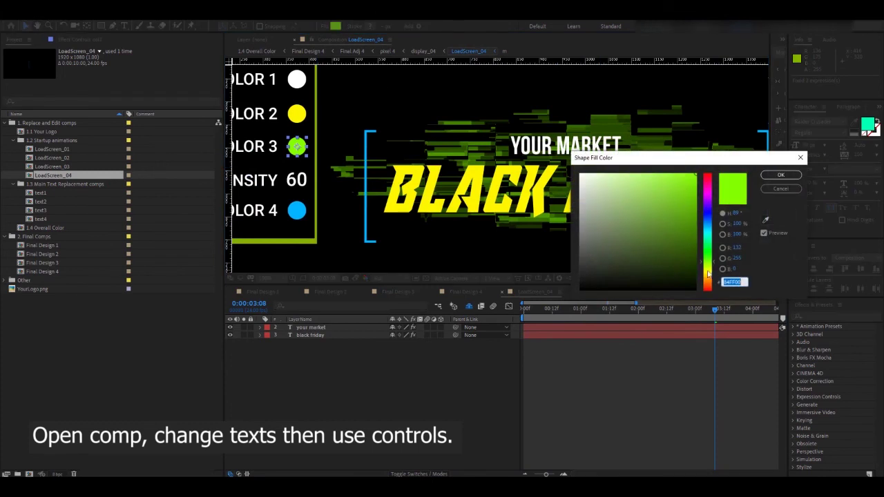
pyautogui.click(708, 259)
pyautogui.moveTo(705, 254); pyautogui.dragTo(709, 242)
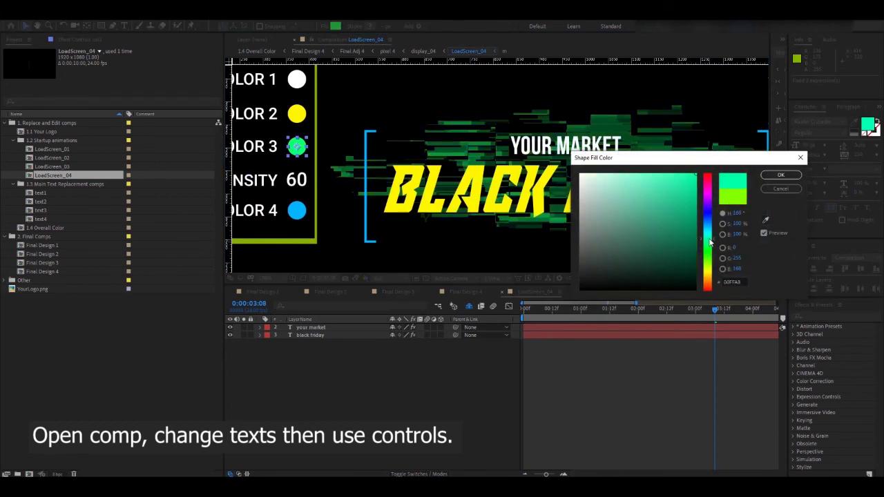
pyautogui.click(781, 175)
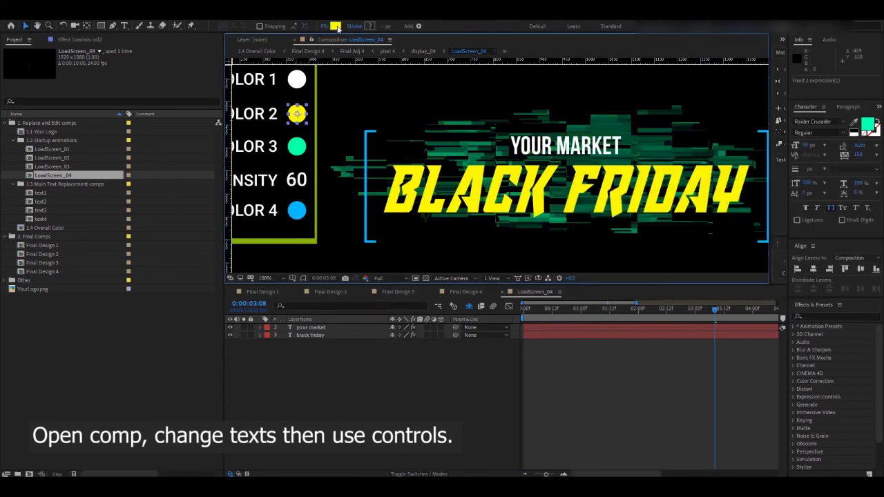
# - Try other hues for the Color 2 dot but keep it yellow
pyautogui.click(337, 27)
pyautogui.click(709, 183)
pyautogui.moveTo(712, 187); pyautogui.dragTo(709, 282)
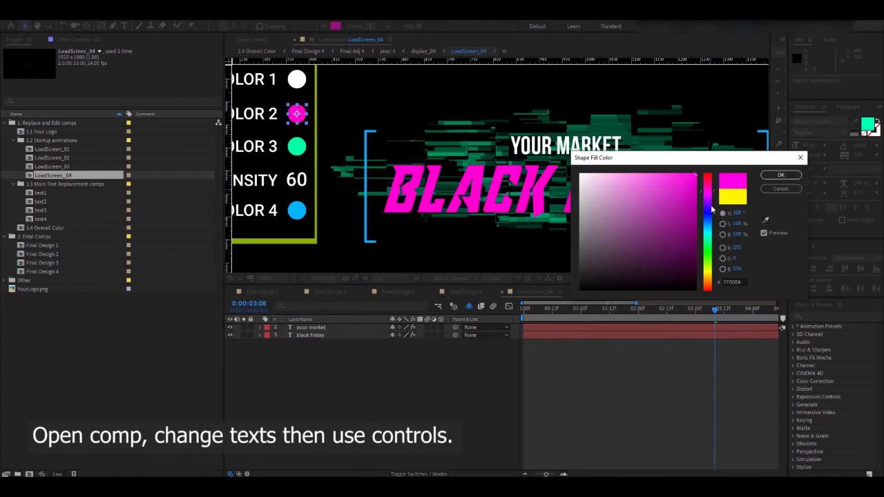
pyautogui.moveTo(701, 217); pyautogui.dragTo(709, 174)
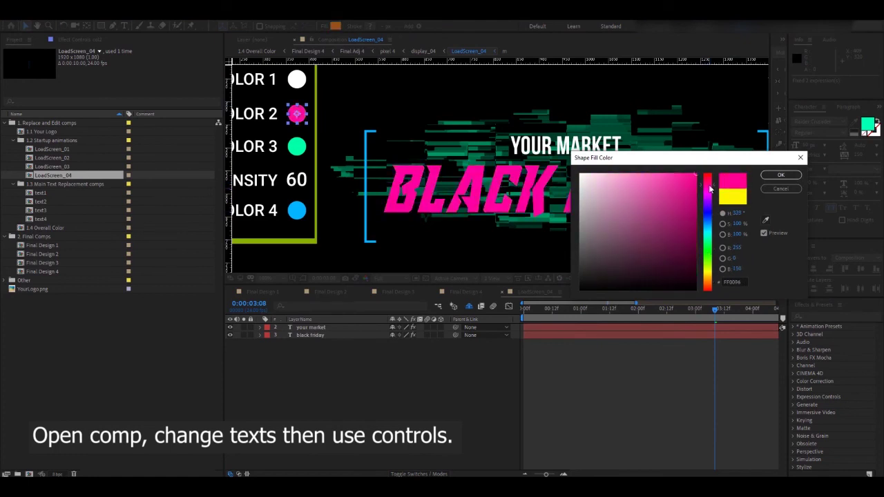
pyautogui.click(780, 175)
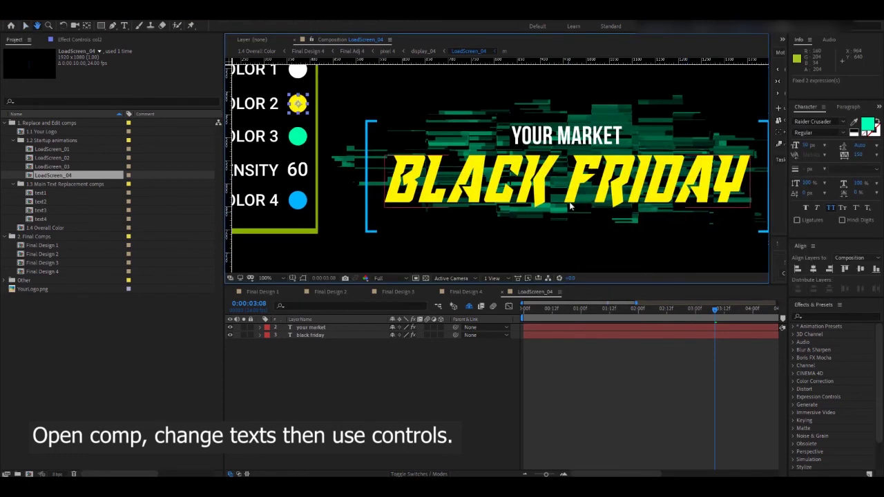
# - Make the Color 4 dot yellow, sampled from the BLACK FRIDAY title
pyautogui.click(335, 26)
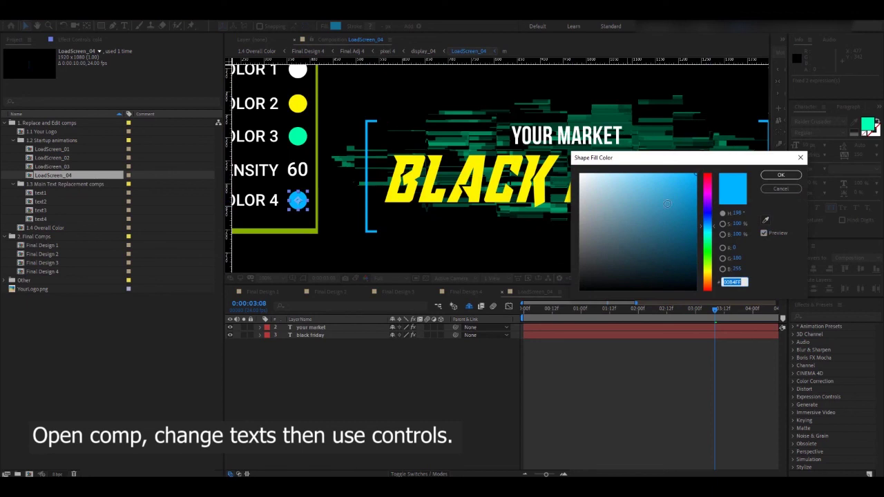
pyautogui.click(707, 212)
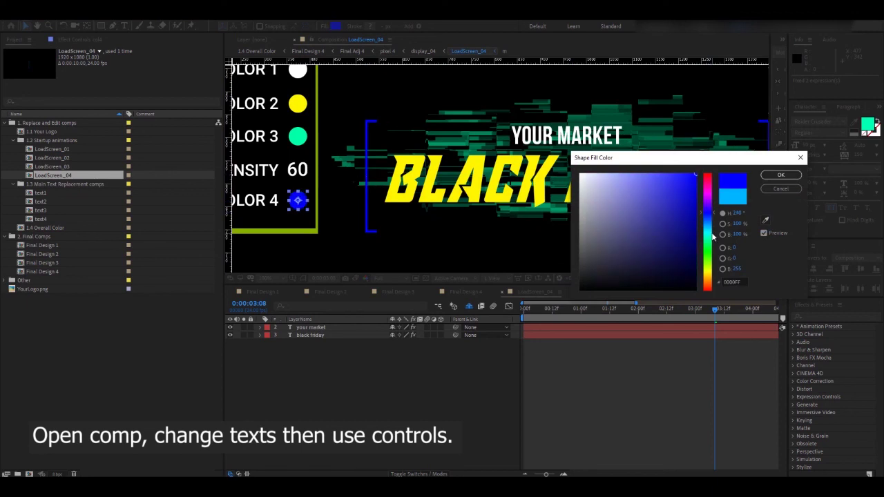
pyautogui.click(765, 220)
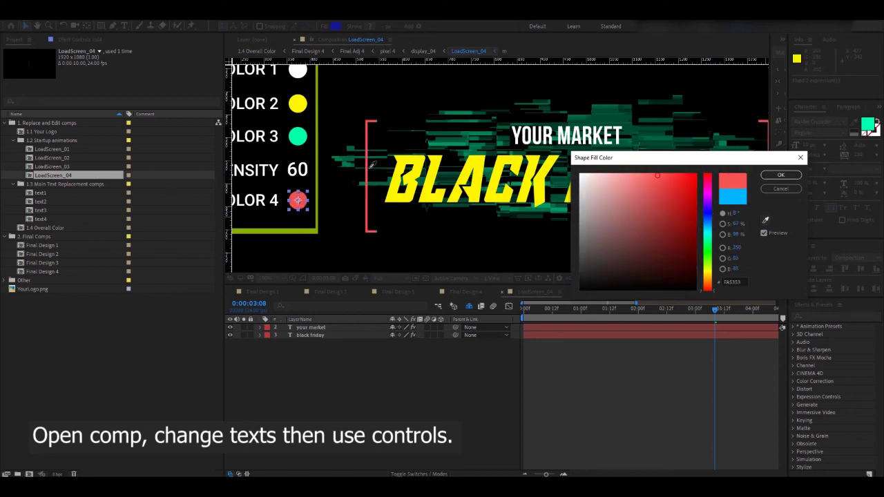
pyautogui.click(415, 170)
pyautogui.click(780, 174)
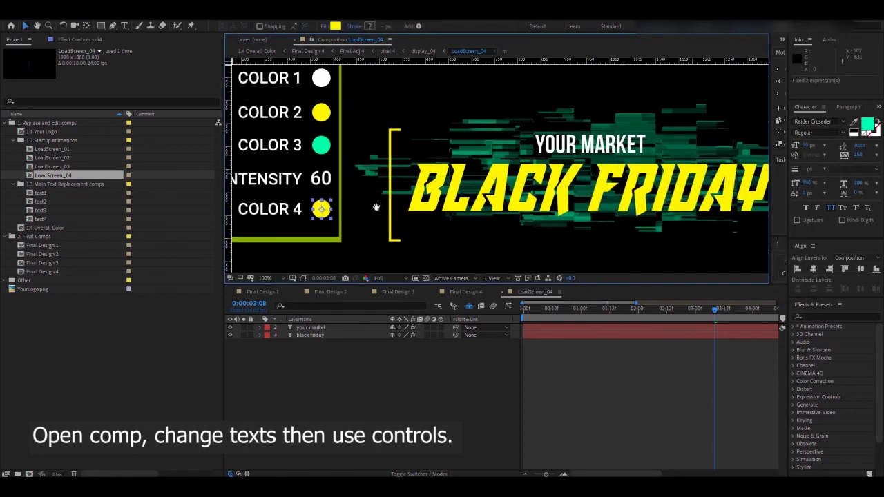
# - Lower the Glitch Intensity value from 60 to 30
pyautogui.doubleClick(327, 180)
pyautogui.write('10')
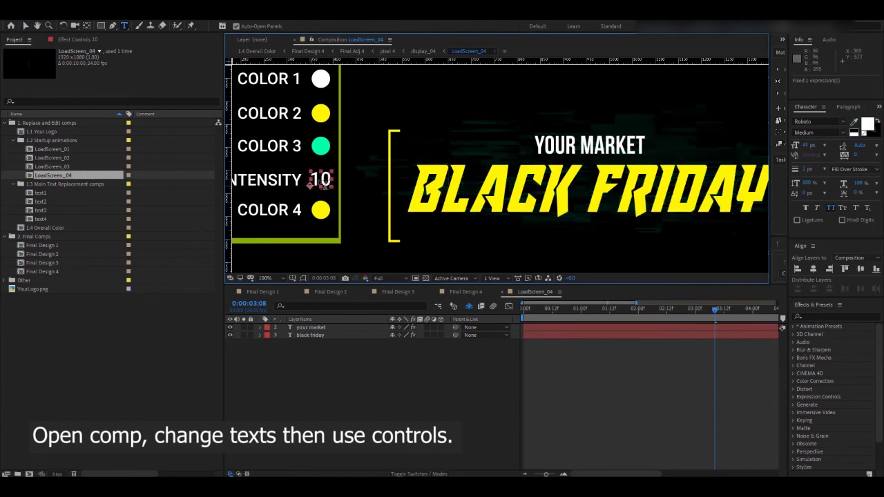
pyautogui.click(310, 181)
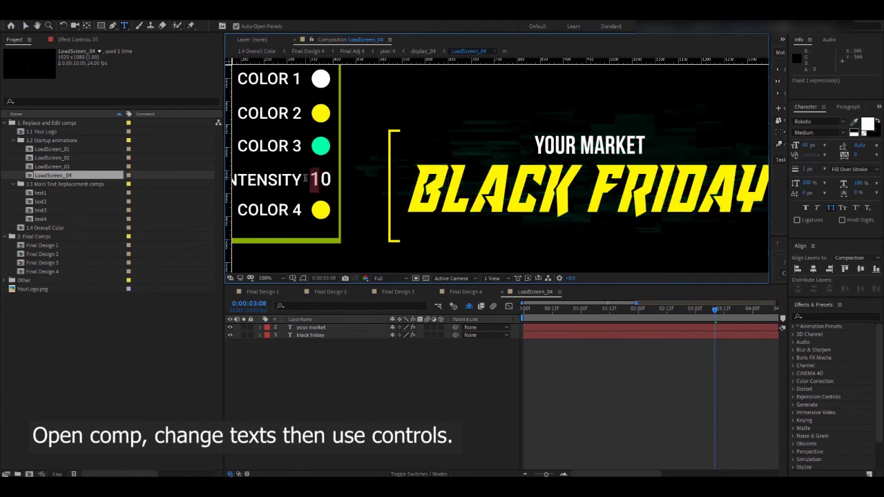
pyautogui.write('6')
pyautogui.press('BackSpace')
pyautogui.write('7')
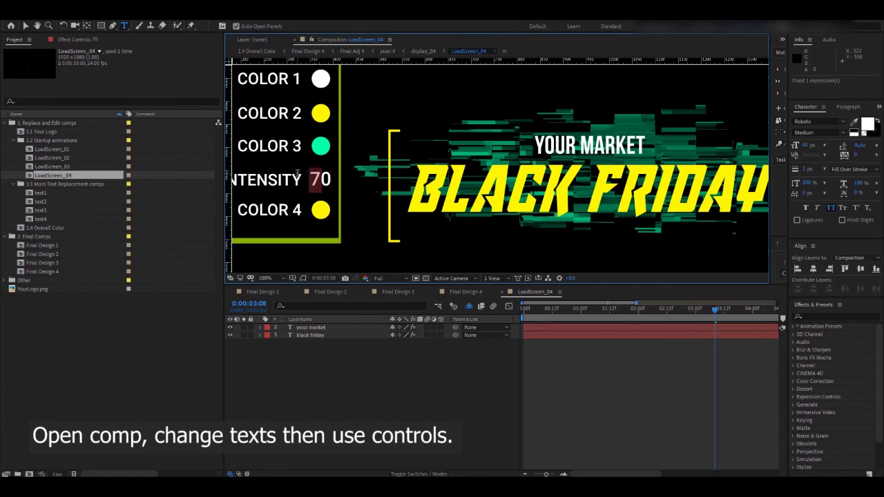
pyautogui.press('BackSpace')
pyautogui.write('3')
pyautogui.scroll(-3, 364, 219)
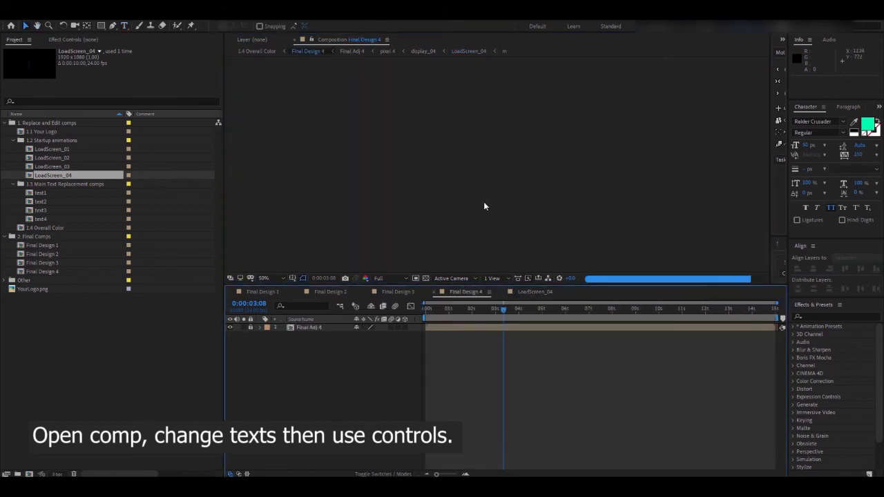
# - Scrub Final Design 4 back to an earlier frame, then open the text4 comp
pyautogui.click(457, 308)
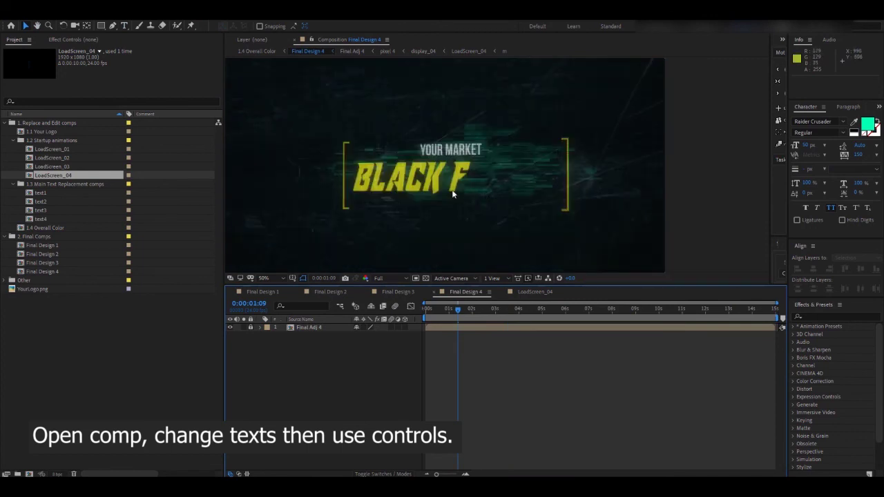
pyautogui.click(456, 227)
pyautogui.doubleClick(41, 218)
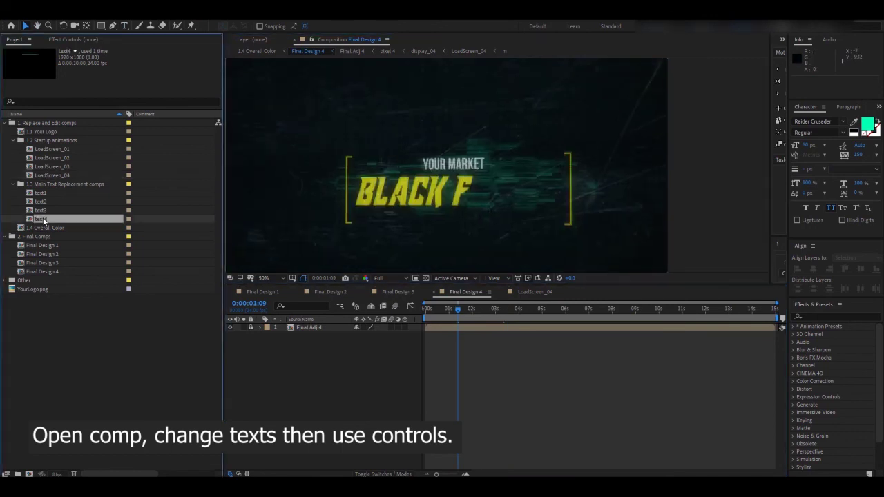
pyautogui.click(672, 308)
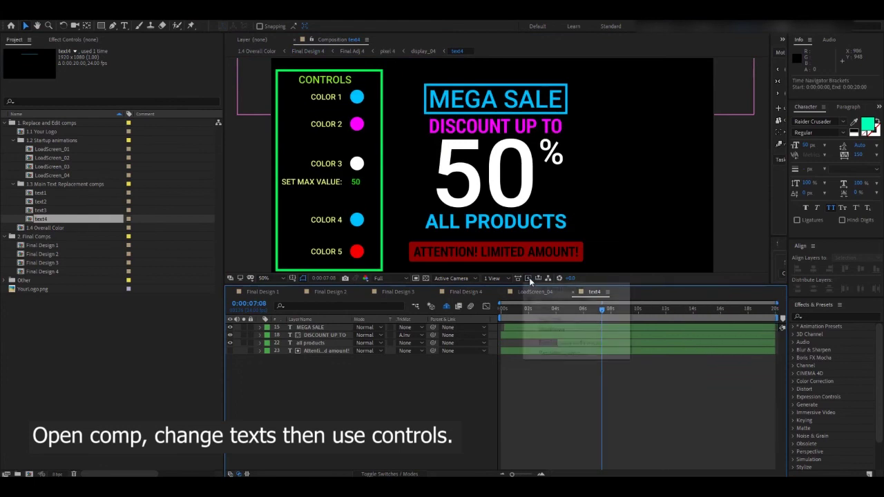
# - Change the MEGA SALE headline to HUGE SALE
pyautogui.click(499, 238)
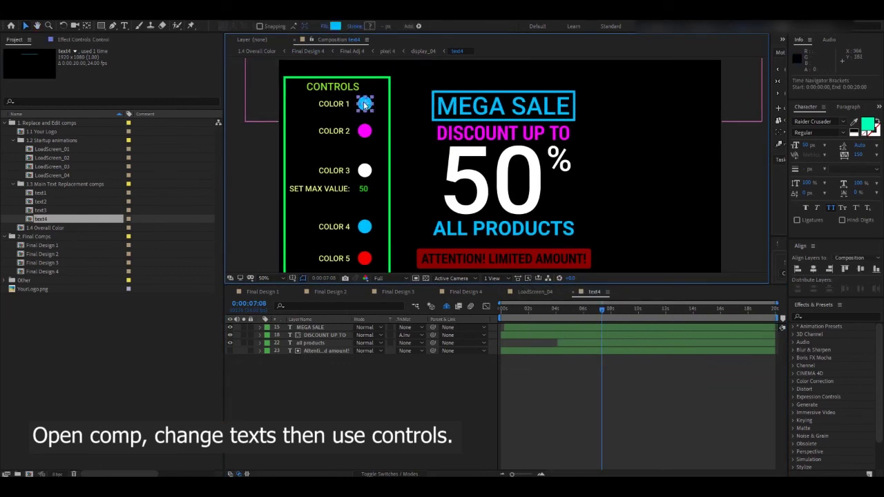
pyautogui.doubleClick(470, 116)
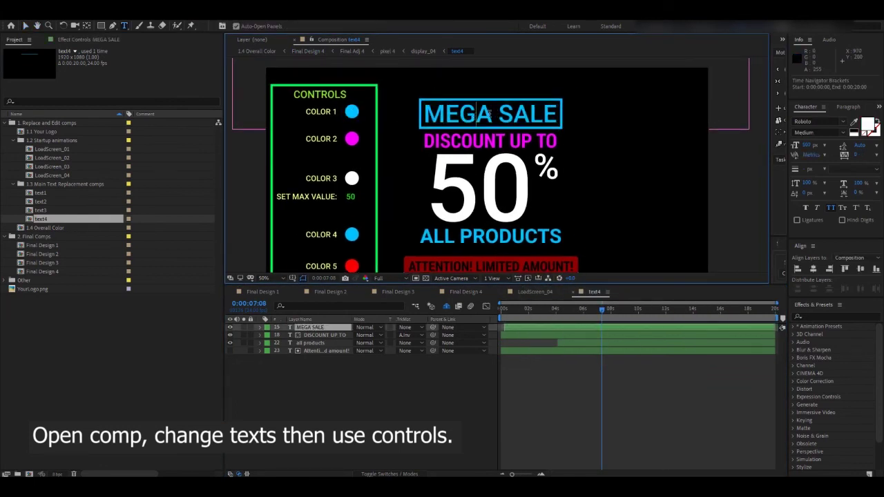
pyautogui.moveTo(491, 115); pyautogui.dragTo(422, 111)
pyautogui.write('huge')
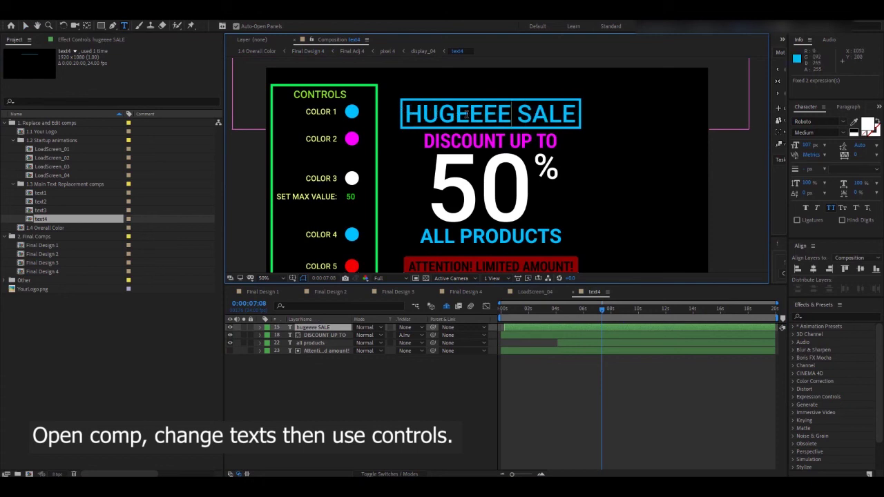
pyautogui.press('BackSpace')
pyautogui.press('BackSpace')
pyautogui.press('BackSpace')
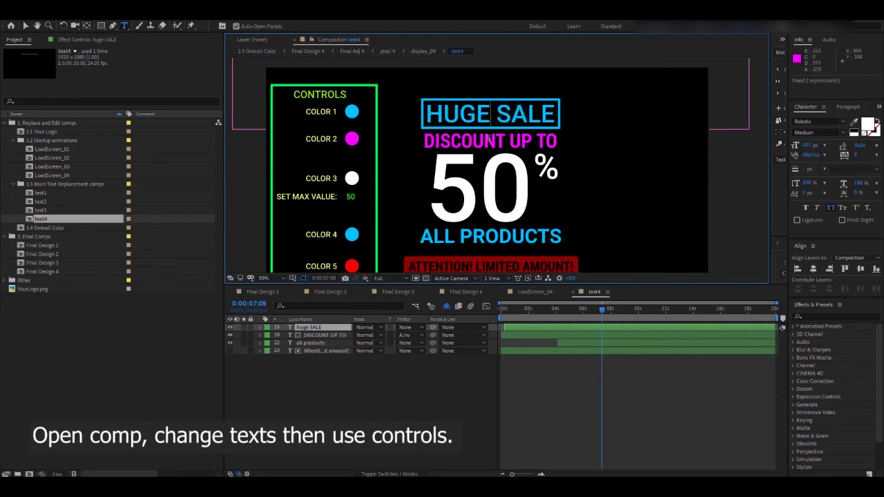
# - Replace DISCOUNT with CHANGE so the line reads CHANGE UP TO
pyautogui.click(488, 140)
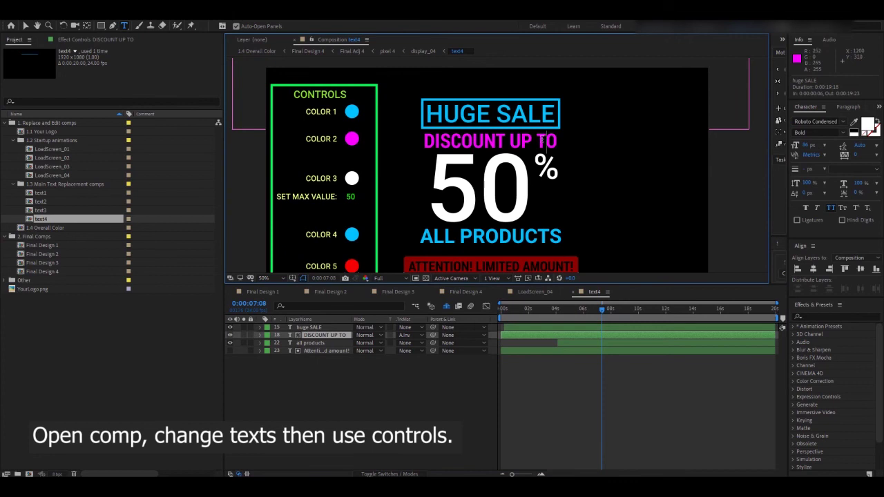
pyautogui.moveTo(504, 138); pyautogui.dragTo(421, 138)
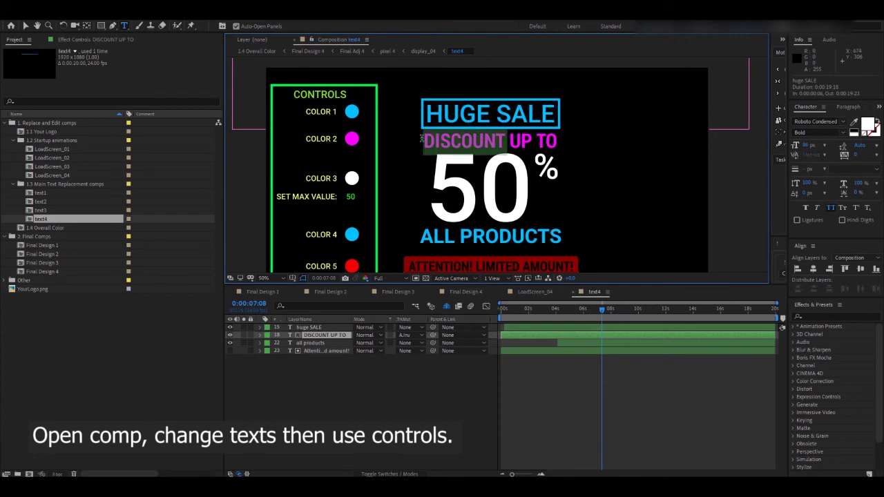
pyautogui.write('change')
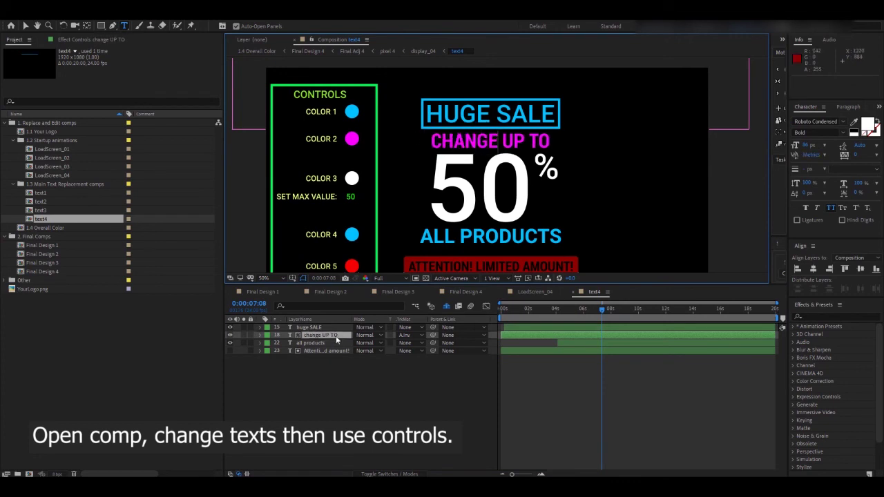
pyautogui.press('Escape')
# - Change SET MAX VALUE from 50 to 60 and scrub to check the 60% counter
pyautogui.press('v')
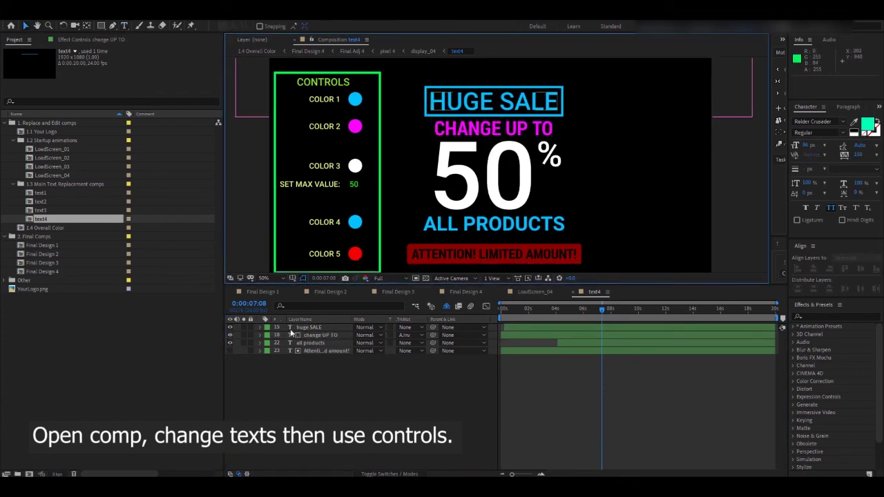
pyautogui.click(355, 166)
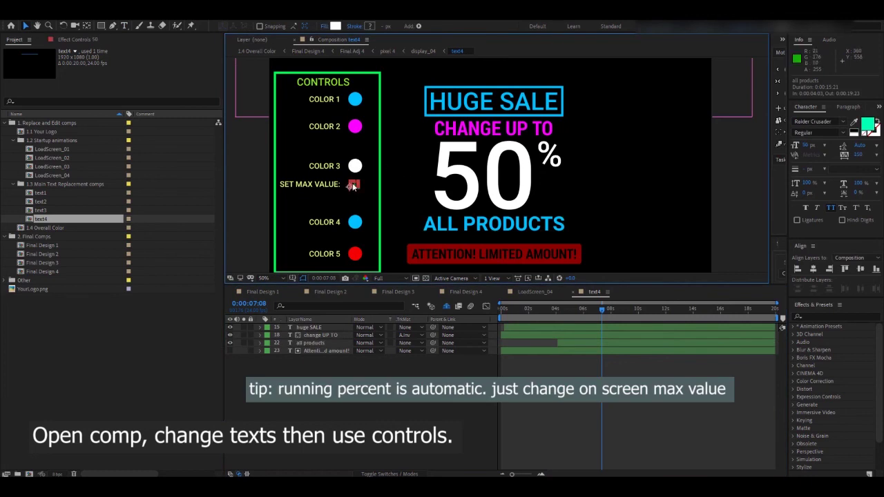
pyautogui.moveTo(500, 309); pyautogui.dragTo(561, 310)
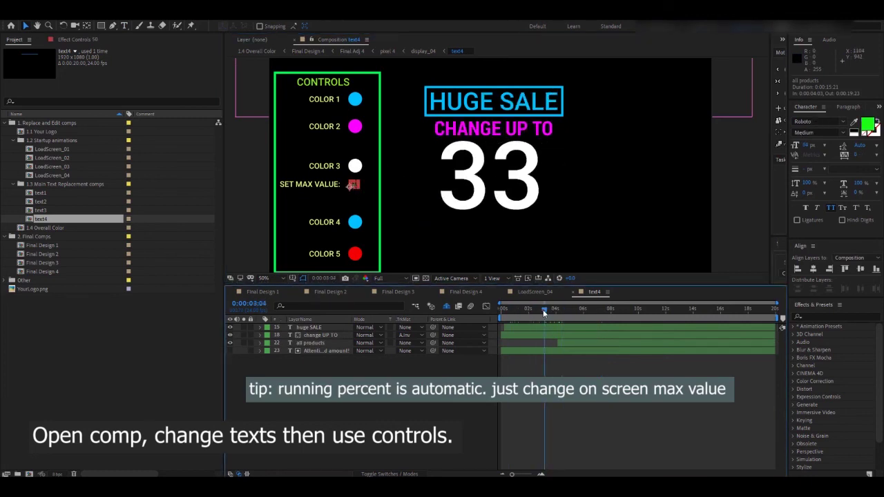
pyautogui.scroll(2, 356, 189)
pyautogui.doubleClick(359, 198)
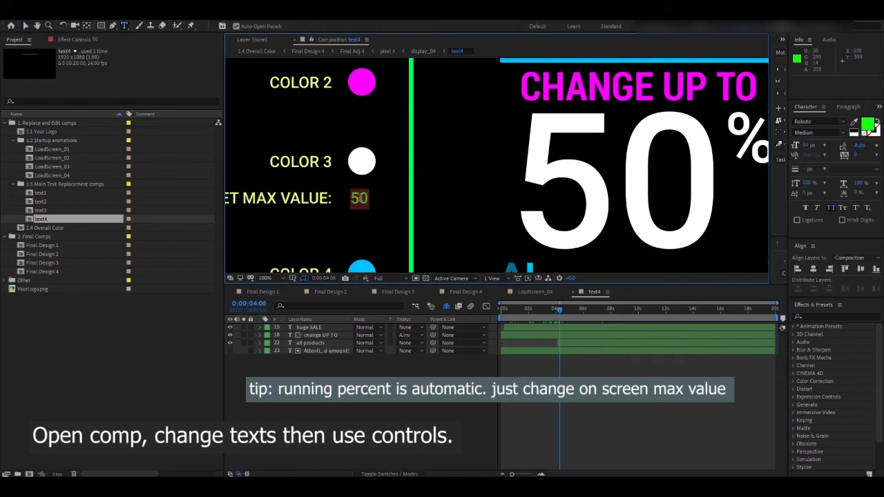
pyautogui.click(348, 197)
pyautogui.press('Delete')
pyautogui.write('6')
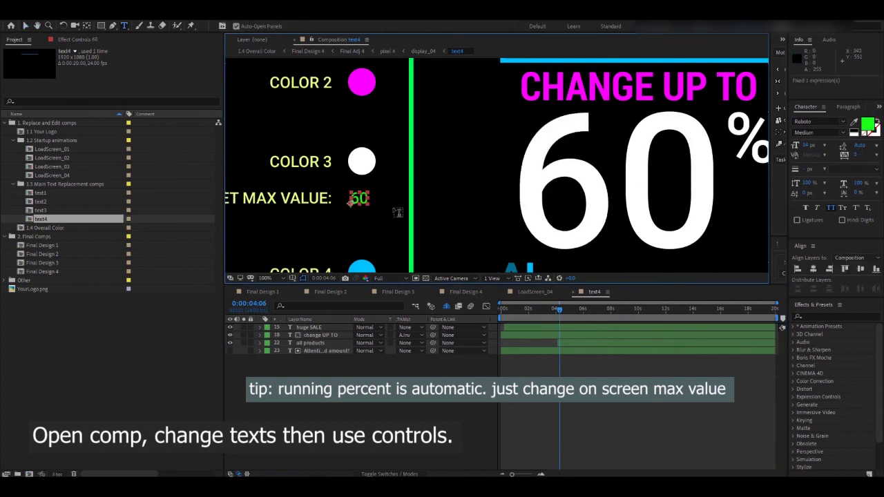
pyautogui.moveTo(531, 309); pyautogui.dragTo(562, 310)
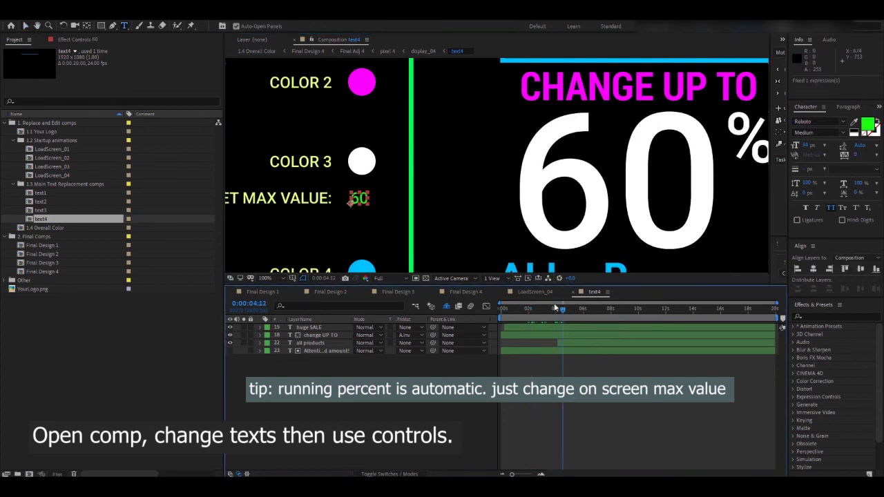
pyautogui.scroll(-2, 411, 200)
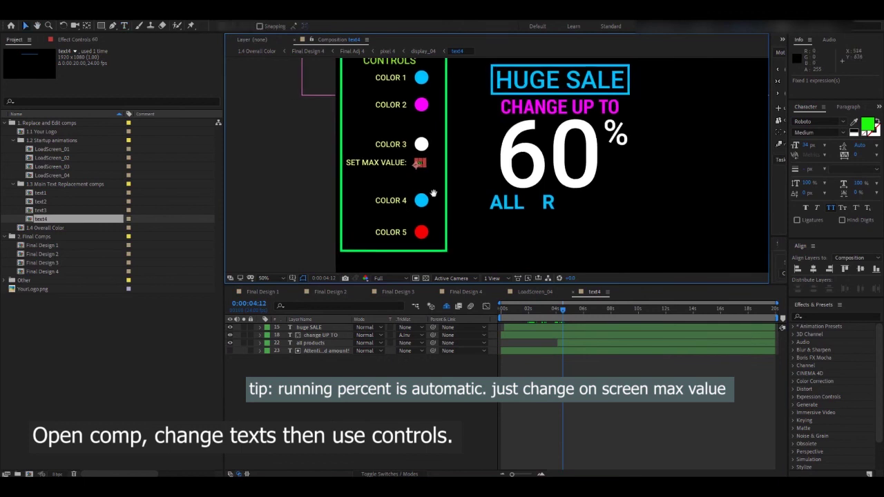
pyautogui.moveTo(294, 90); pyautogui.dragTo(239, 110)
# - Replace ALL PRODUCTS with EVERYTHING
pyautogui.doubleClick(500, 221)
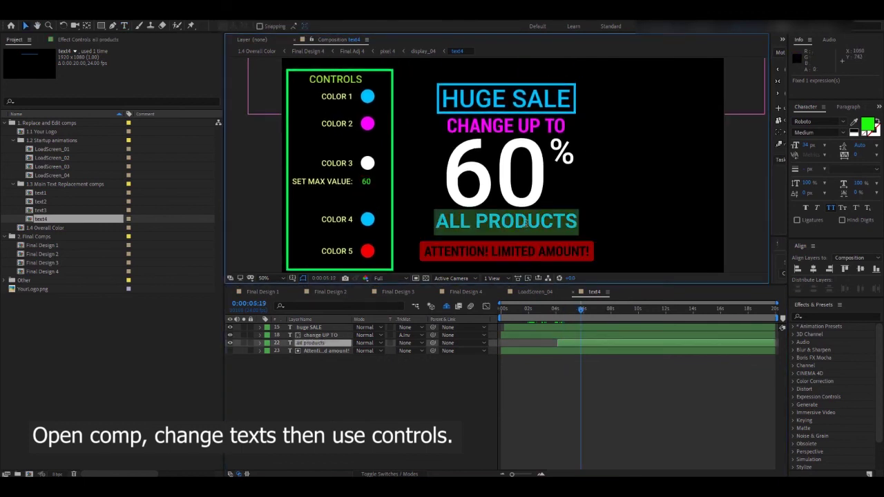
pyautogui.write('EVERY')
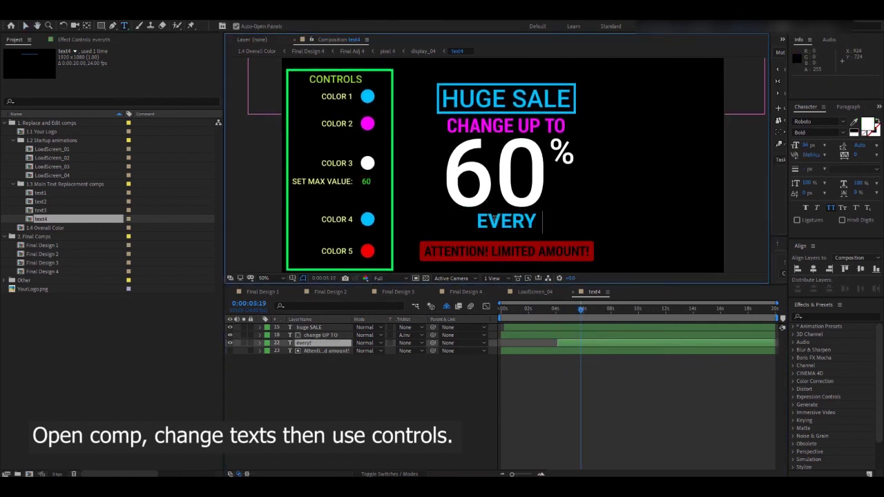
pyautogui.write('THING')
pyautogui.click(591, 311)
# - Change ATTENTION to WARNING so the banner reads WARNING! LIMITED AMOUNT!
pyautogui.click(597, 313)
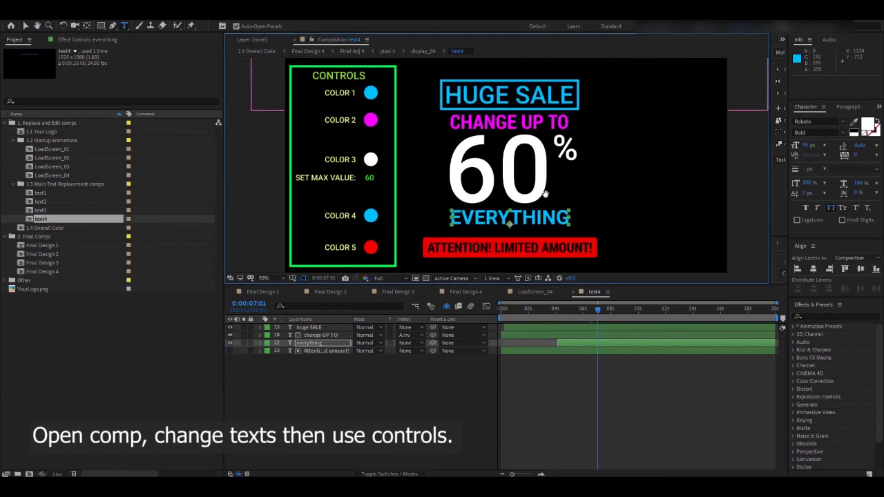
pyautogui.scroll(2, 486, 234)
pyautogui.moveTo(486, 233)
pyautogui.mouseDown()
pyautogui.moveTo(483, 169)
pyautogui.moveTo(519, 213)
pyautogui.moveTo(409, 216)
pyautogui.mouseUp()
pyautogui.doubleClick(560, 214)
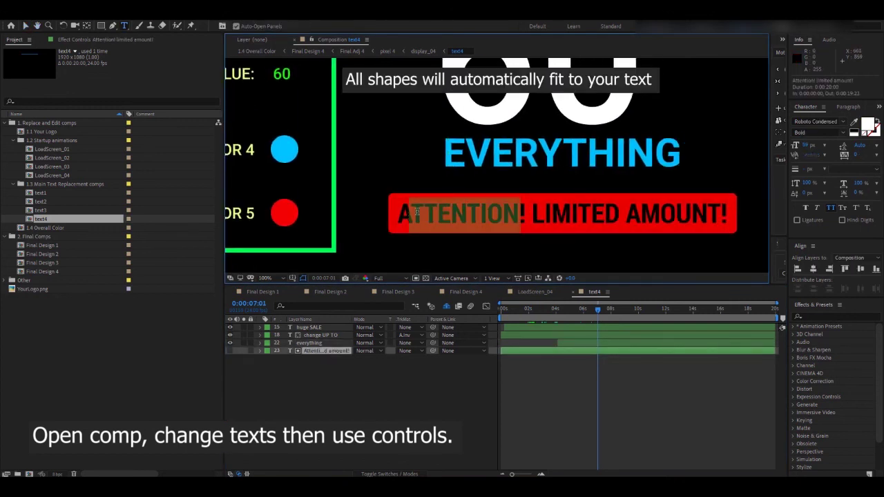
pyautogui.press('BackSpace')
pyautogui.write('WAR')
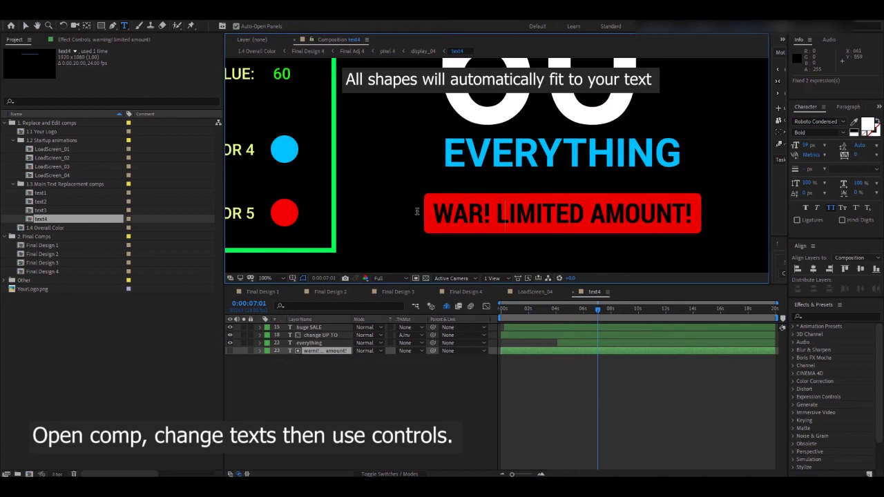
pyautogui.write('NING')
pyautogui.click(24, 26)
pyautogui.scroll(-1, 562, 211)
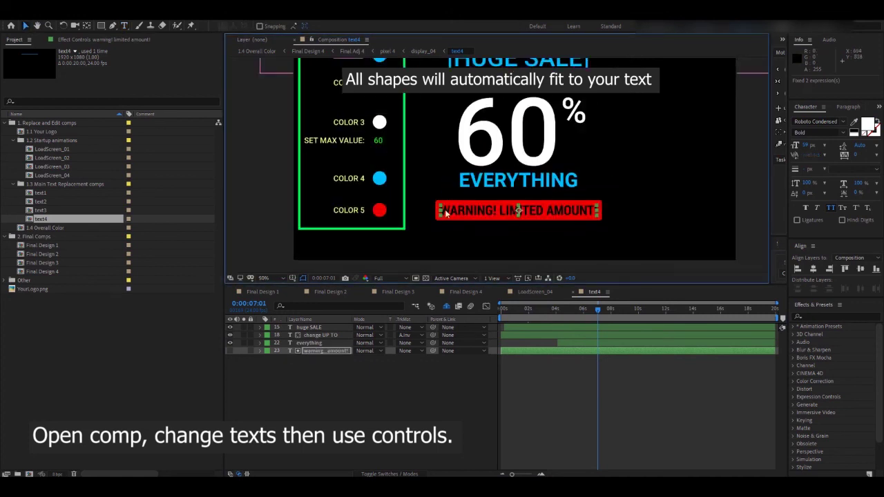
pyautogui.scroll(-1, 517, 209)
pyautogui.moveTo(597, 309); pyautogui.dragTo(641, 310)
pyautogui.scroll(2, 464, 226)
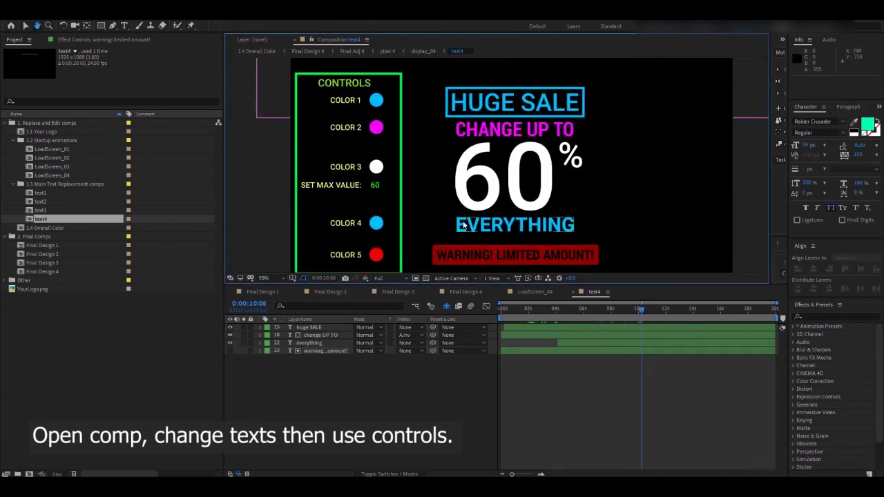
# - Make the COLOR 1 swatch green to recolor HUGE SALE
pyautogui.click(373, 101)
pyautogui.click(335, 25)
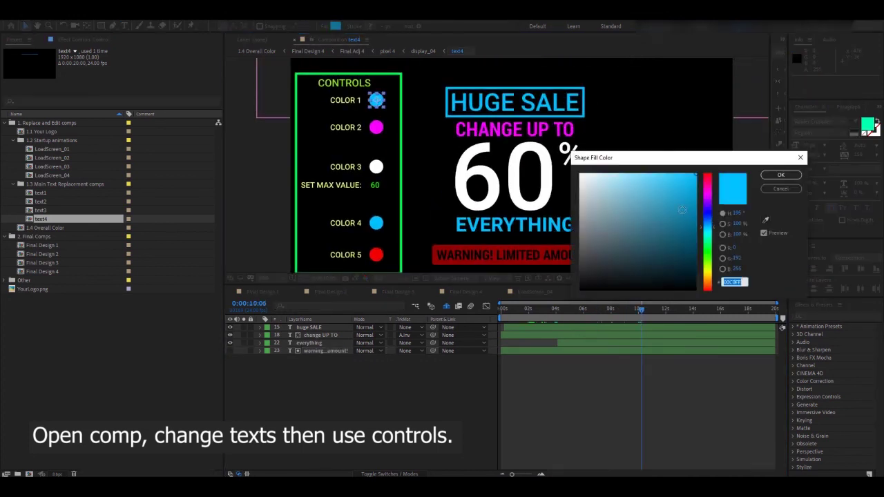
pyautogui.moveTo(711, 220); pyautogui.dragTo(709, 254)
pyautogui.click(780, 175)
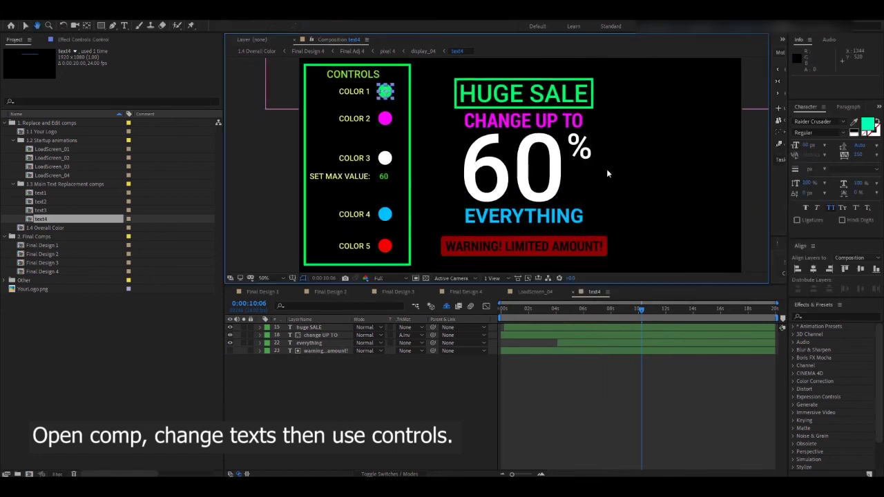
pyautogui.click(483, 121)
# - Make the COLOR 2 swatch yellow to recolor CHANGE UP TO
pyautogui.click(384, 118)
pyautogui.click(335, 25)
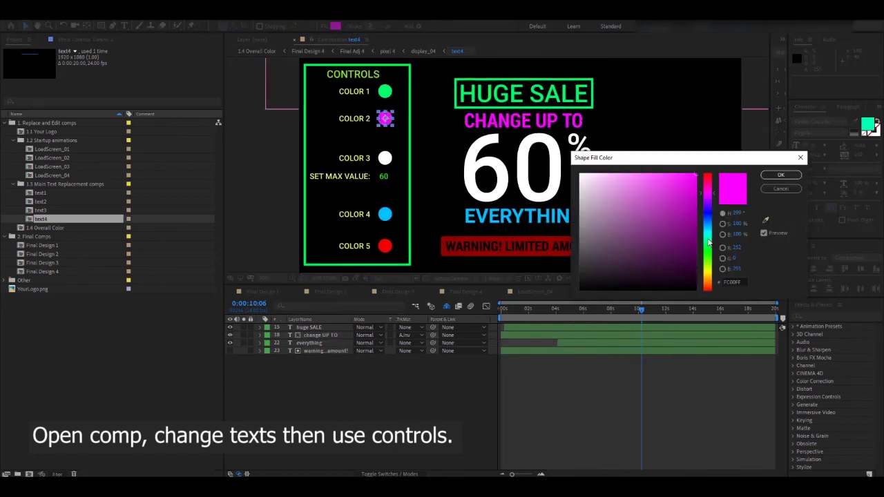
pyautogui.moveTo(710, 243); pyautogui.dragTo(709, 274)
pyautogui.click(780, 175)
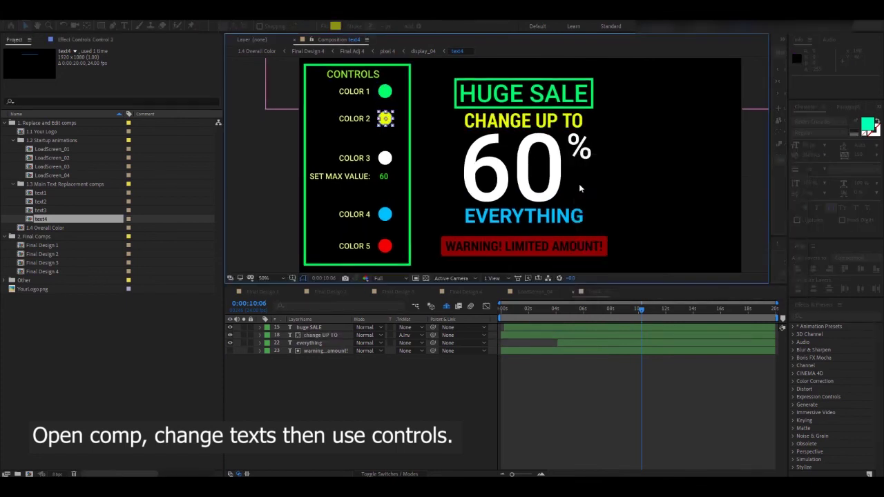
# - Try new hues for COLOR 3 and COLOR 4 but cancel both, keeping the originals
pyautogui.click(384, 158)
pyautogui.click(335, 26)
pyautogui.moveTo(708, 179); pyautogui.dragTo(709, 262)
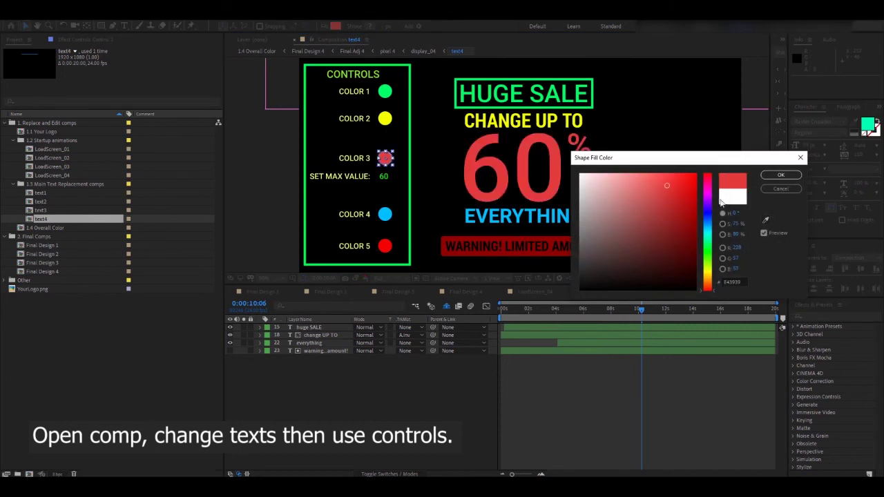
pyautogui.click(780, 189)
pyautogui.click(385, 214)
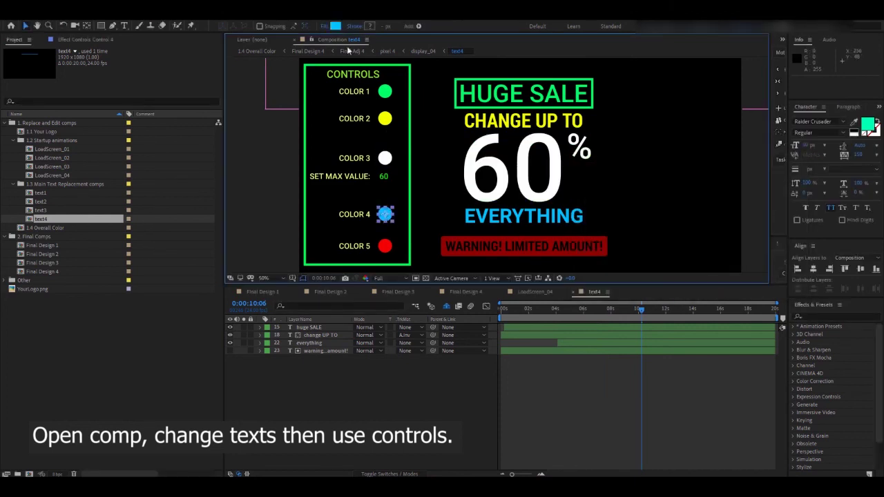
pyautogui.click(335, 26)
pyautogui.moveTo(708, 228)
pyautogui.mouseDown()
pyautogui.moveTo(708, 273)
pyautogui.moveTo(709, 257)
pyautogui.mouseUp()
pyautogui.click(780, 188)
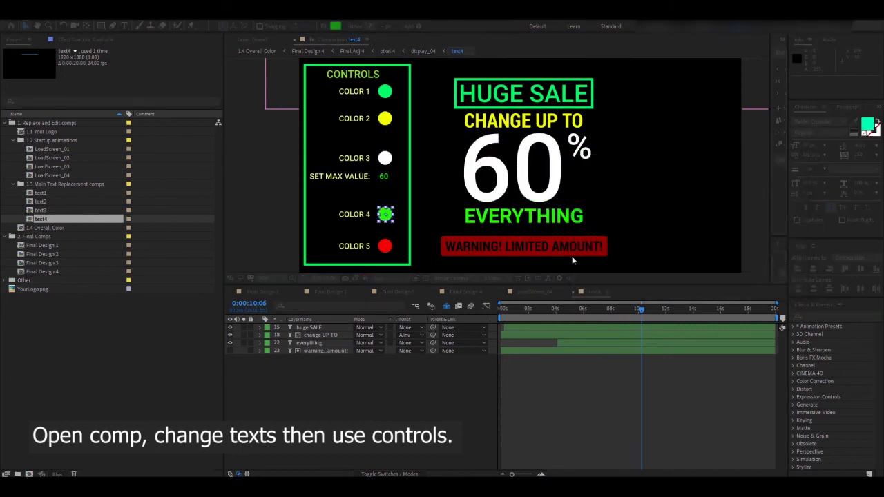
# - Make the COLOR 5 swatch purple to recolor the warning banner
pyautogui.click(385, 246)
pyautogui.click(335, 26)
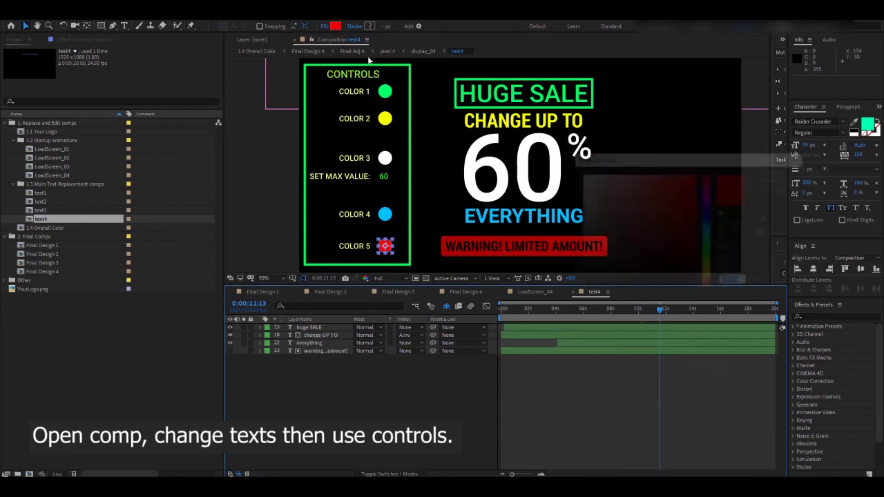
pyautogui.moveTo(707, 223); pyautogui.dragTo(712, 199)
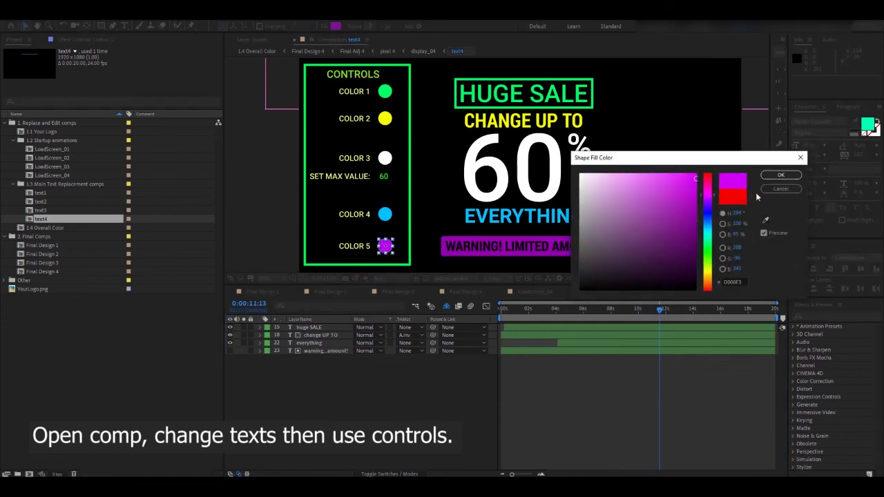
pyautogui.click(781, 175)
# - Preview Final Design 4 and select the 1.4 Overall Color composition
pyautogui.click(467, 292)
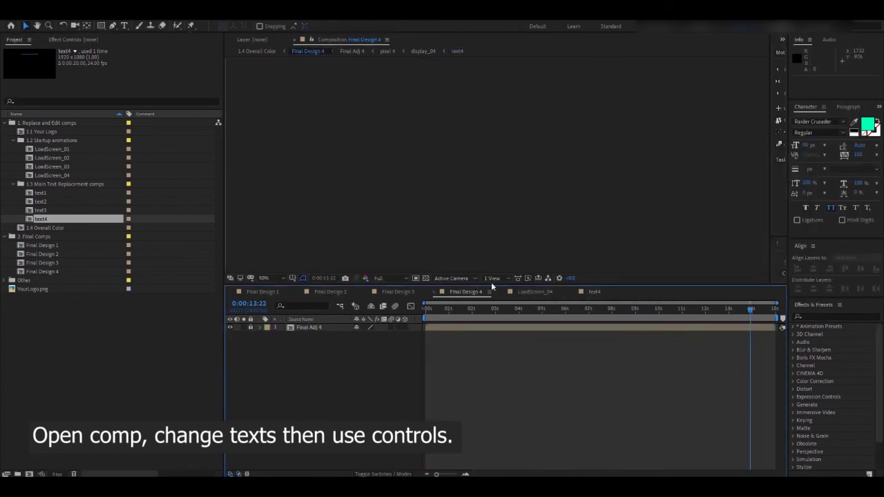
pyautogui.scroll(2, 489, 200)
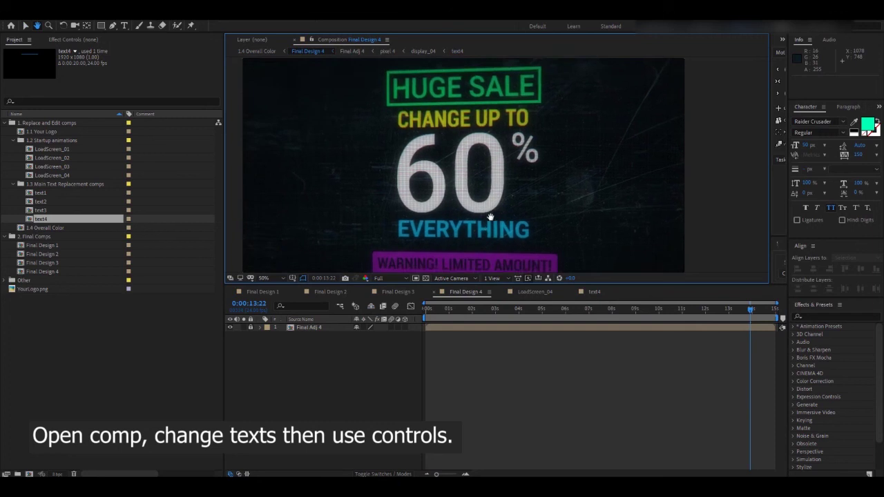
pyautogui.scroll(-2, 490, 219)
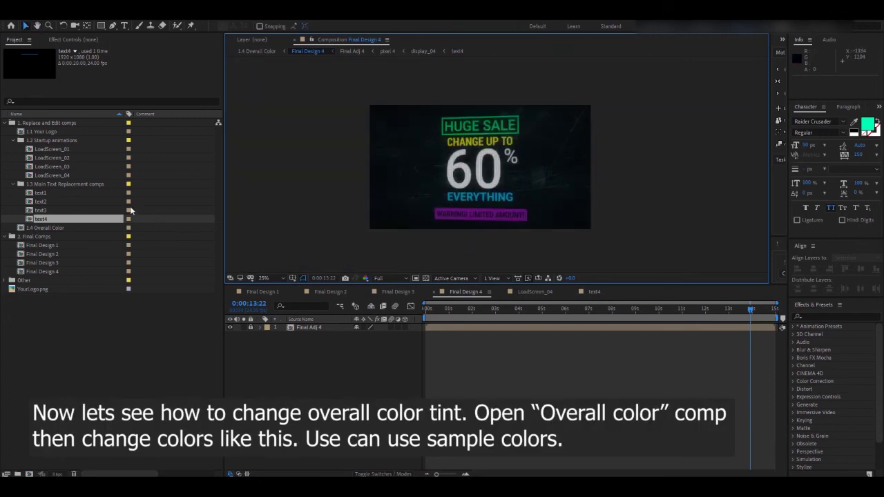
pyautogui.click(40, 228)
# - In 1.4 Overall Color, tint the control circle with a purple sampled from the swatches
pyautogui.doubleClick(35, 230)
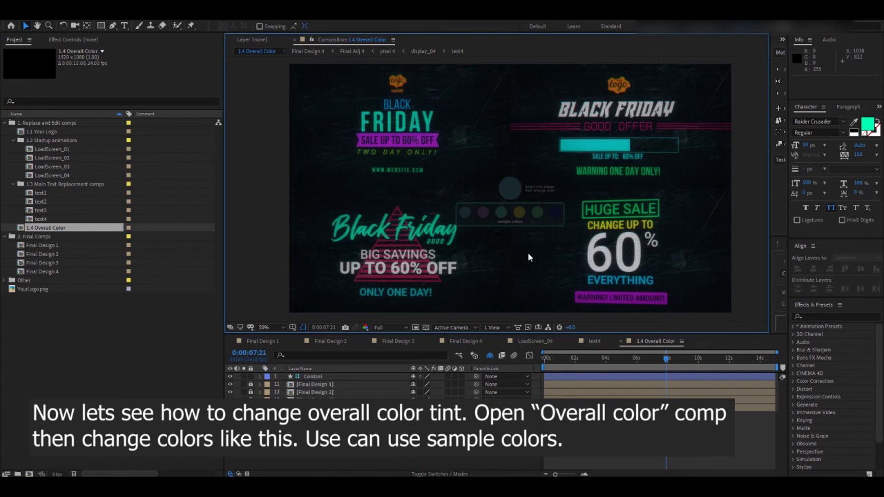
pyautogui.click(511, 188)
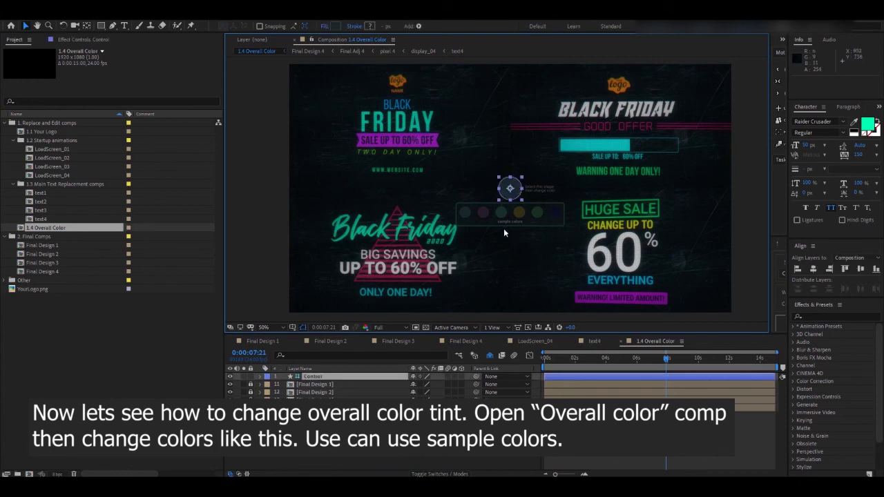
pyautogui.scroll(1, 507, 221)
pyautogui.scroll(1, 523, 235)
pyautogui.click(333, 27)
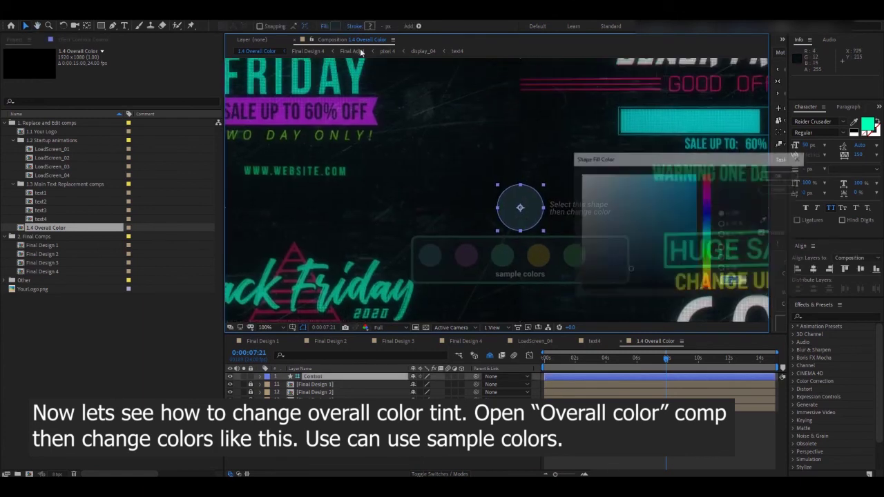
pyautogui.click(765, 220)
pyautogui.click(468, 255)
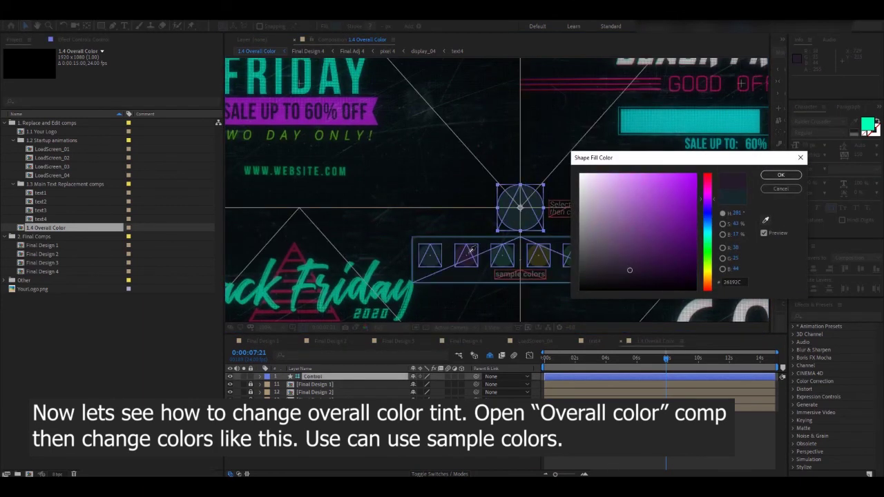
pyautogui.press('Return')
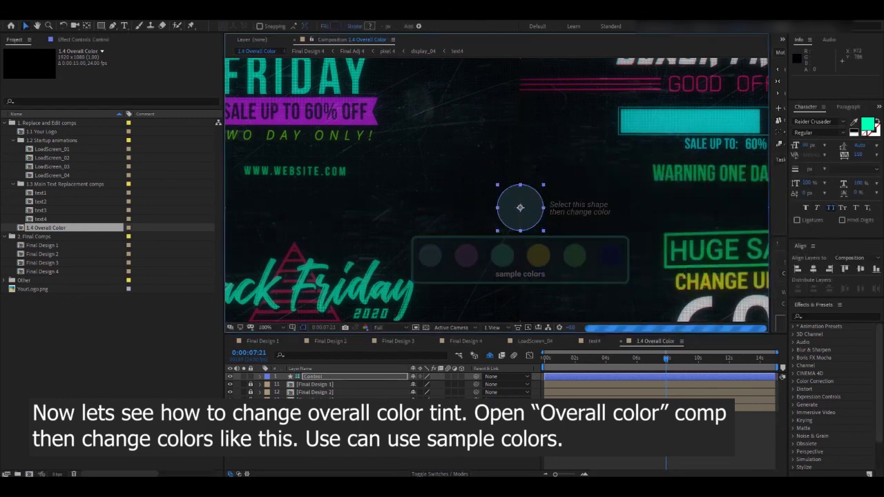
pyautogui.scroll(-2, 495, 267)
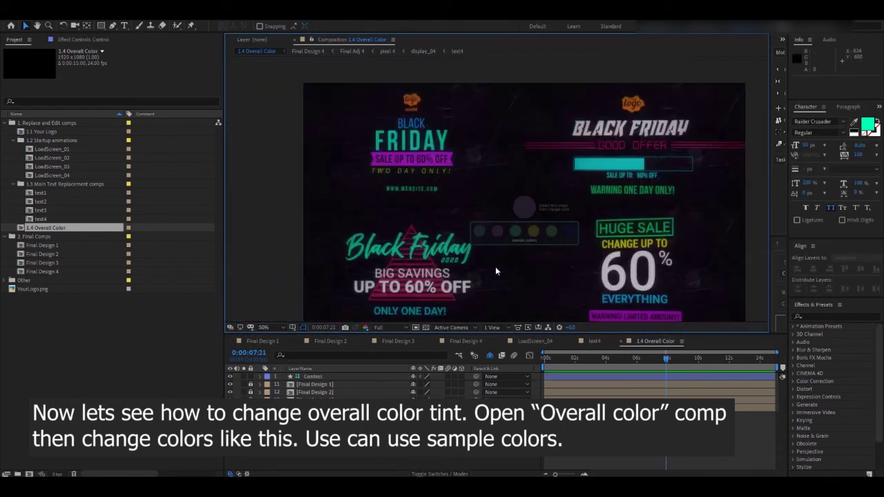
pyautogui.moveTo(495, 266)
pyautogui.mouseDown()
pyautogui.moveTo(452, 234)
pyautogui.moveTo(475, 236)
pyautogui.mouseUp()
# - Shift the control circle's tint hue from purple toward cyan
pyautogui.click(474, 201)
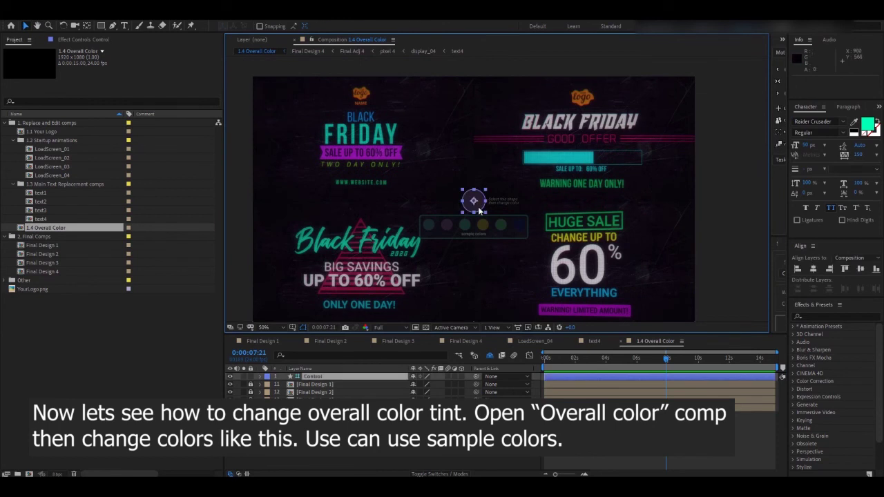
pyautogui.click(335, 26)
pyautogui.moveTo(709, 225); pyautogui.dragTo(710, 236)
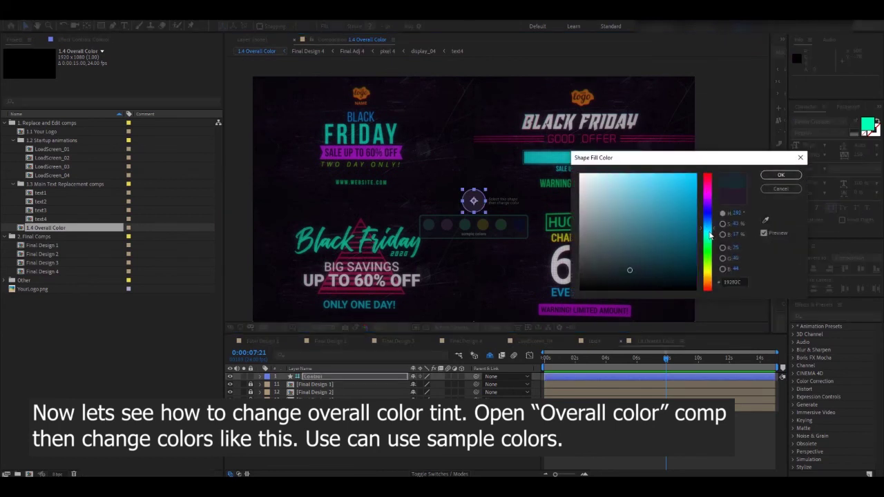
pyautogui.click(780, 175)
pyautogui.click(475, 290)
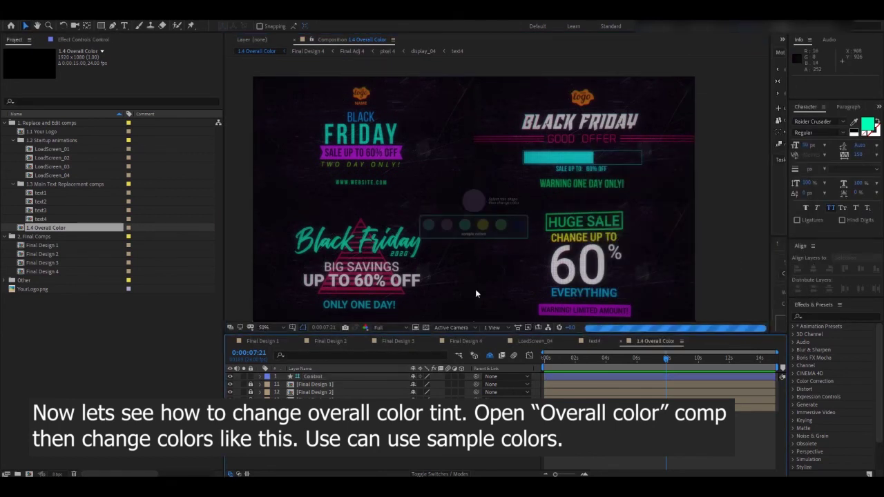